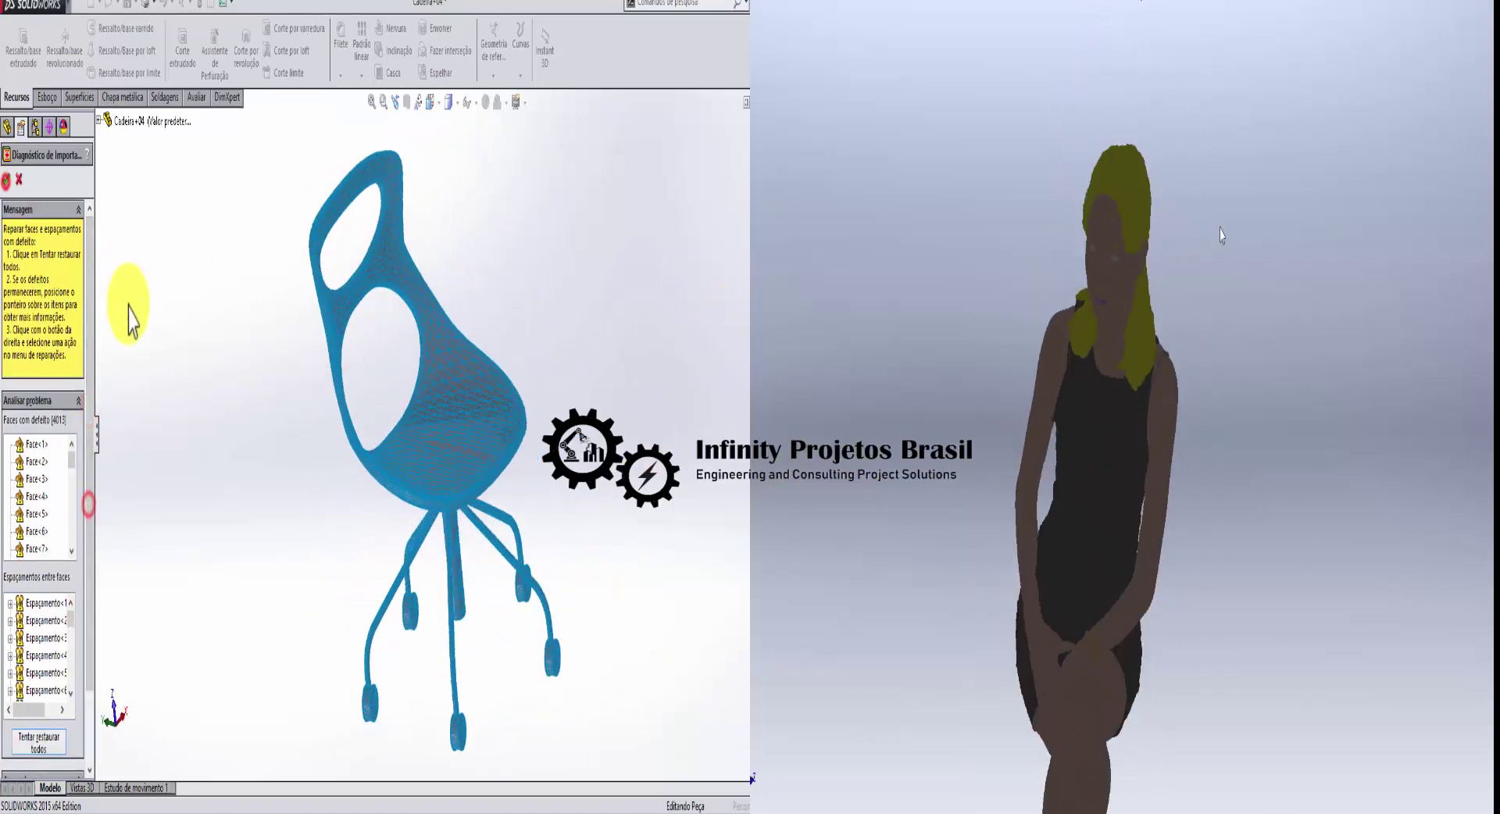
Close Import Diagnostics and orbit the chair upright to view it whole.
key("Return")
mouse_move(185, 425)
middle_mouse_down()
mouse_move(435, 227)
mouse_move(687, 509)
middle_mouse_up()
scroll(417, 507, "down", 5)
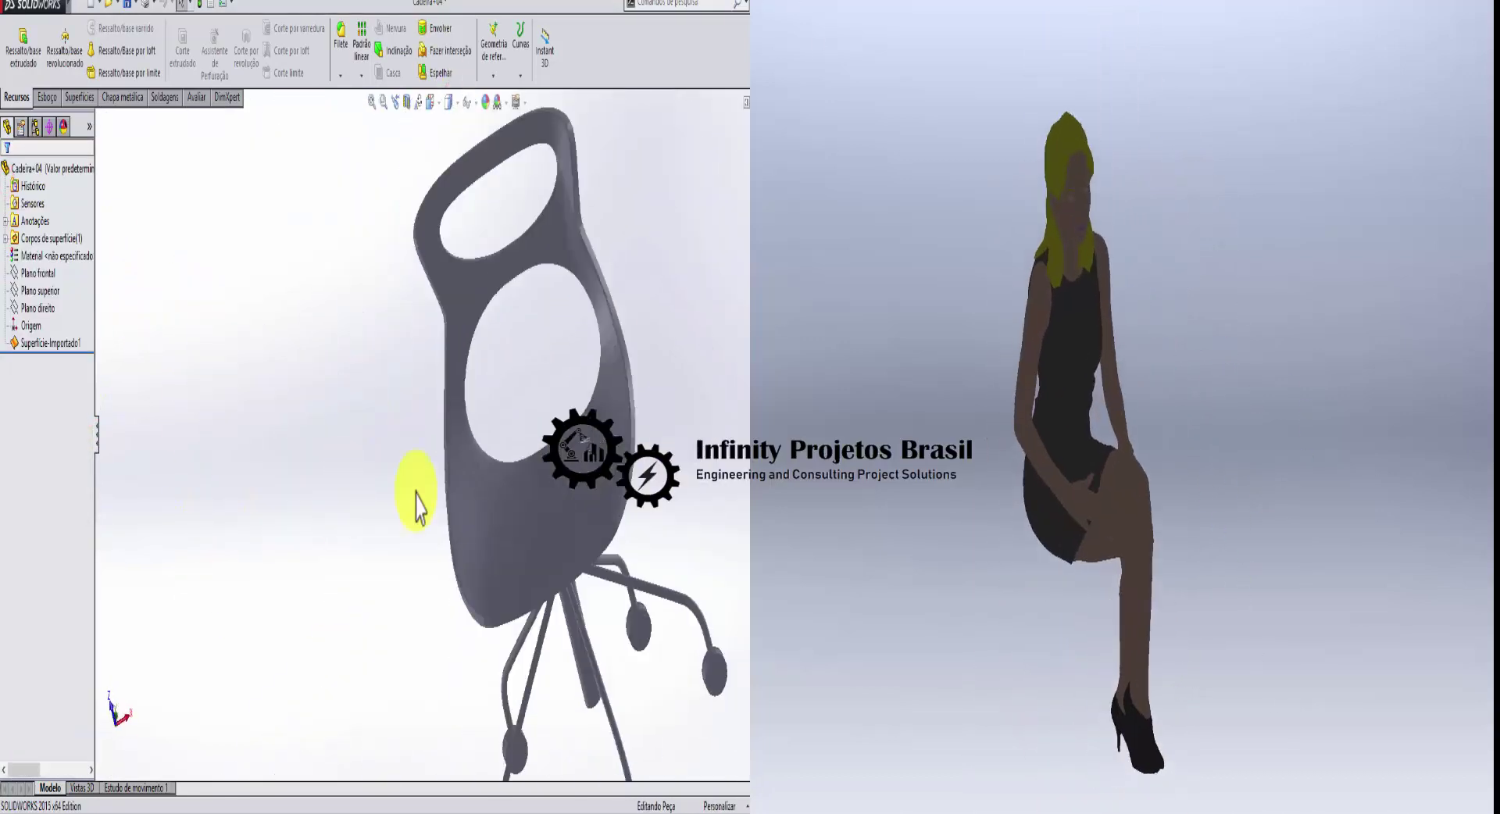
scroll(416, 508, "up", 5)
middle_click_drag(417, 508, 632, 422)
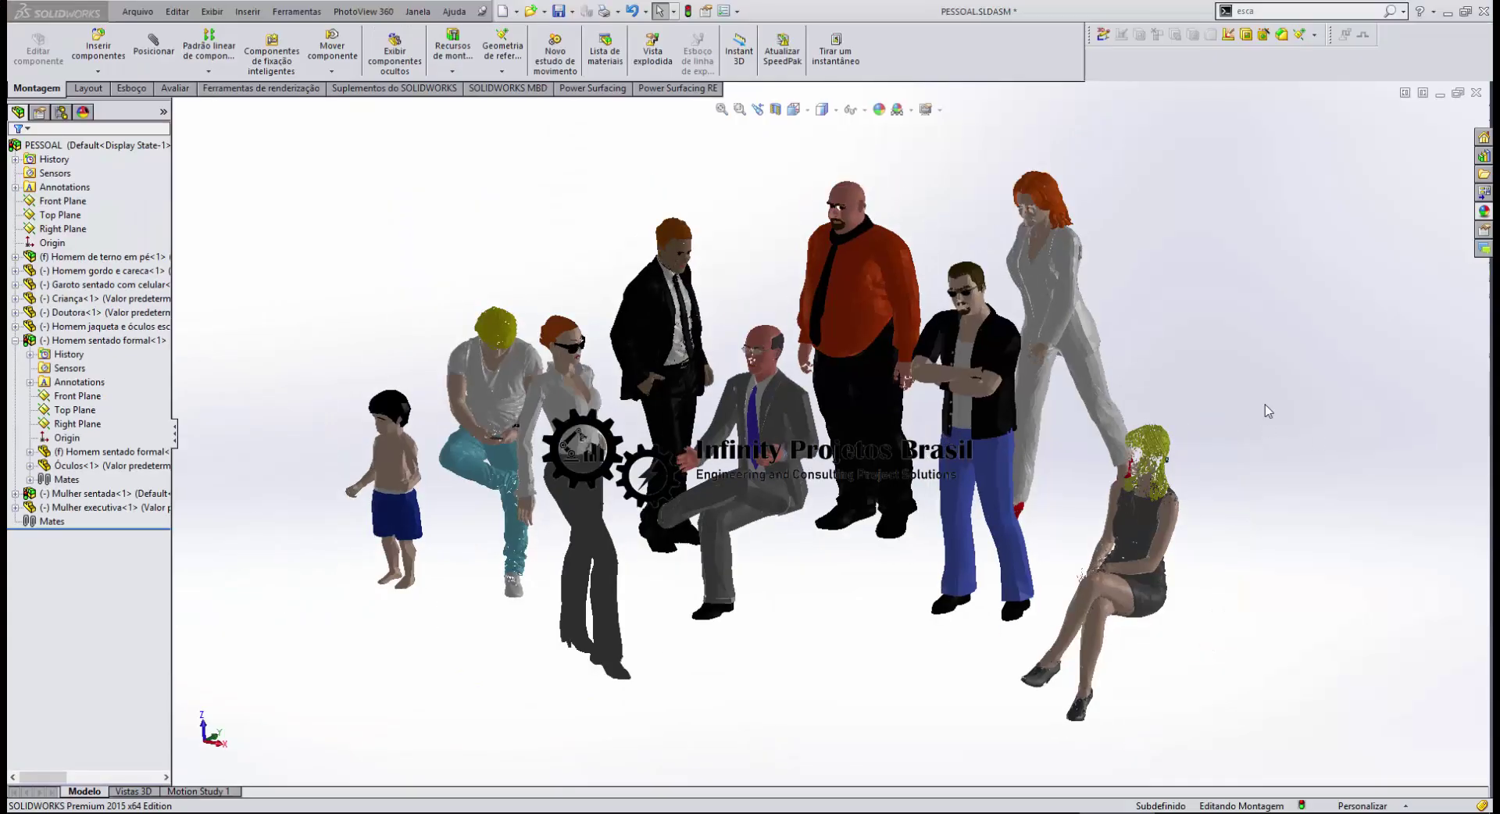
scroll(1068, 315, "down", 5)
Orbit the figures assembly to a top view of the seated boy and start a final render.
mouse_move(1068, 315)
middle_mouse_down()
mouse_move(918, 346)
mouse_move(797, 257)
middle_mouse_up()
scroll(797, 258, "up", 3)
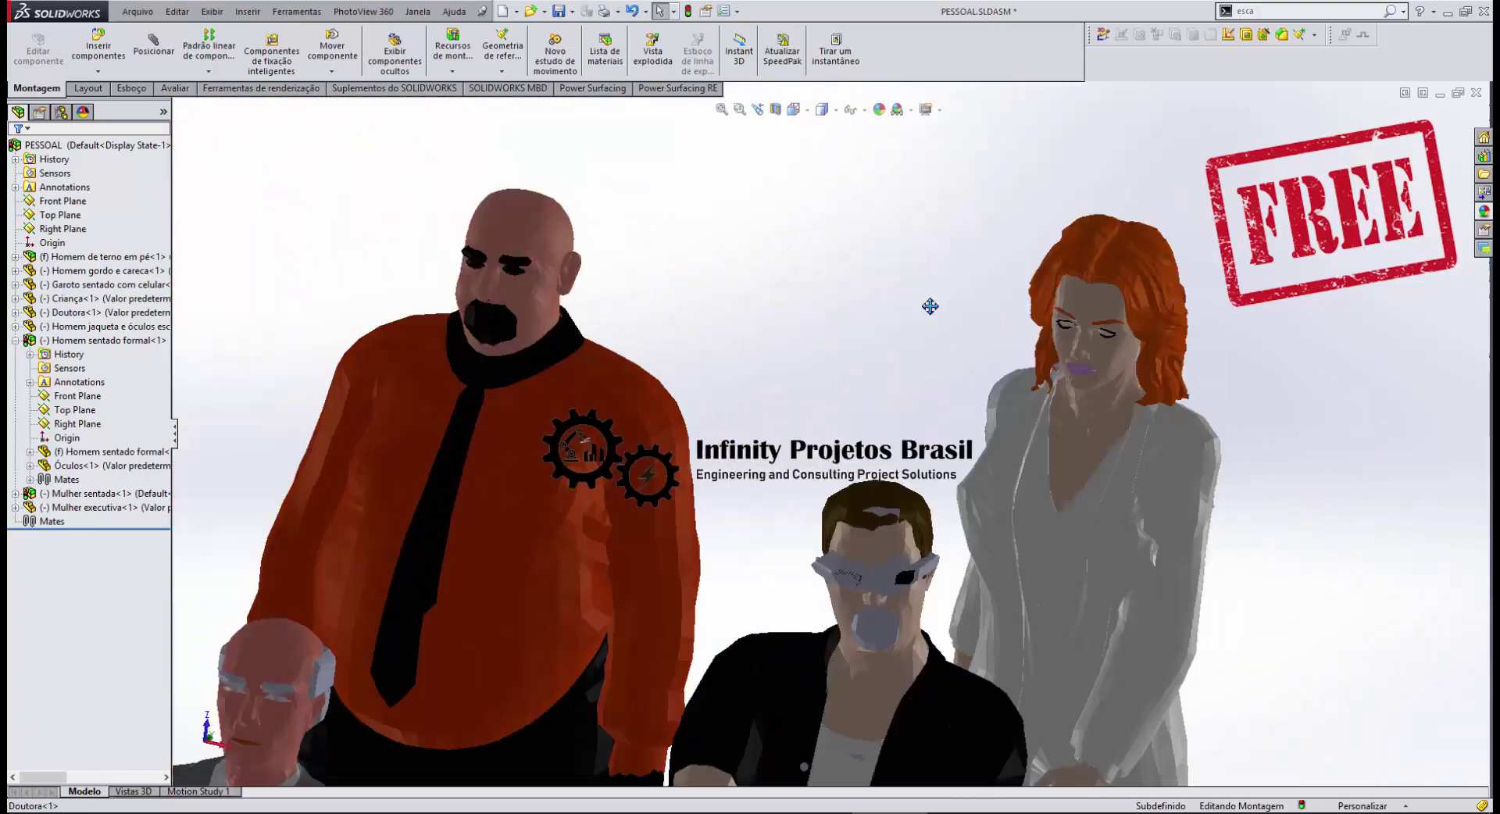
scroll(931, 305, "up", 3)
scroll(802, 531, "up", 2)
scroll(578, 336, "down", 5)
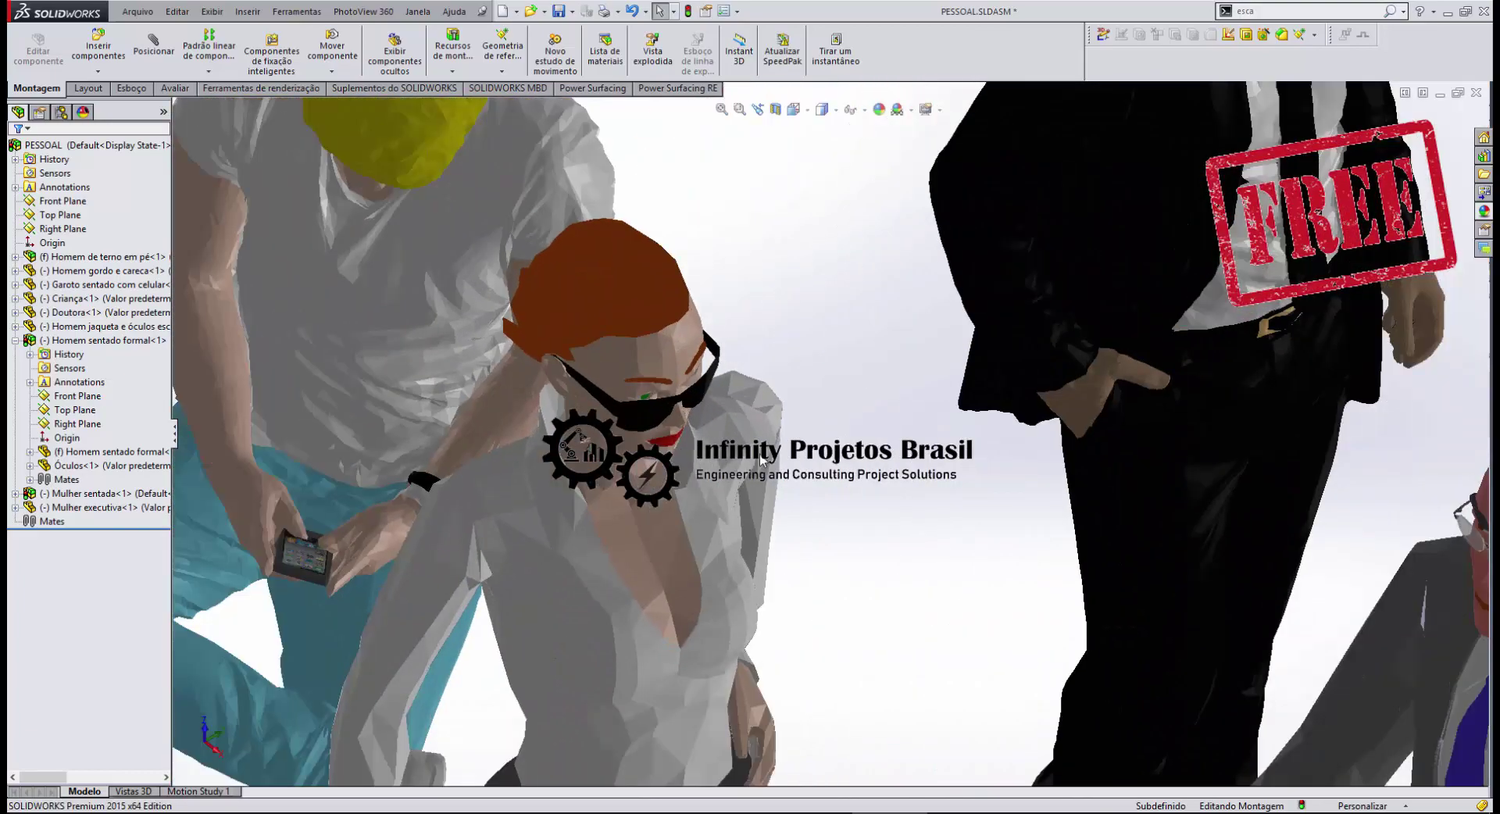
scroll(578, 336, "up", 4)
mouse_move(578, 336)
middle_mouse_down()
mouse_move(887, 358)
mouse_move(893, 282)
mouse_move(1065, 359)
mouse_move(981, 509)
mouse_move(1017, 673)
mouse_move(1340, 282)
middle_mouse_up()
scroll(886, 355, "down", 3)
scroll(886, 355, "up", 5)
scroll(893, 283, "down", 5)
scroll(981, 509, "up", 5)
key("ctrl+shift+r")
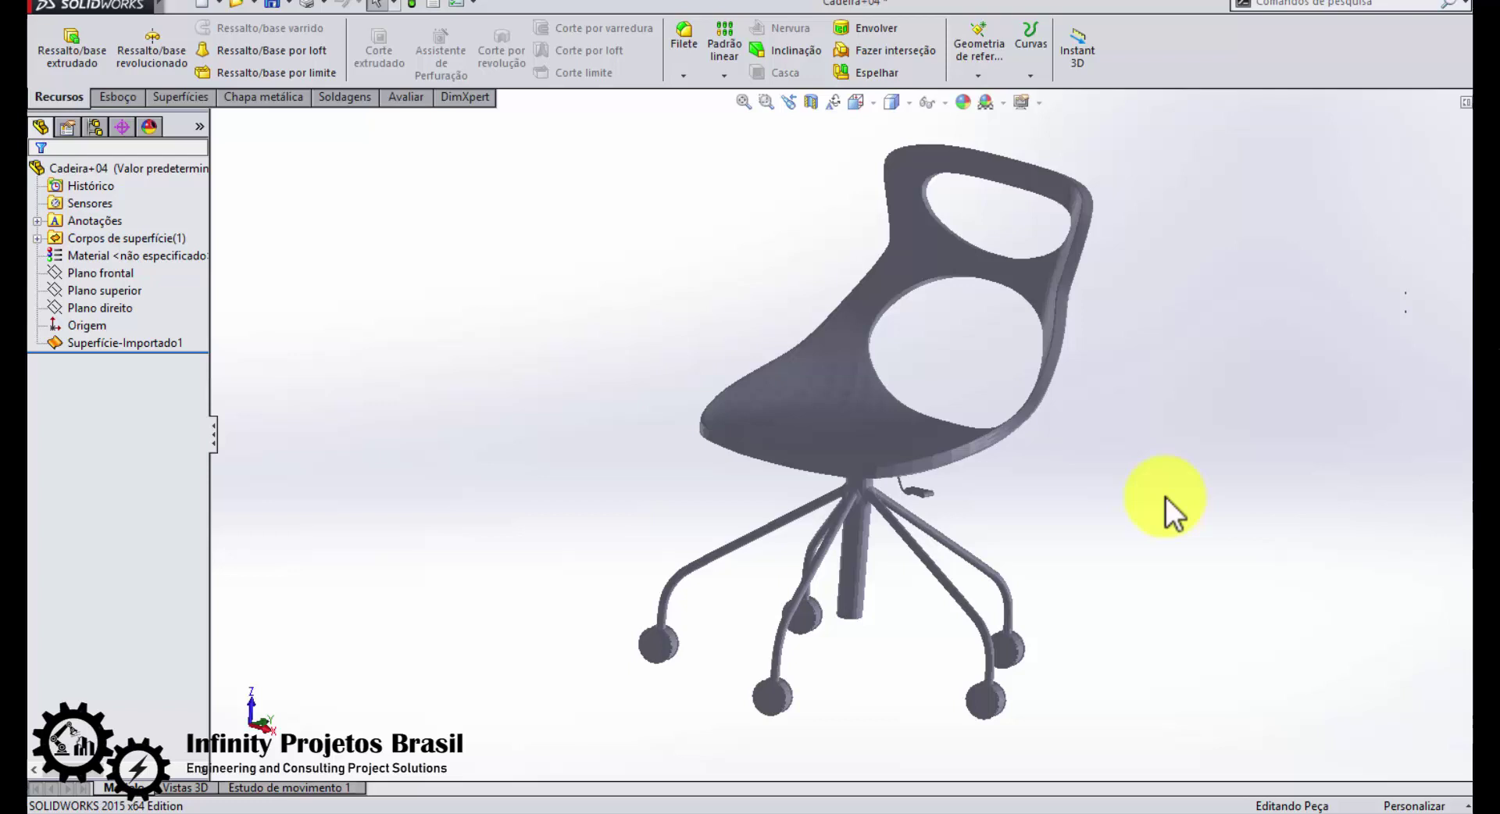
Orbit and zoom the imported chair through side, frontal and tilted views.
mouse_move(1101, 481)
middle_mouse_down()
mouse_move(1179, 438)
mouse_move(1292, 469)
mouse_move(1413, 549)
middle_mouse_up()
scroll(944, 416, "down", 3)
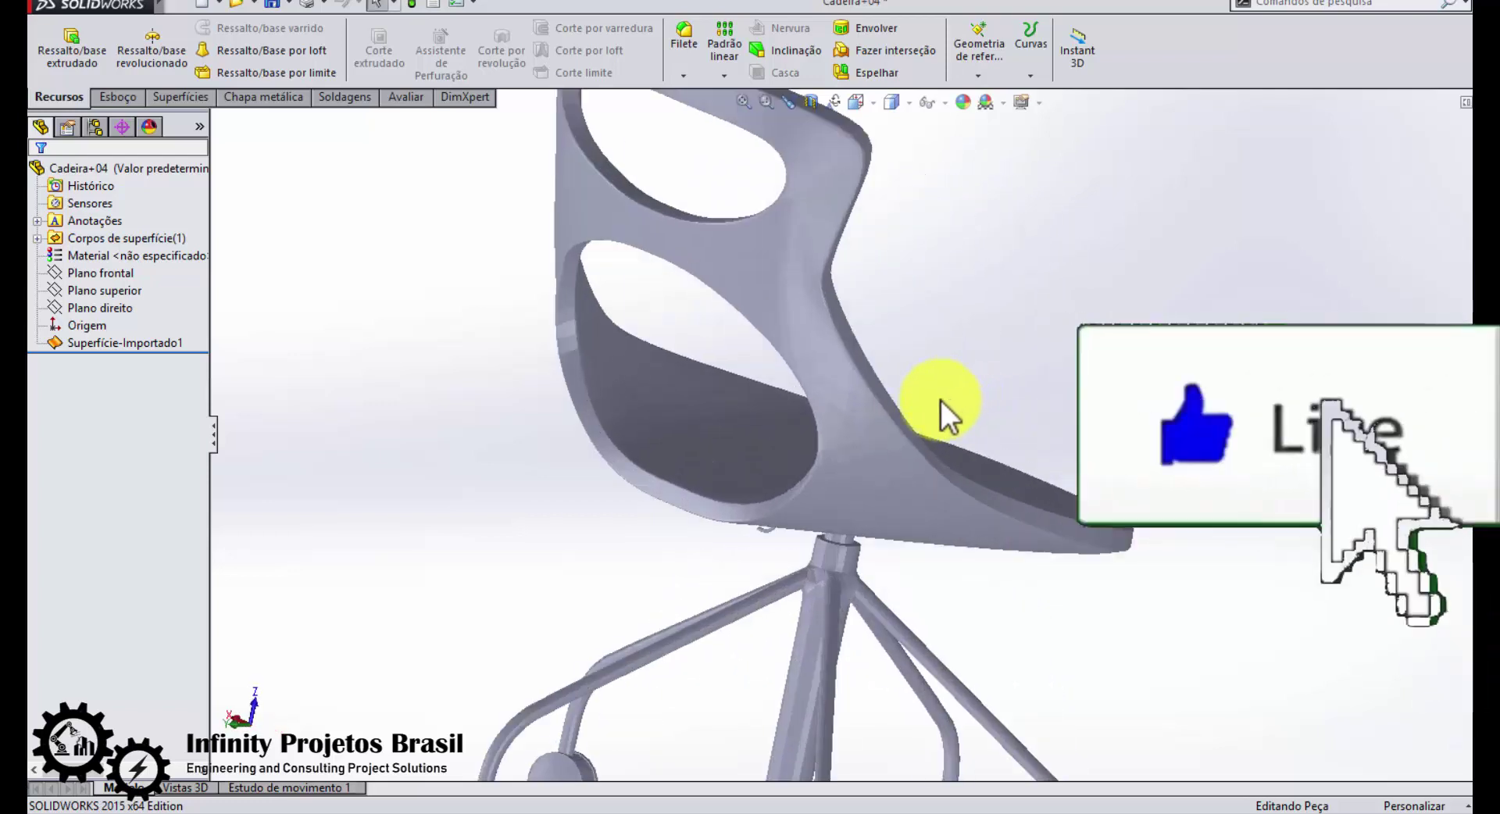
scroll(918, 406, "down", 3)
scroll(770, 391, "down", 3)
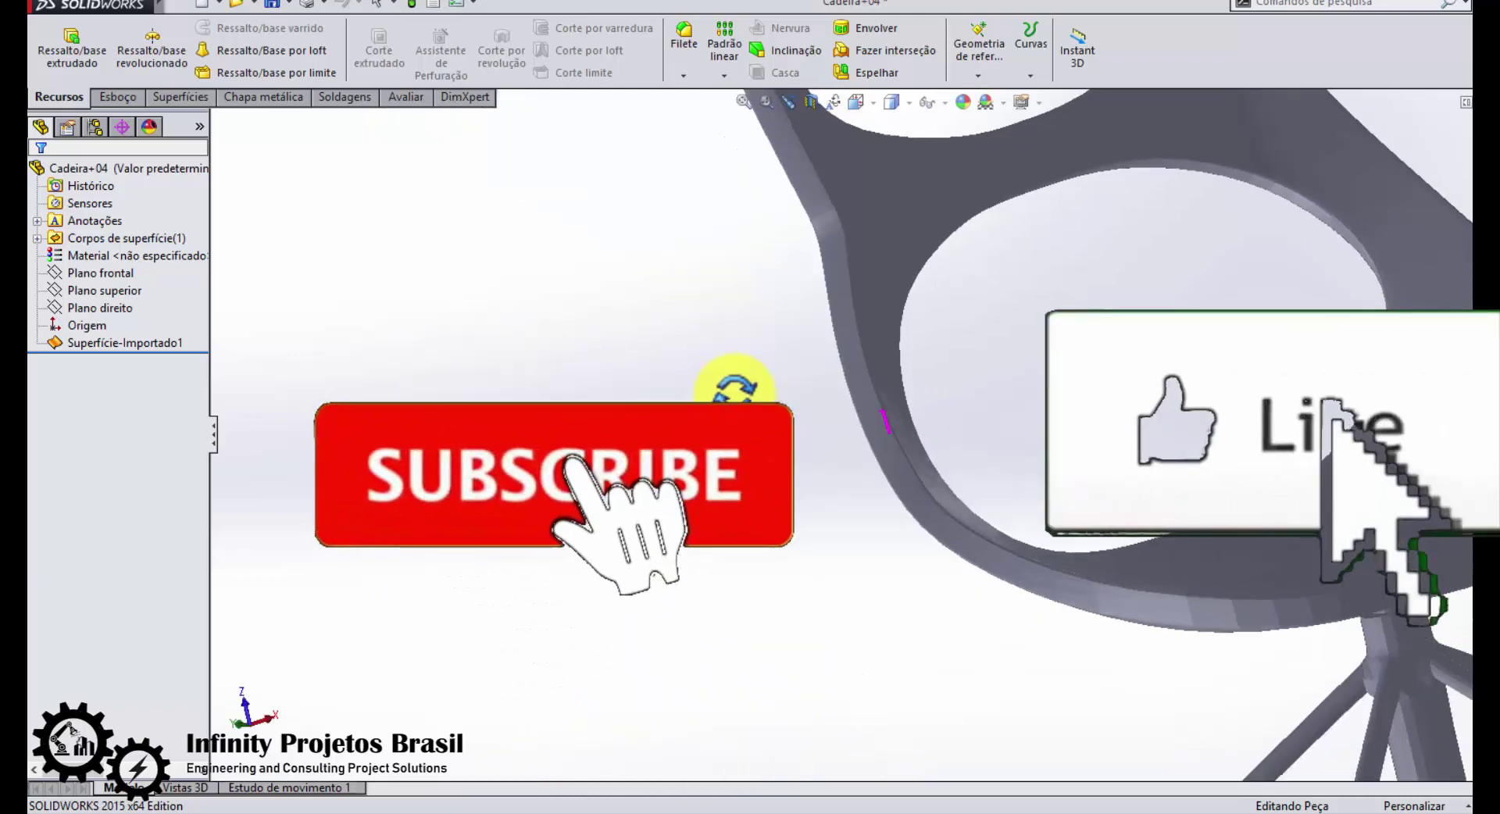
scroll(737, 391, "down", 2)
scroll(884, 421, "up", 5)
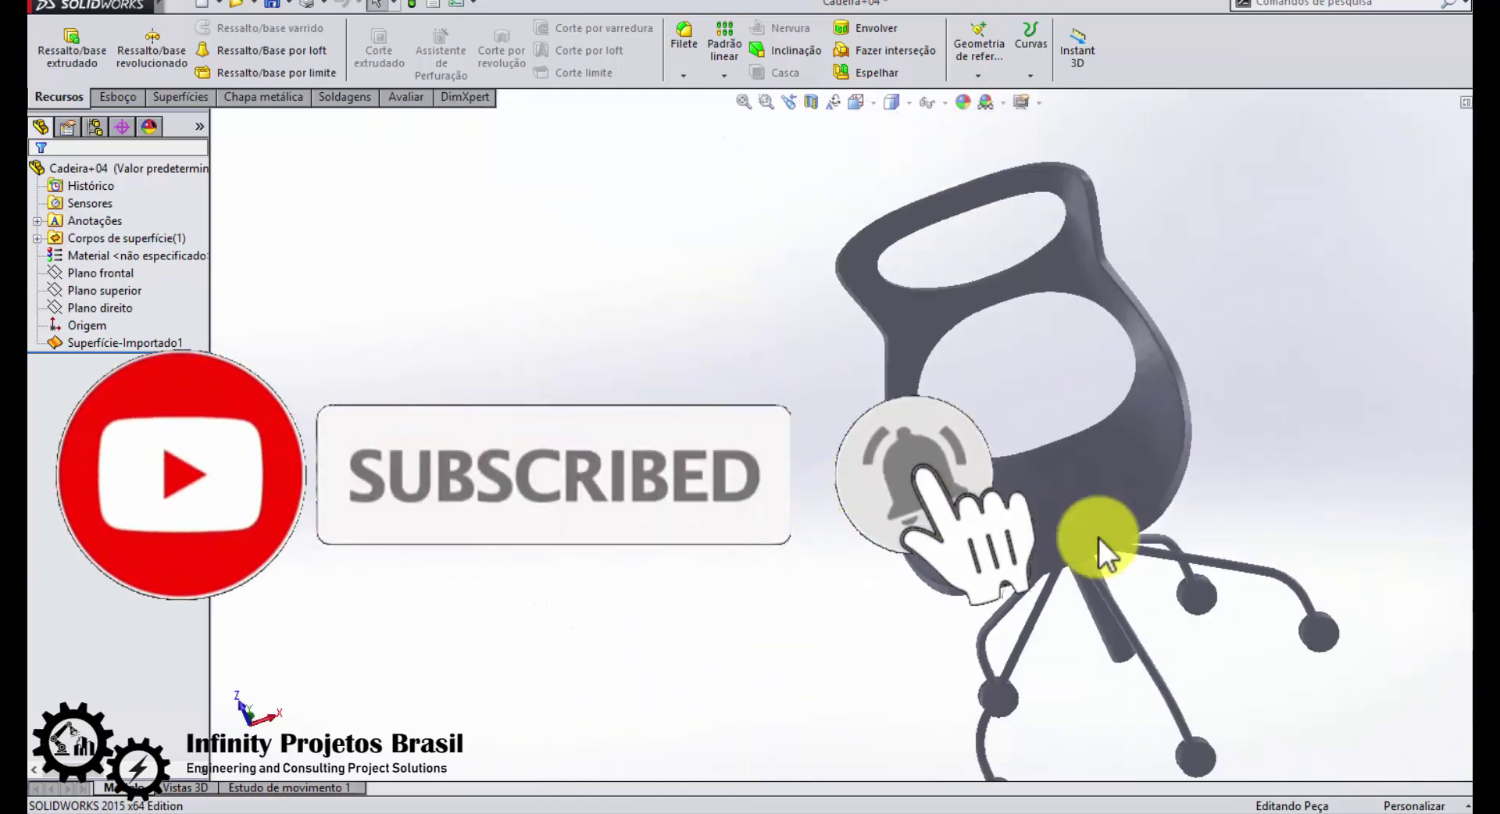
mouse_move(1400, 609)
middle_mouse_down()
mouse_move(1312, 640)
mouse_move(1289, 683)
mouse_move(1415, 629)
middle_mouse_up()
scroll(1430, 596, "up", 3)
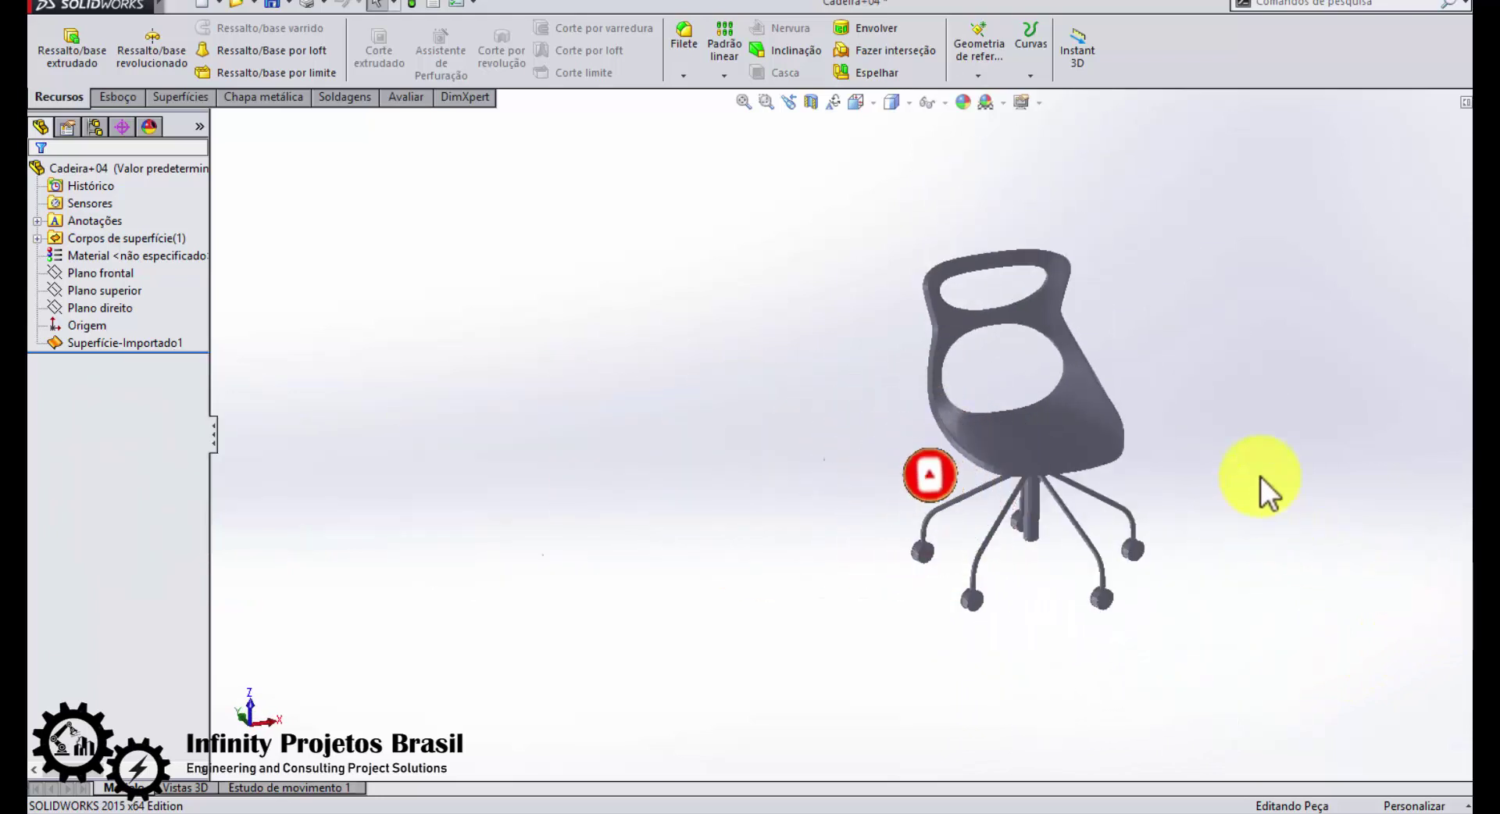
mouse_move(1255, 493)
middle_mouse_down()
mouse_move(1300, 443)
mouse_move(1209, 422)
middle_mouse_up()
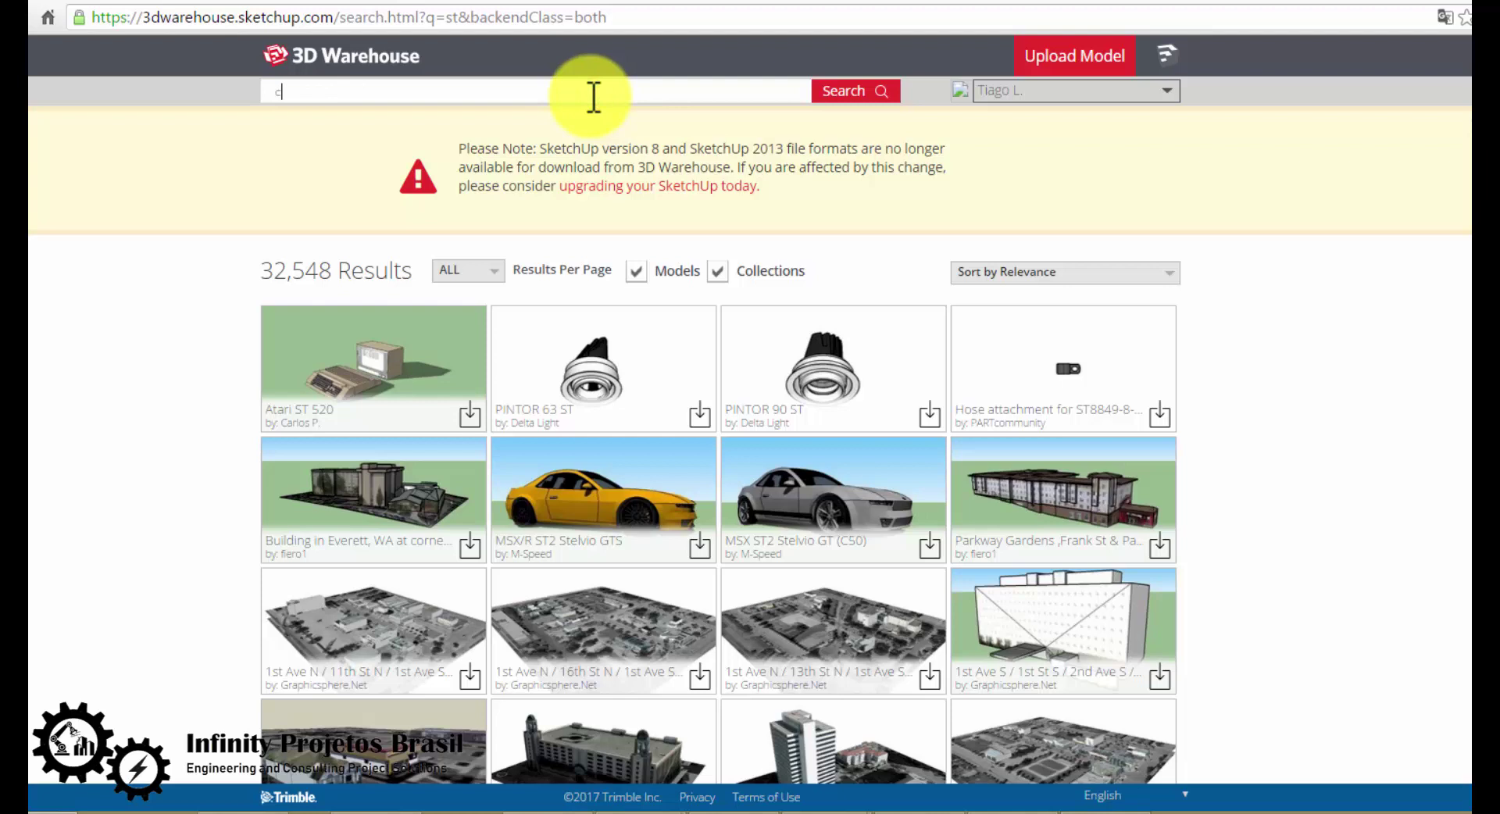
Search 3D Warehouse for chair models and show the acrylic chair's download formats.
type("ae")
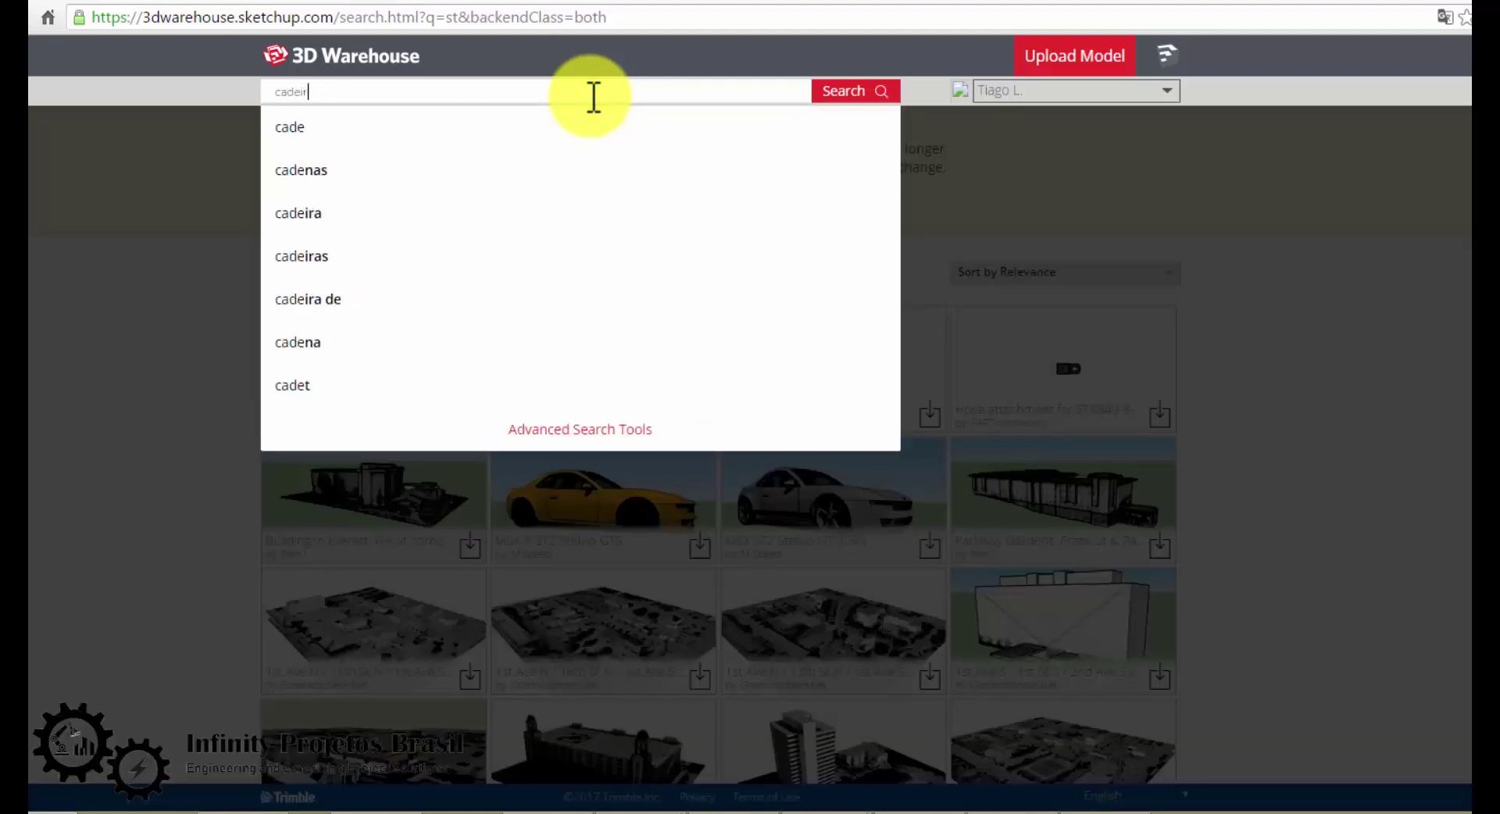
key("Return")
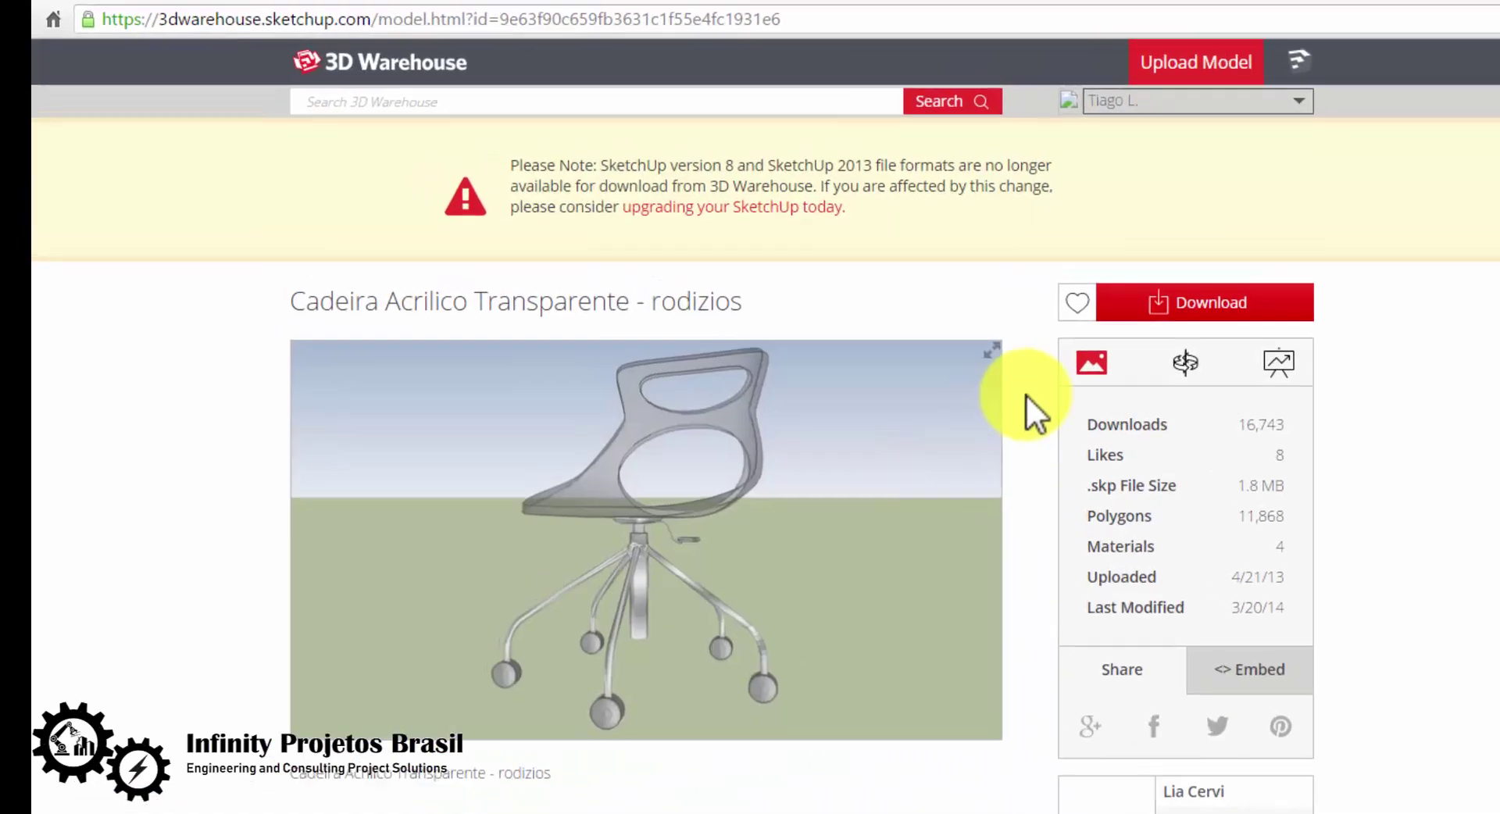
left_click(1273, 316)
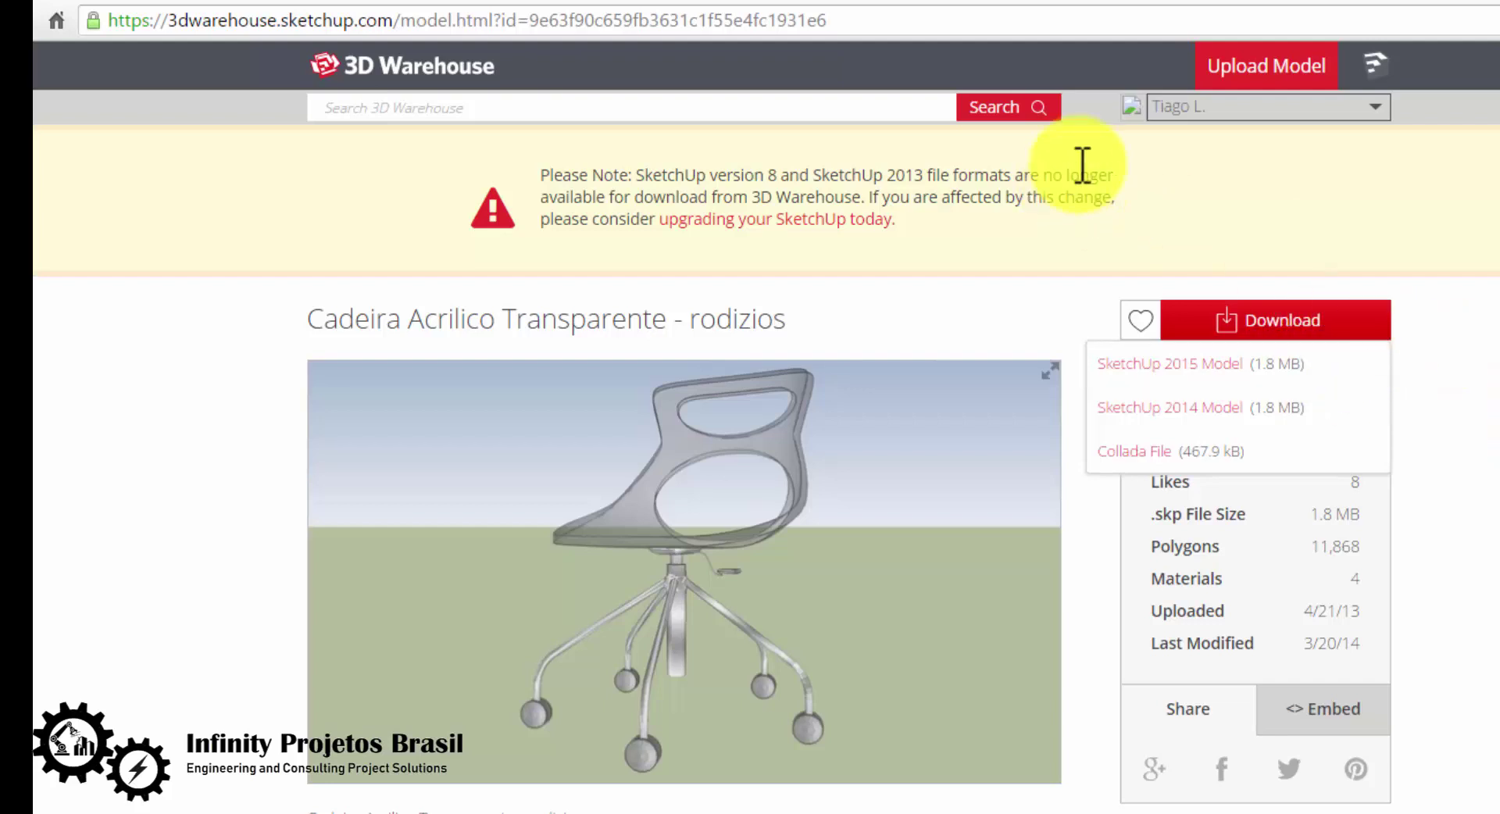
View Extension Warehouse STL results and locate the downloaded chair in the project folder.
left_click(1170, 3)
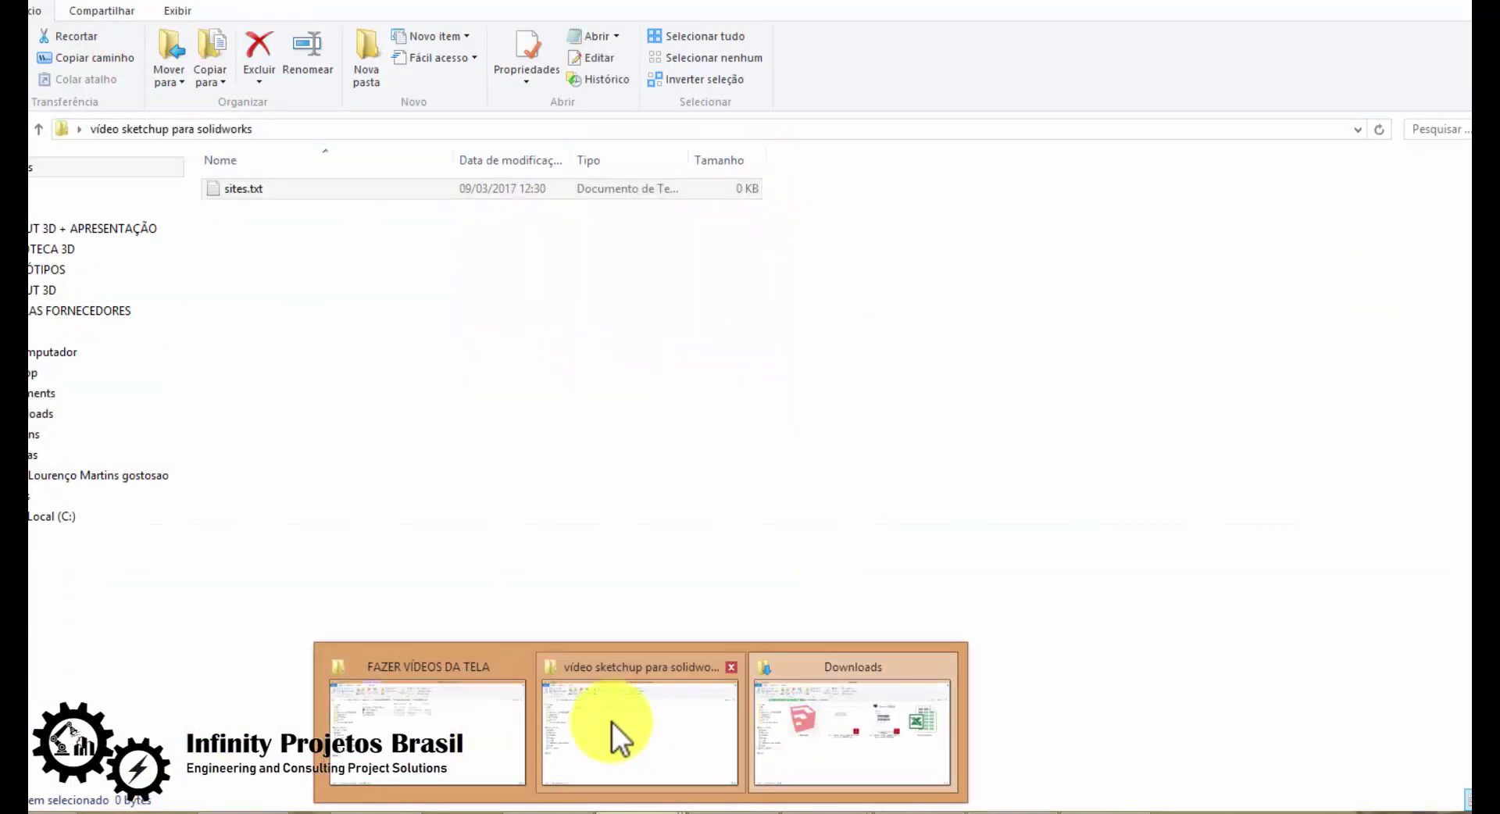
left_click_drag(813, 777, 510, 449)
left_click(925, 808)
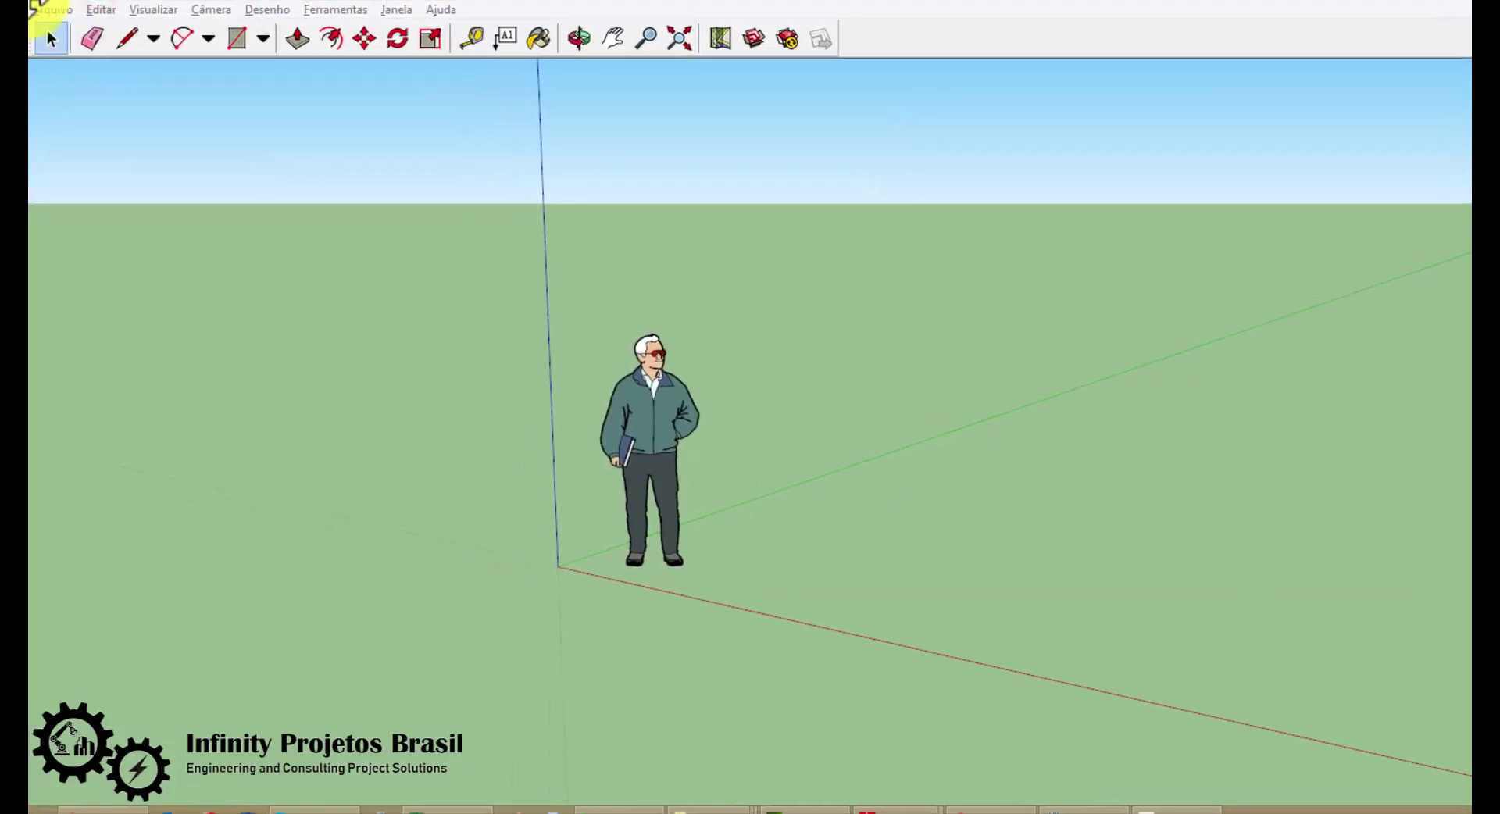
Open Cadeira+04.skp from the vídeo sketchup para solidworks folder and orbit around it.
left_click(52, 10)
left_click(117, 52)
left_click(456, 343)
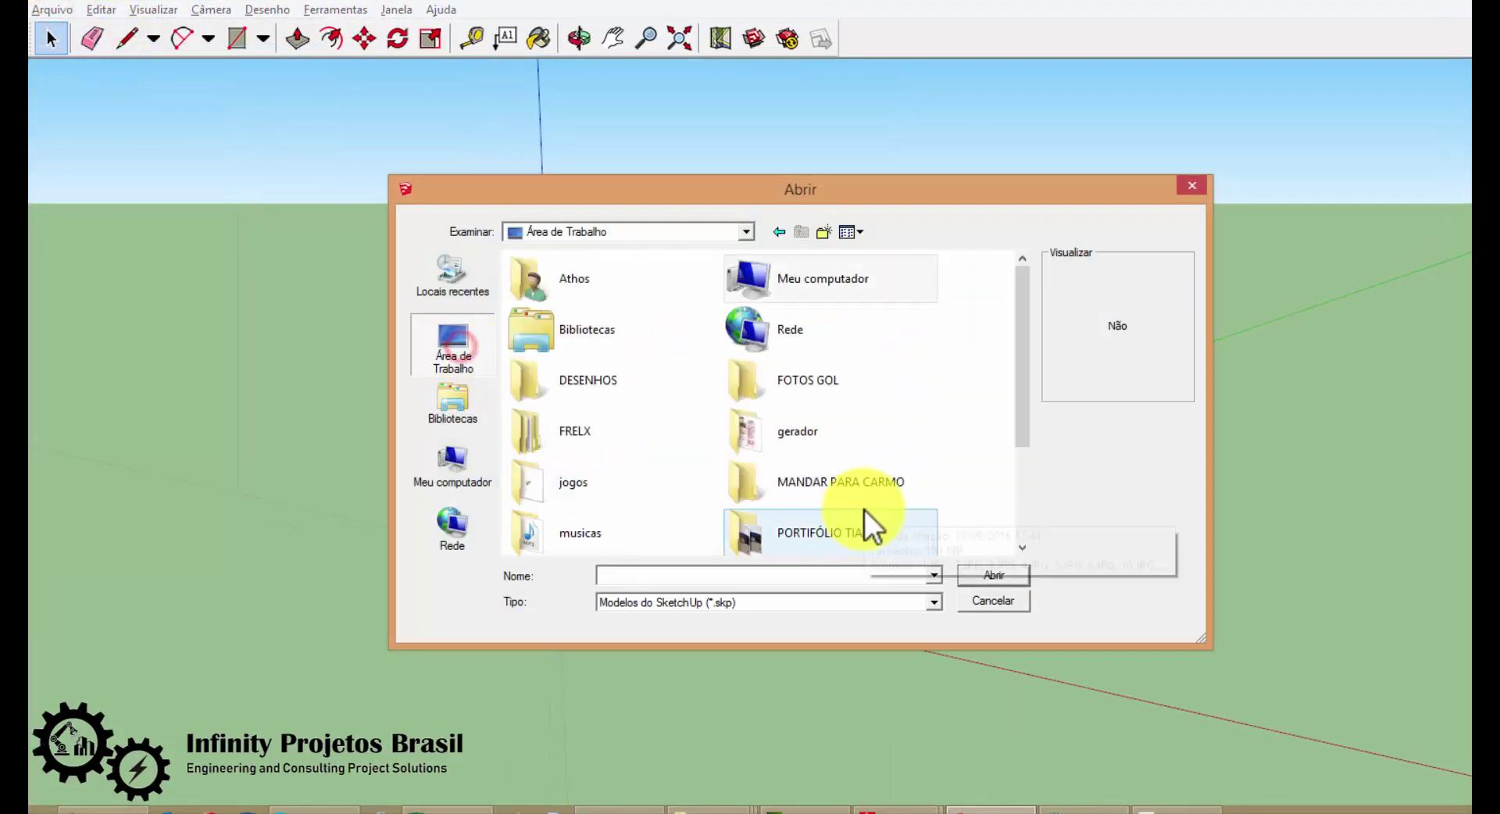
left_click_drag(1021, 421, 1029, 509)
double_click(653, 518)
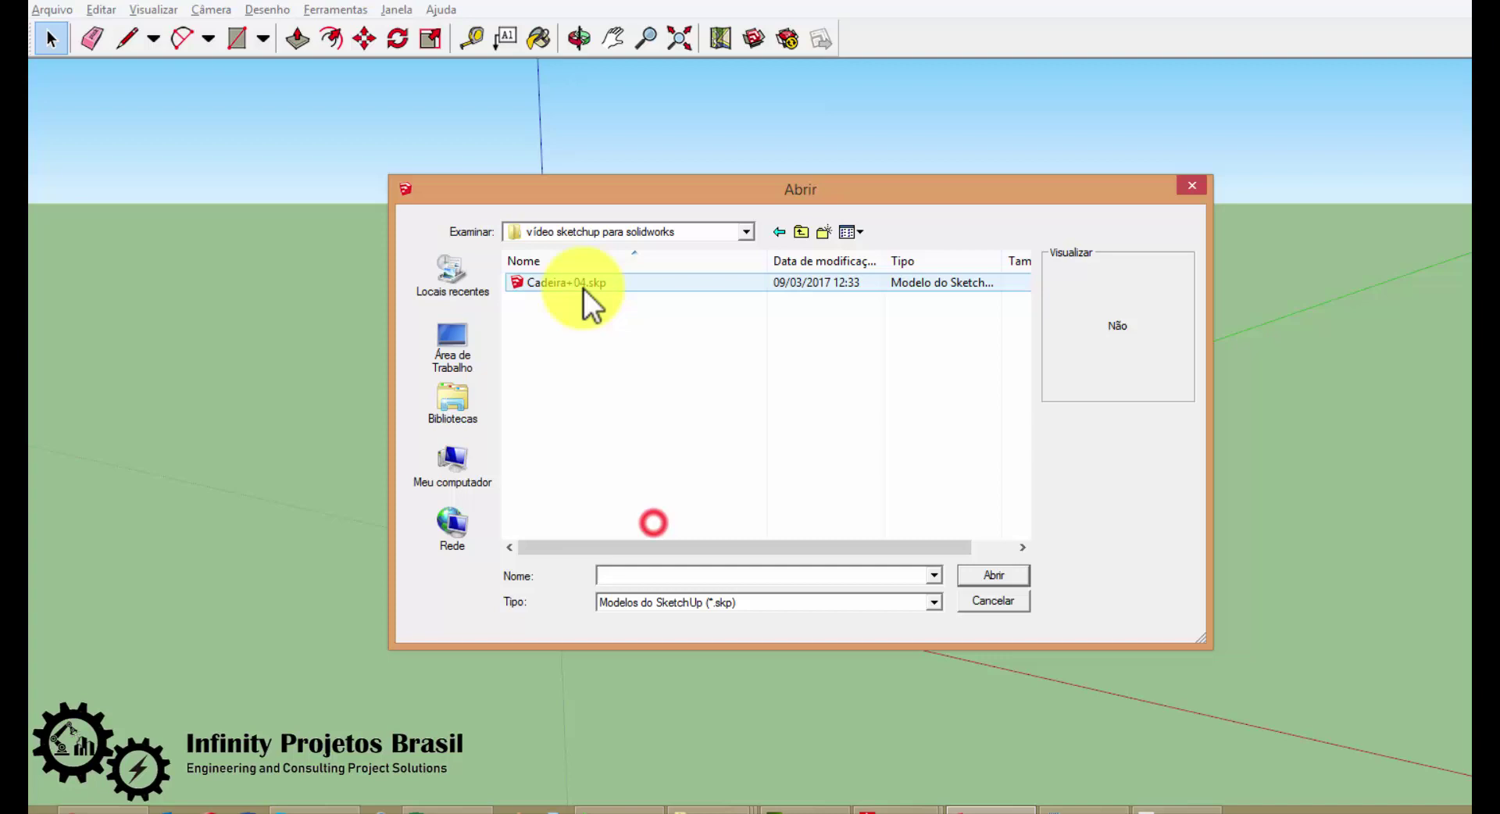
double_click(582, 288)
key("o")
mouse_move(1151, 509)
left_mouse_down()
mouse_move(1299, 462)
mouse_move(1247, 501)
left_mouse_up()
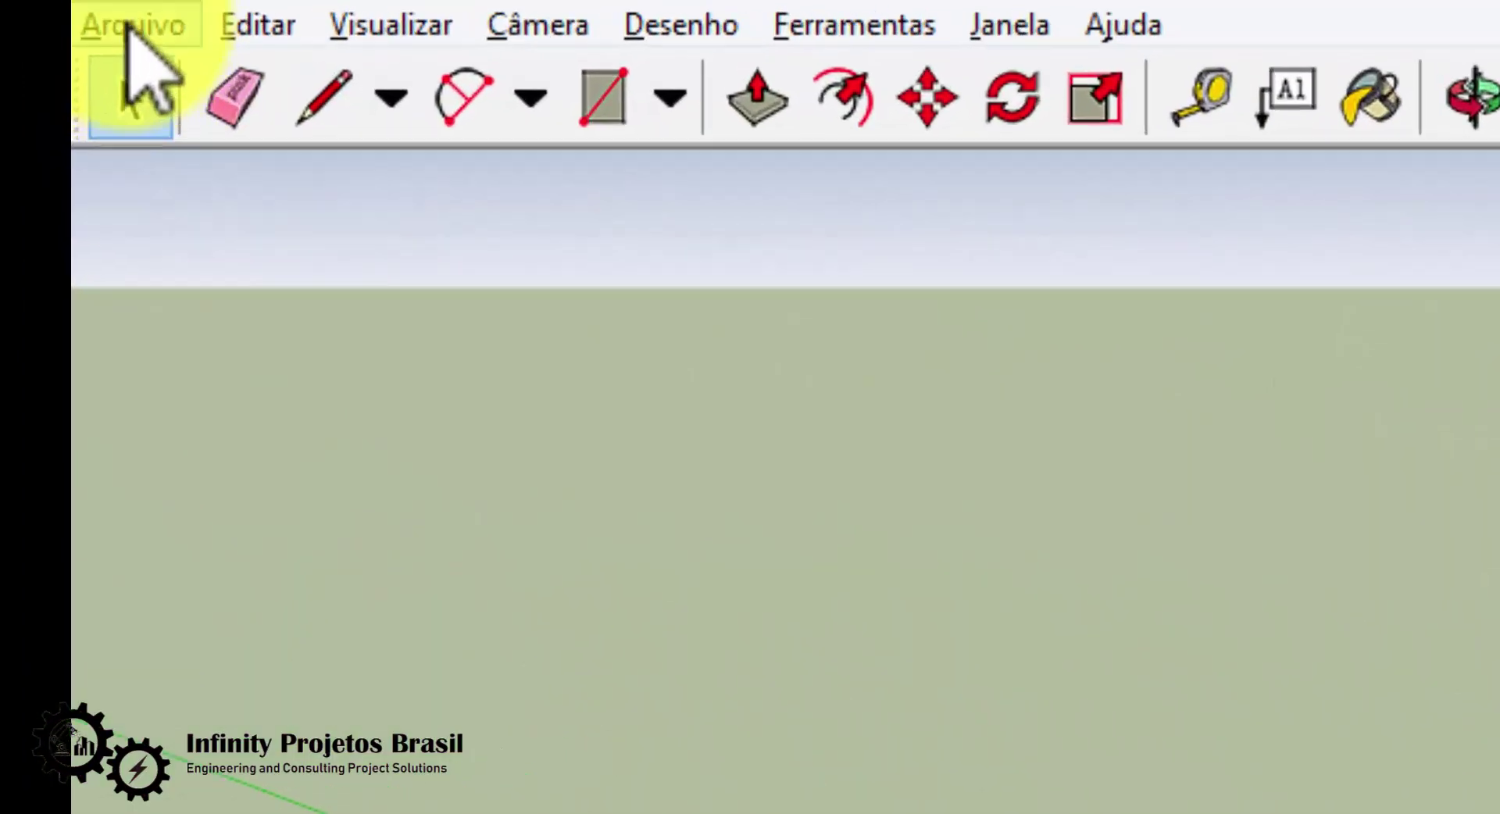
Export the chair as an ASCII STL in millimetres named Cadeira+04.stl.
left_click(52, 10)
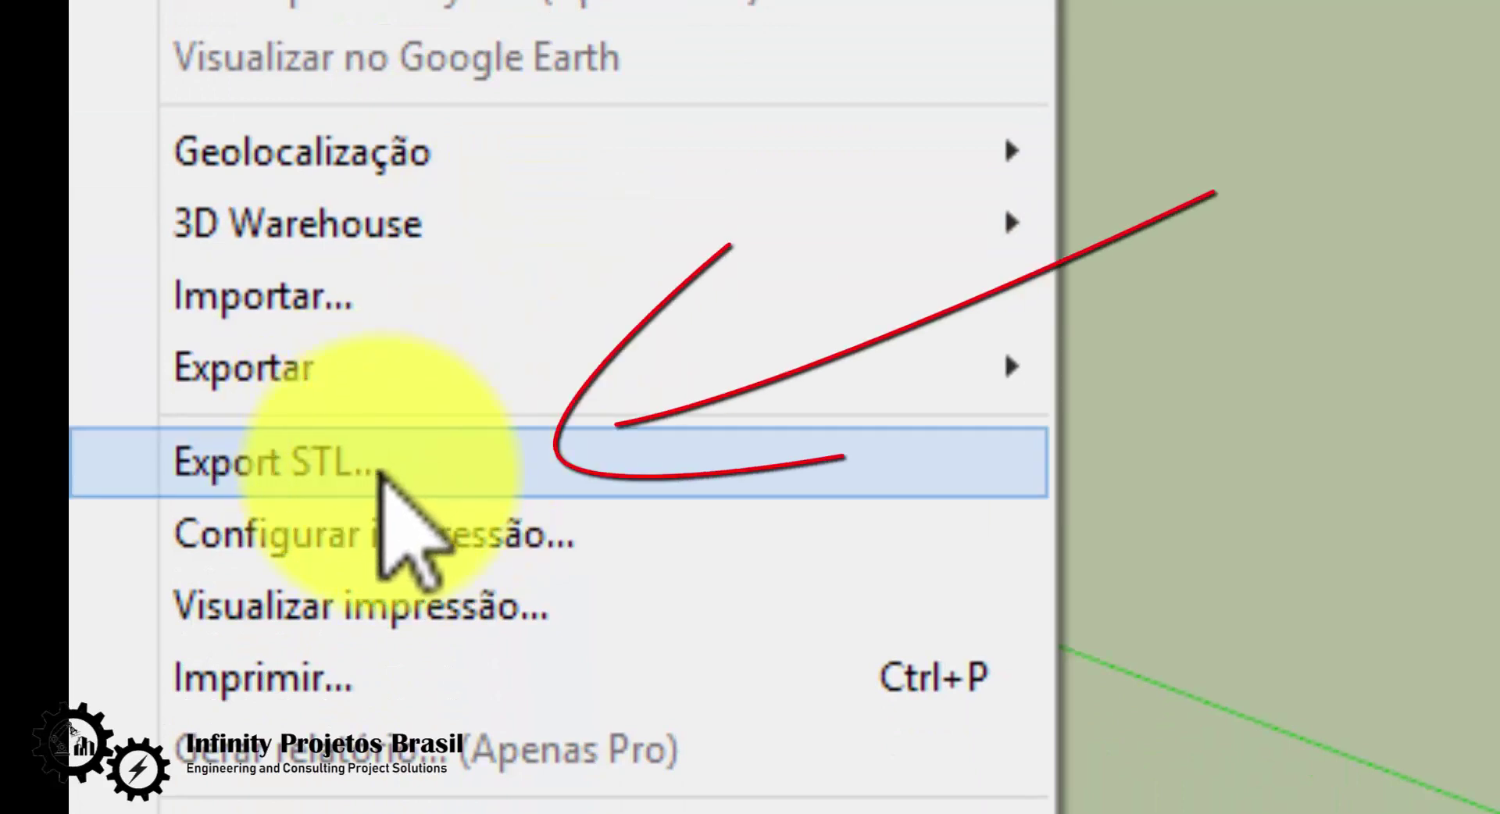
left_click(381, 469)
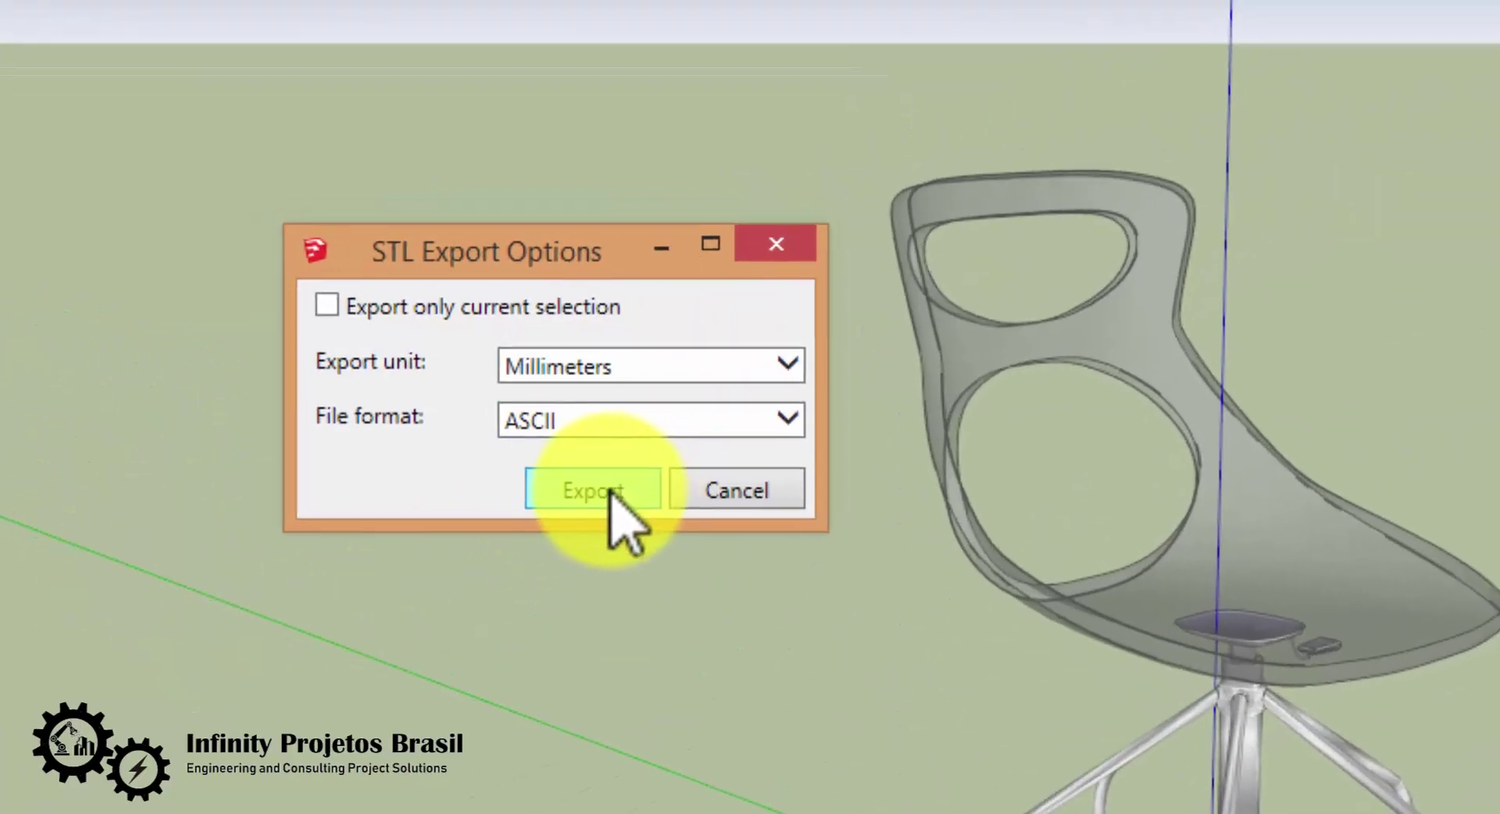
left_click(608, 486)
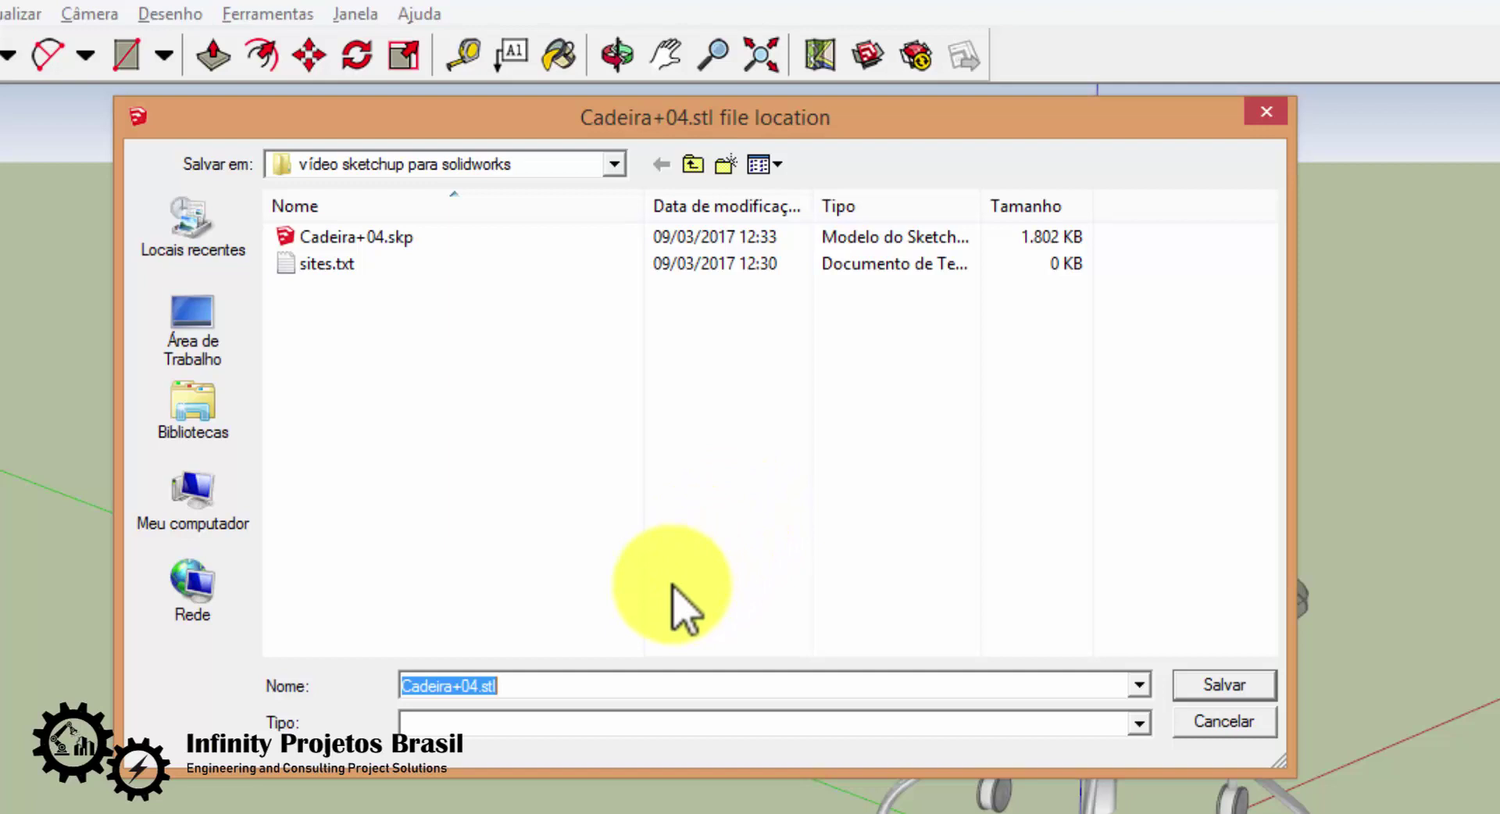
left_click(1240, 687)
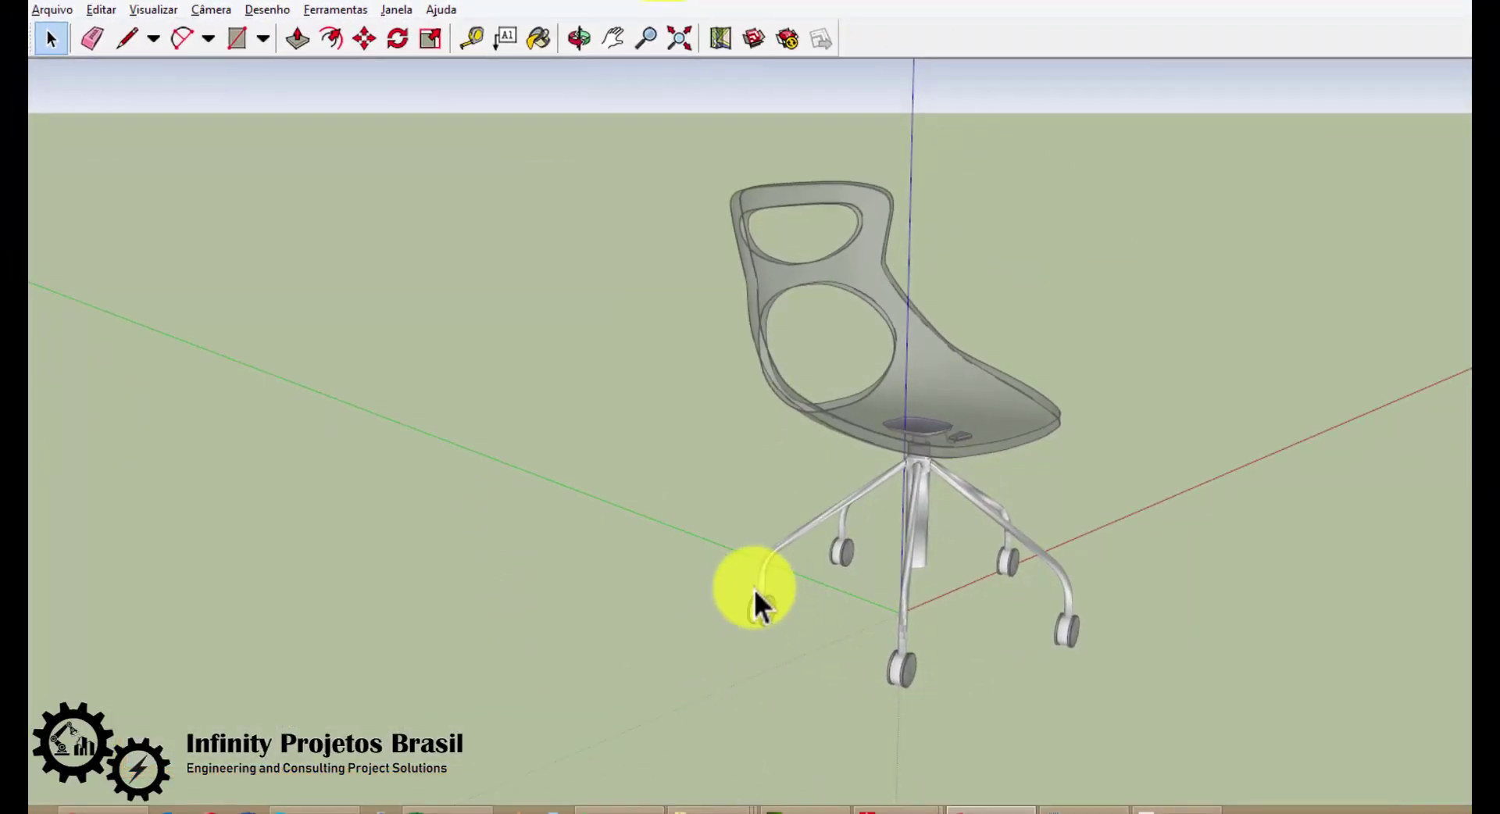
key("alt+Tab")
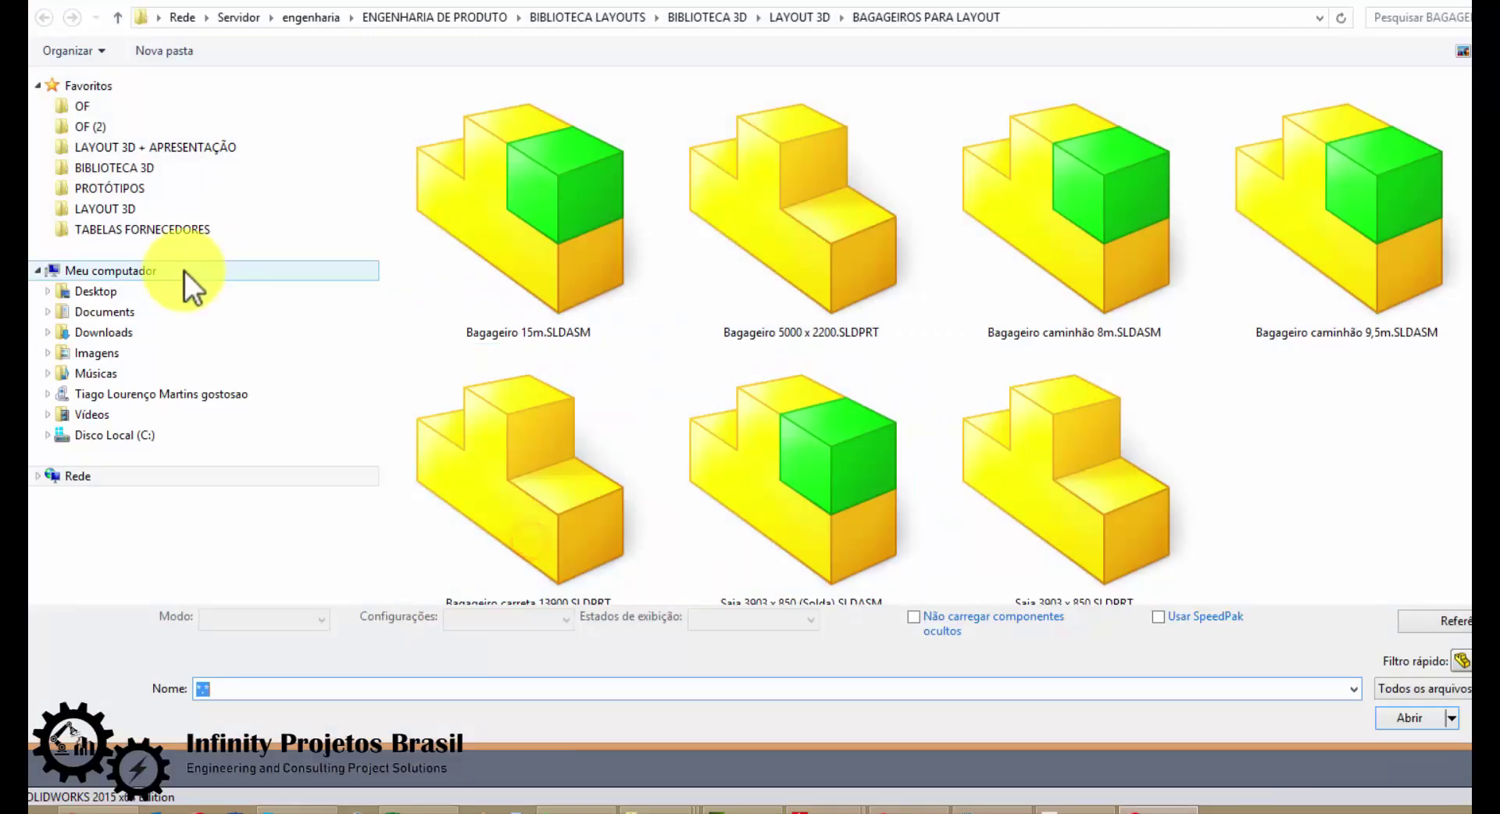
Browse to the vídeo sketchup para solidworks folder and filter the Open dialog to STL files.
left_click(128, 291)
left_click(673, 285)
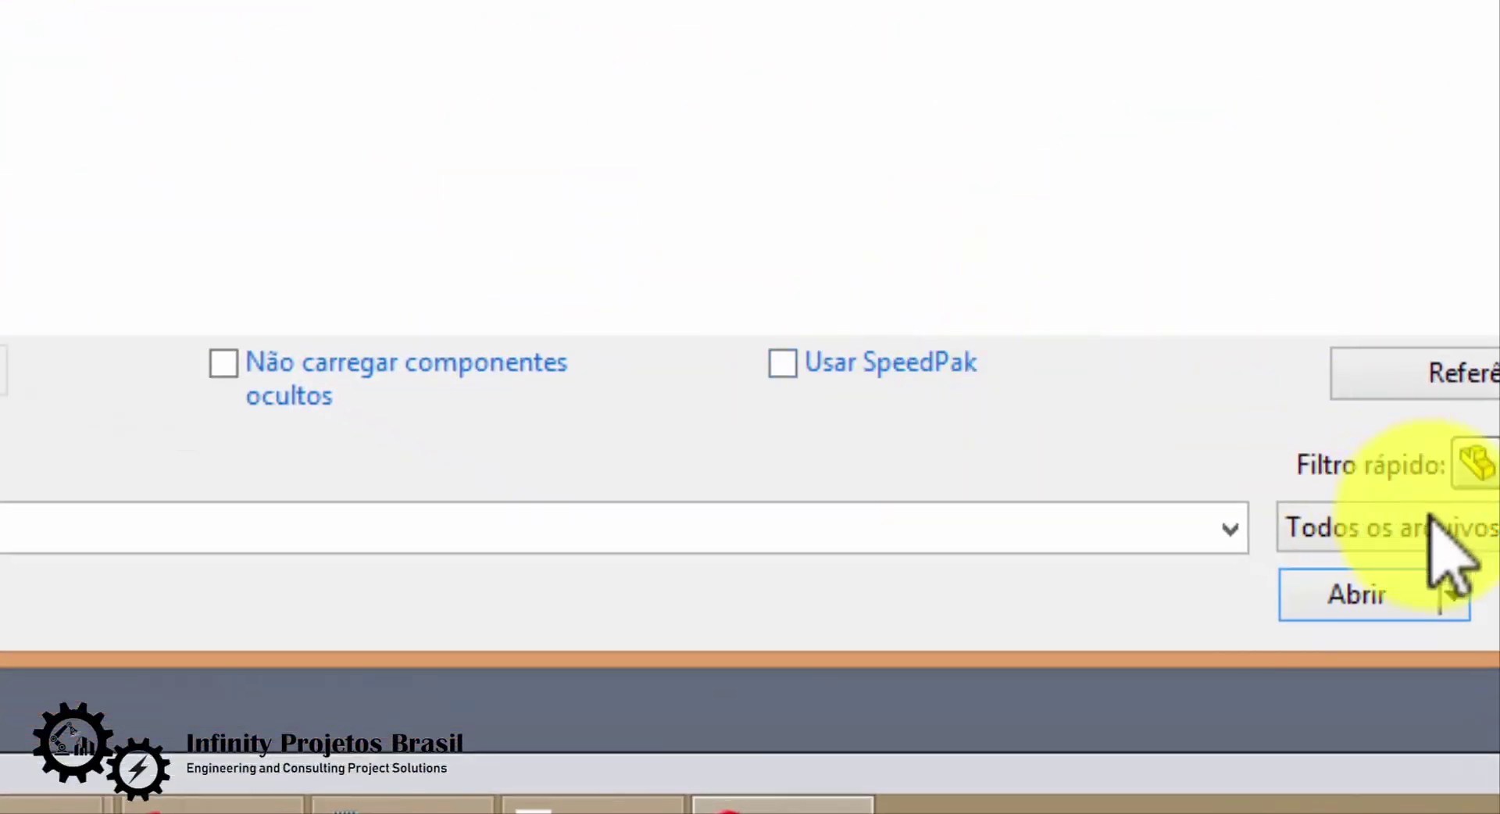
left_click(1438, 539)
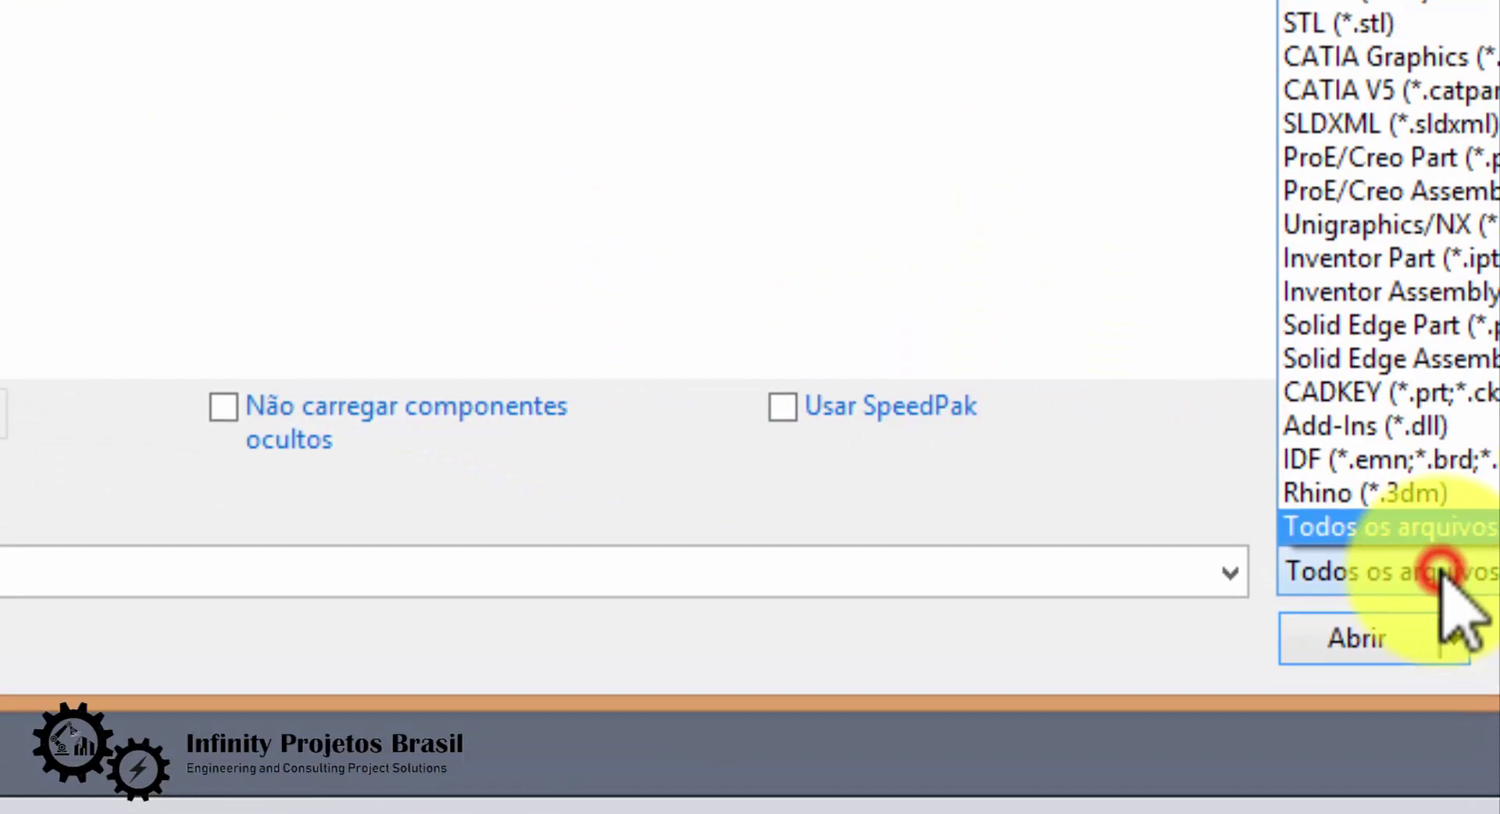
left_click(1420, 238)
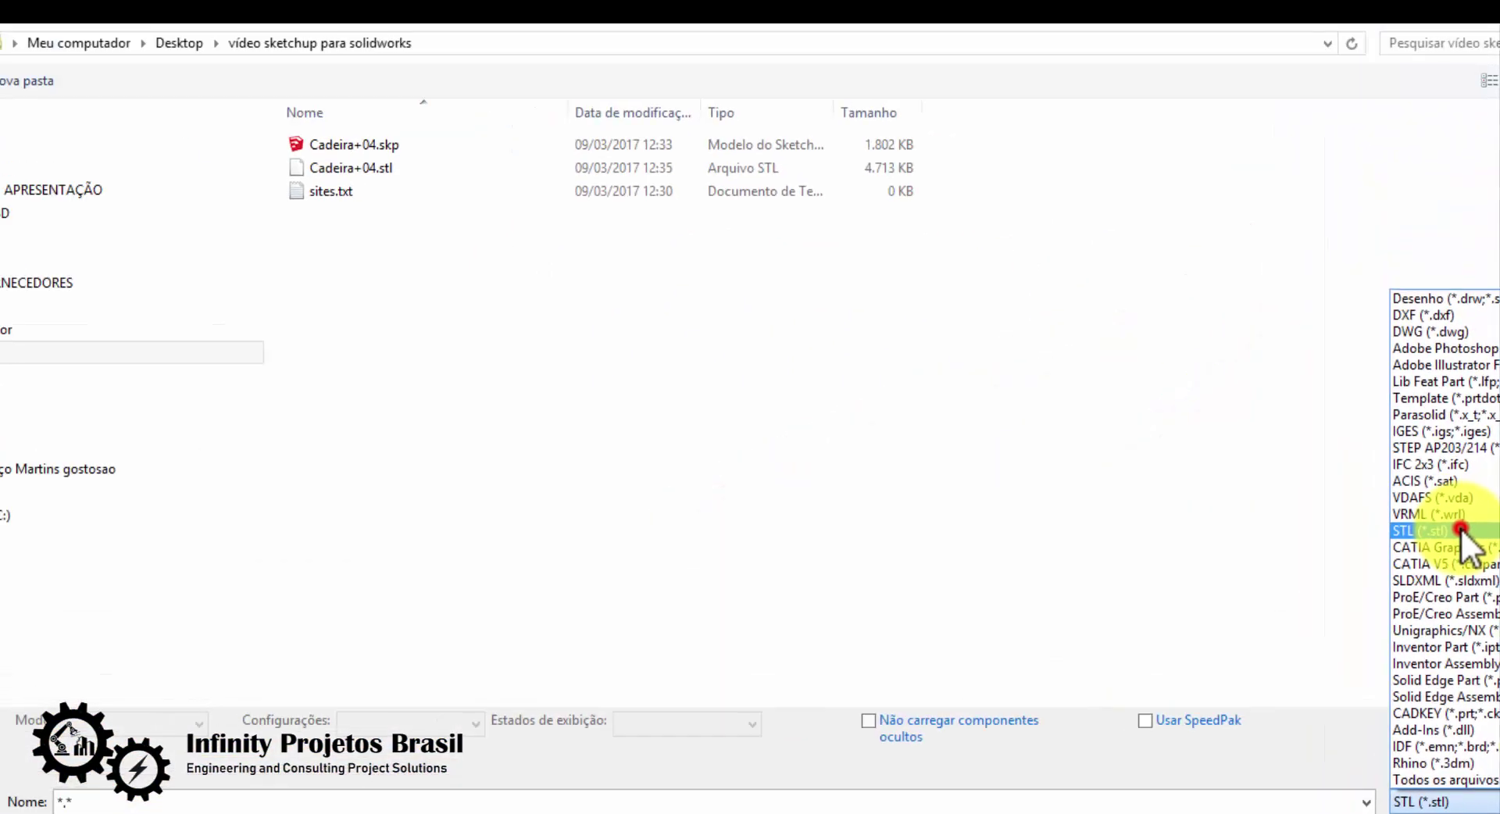
left_click(1461, 530)
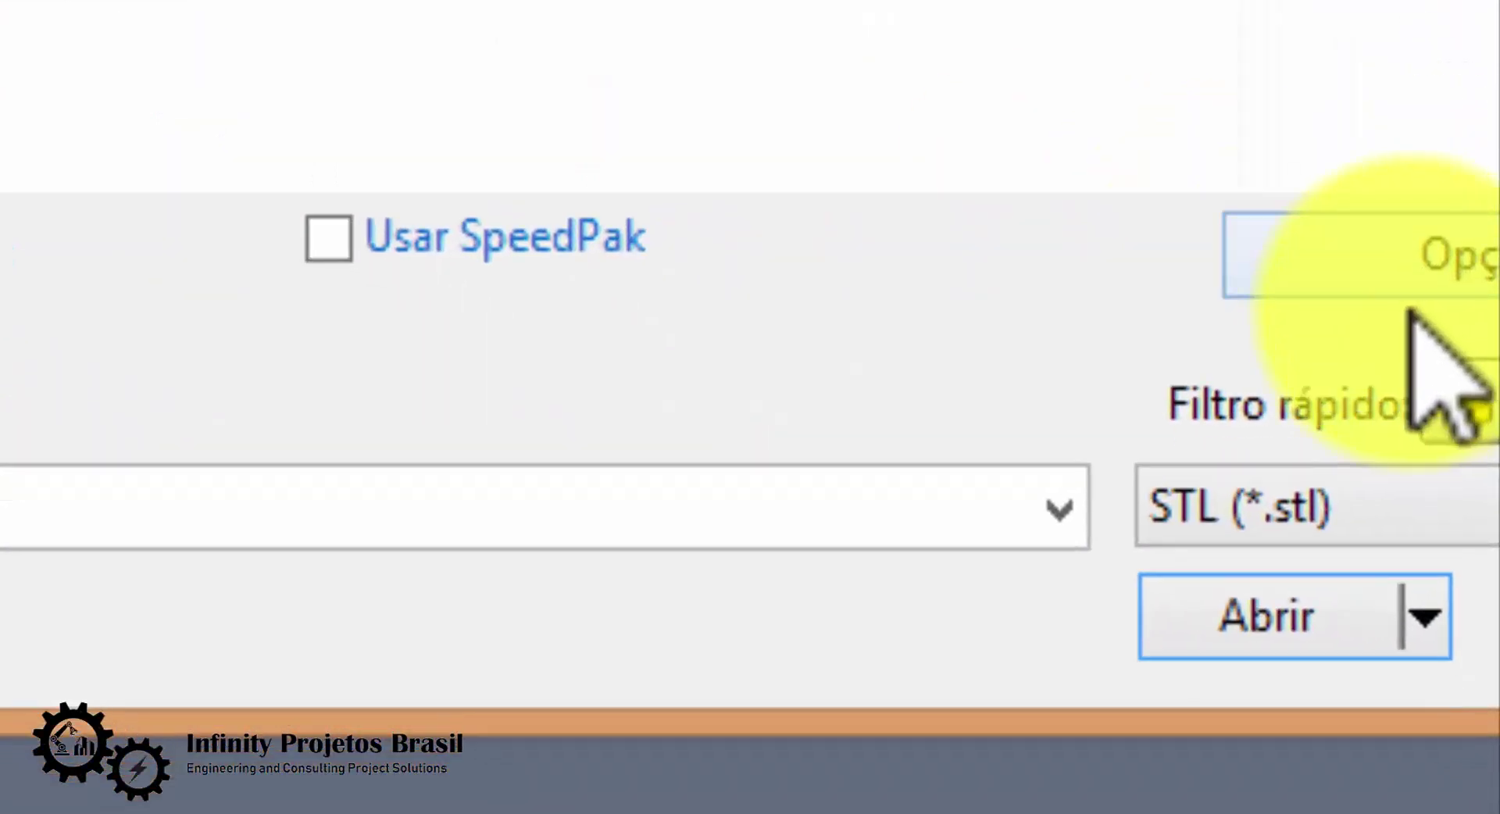
Keep the STL import as a surface body and open Cadeira+04.stl.
left_click(1408, 282)
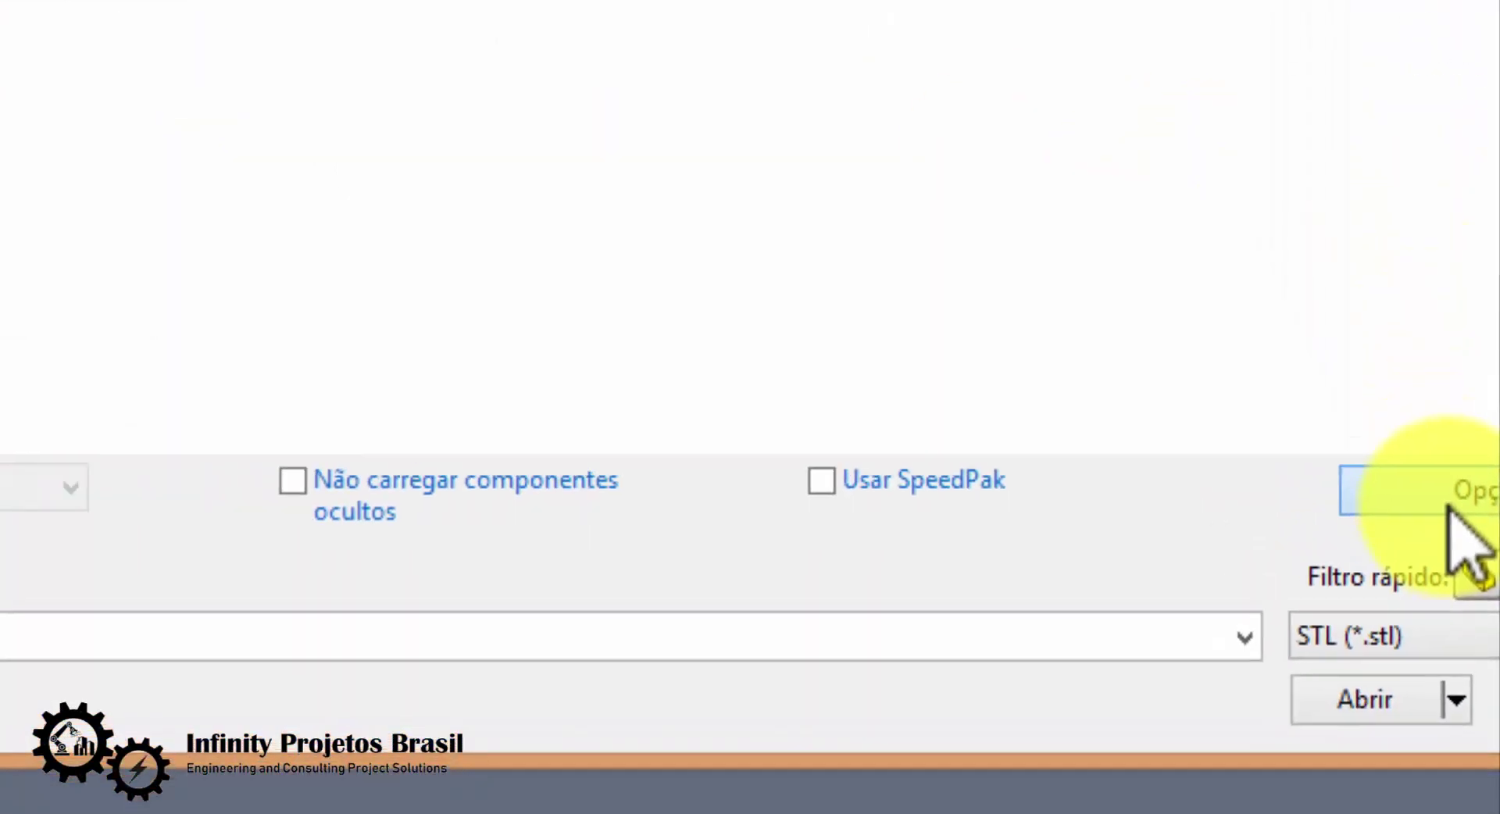
left_click(1416, 320)
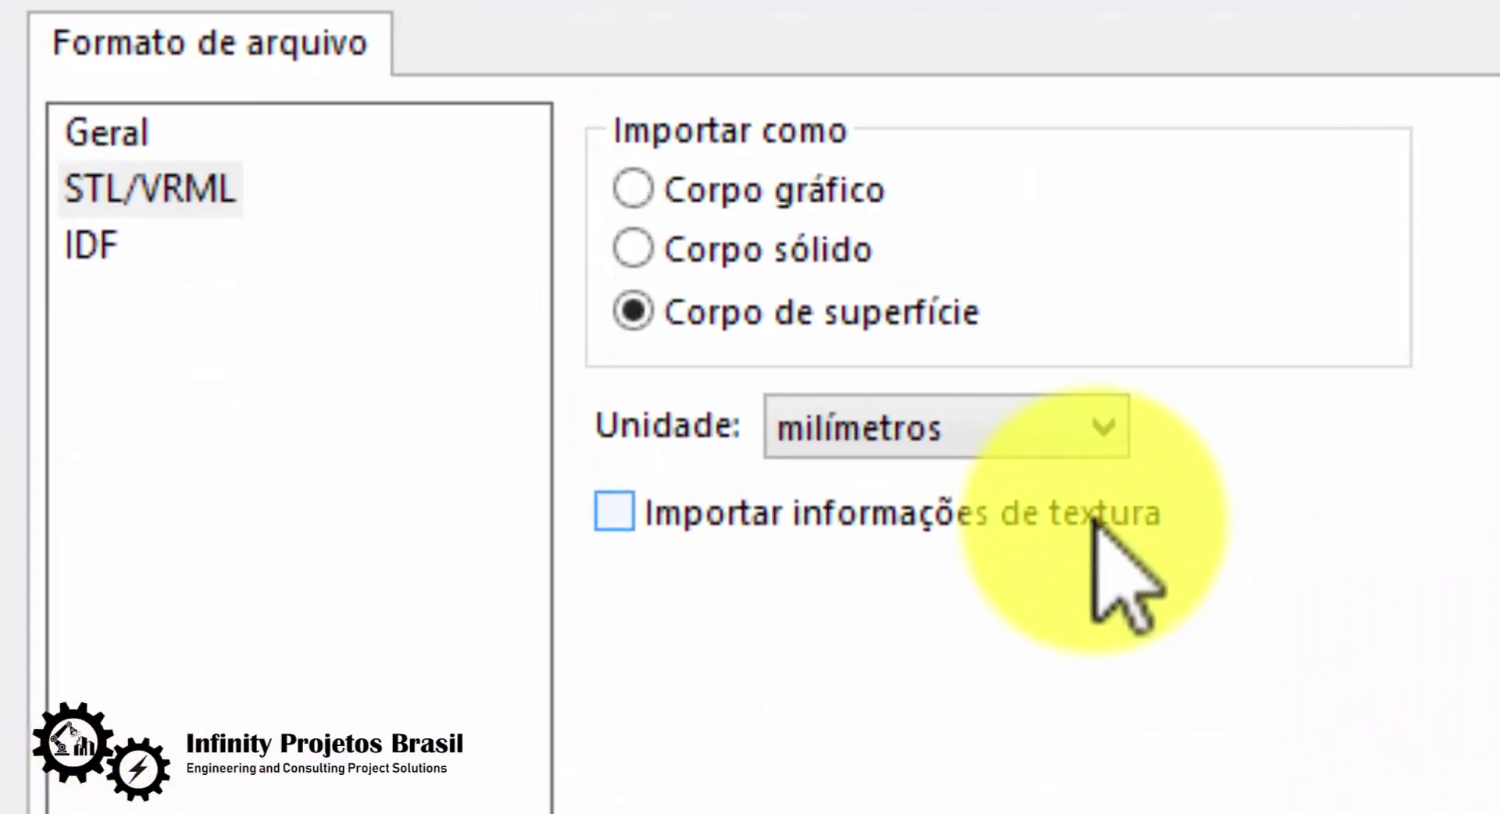
left_click(633, 248)
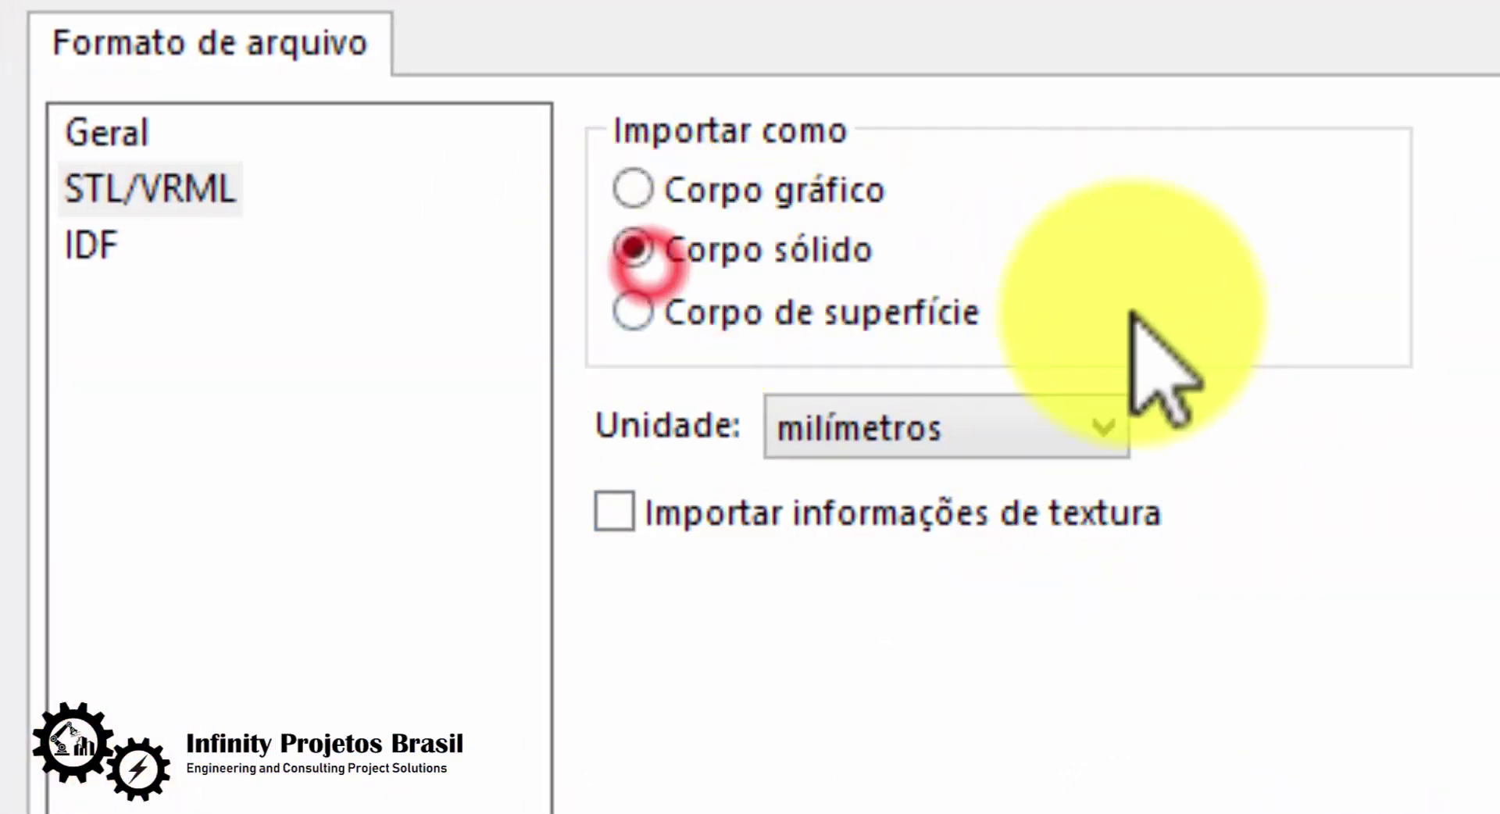
left_click(676, 312)
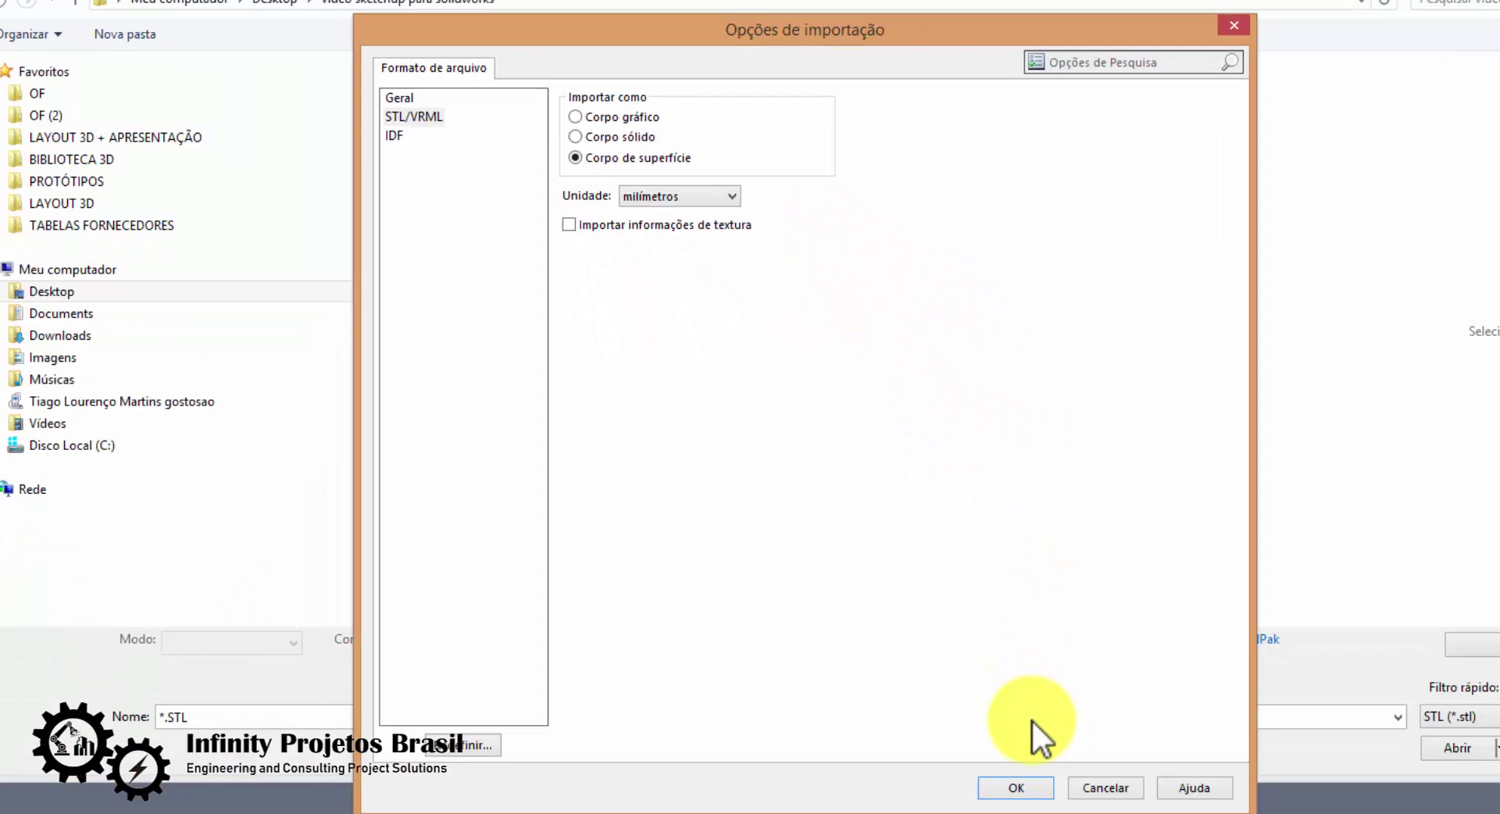
left_click(1031, 789)
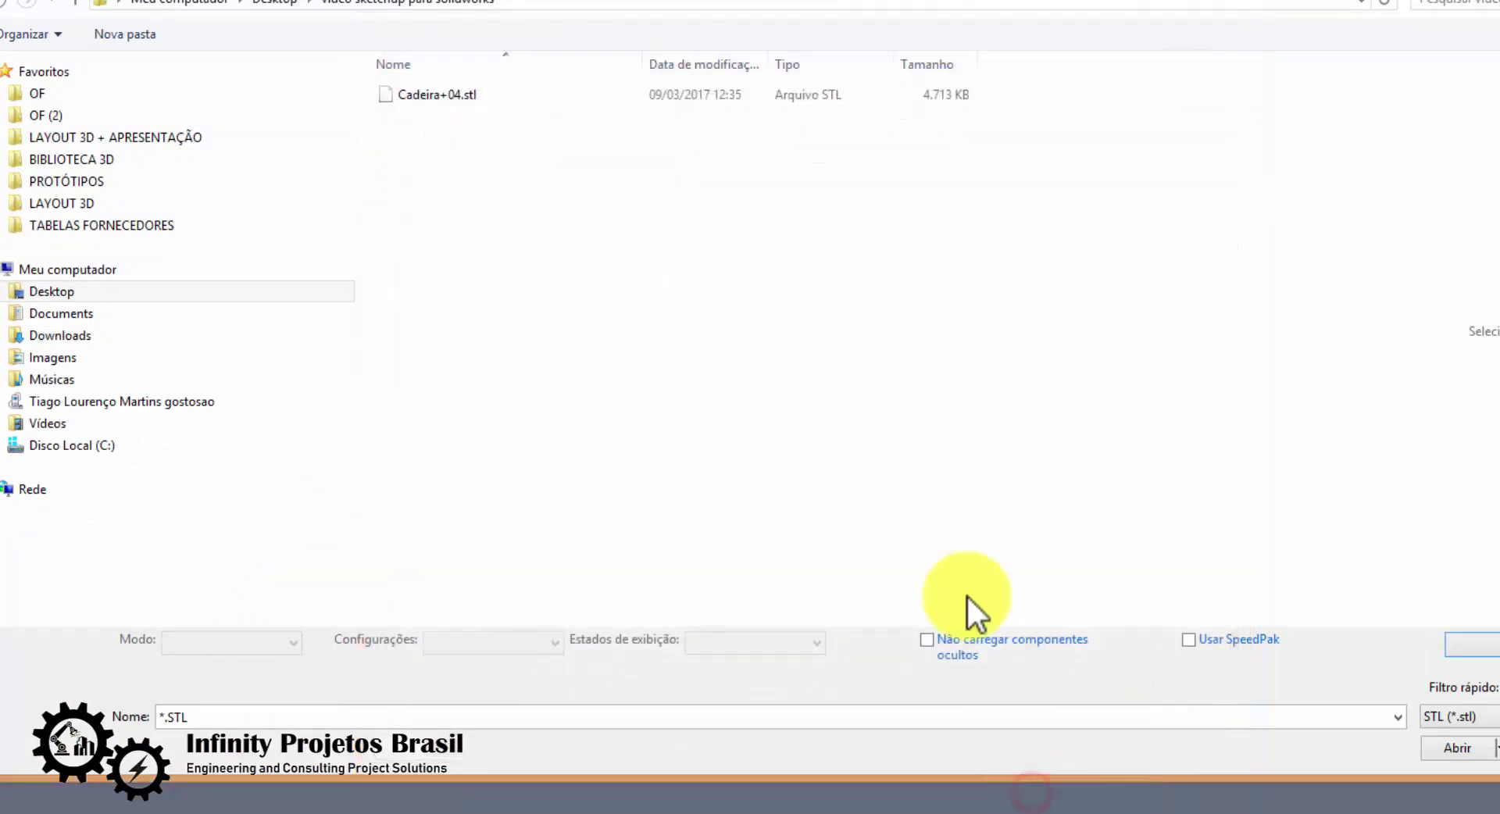
left_click(450, 97)
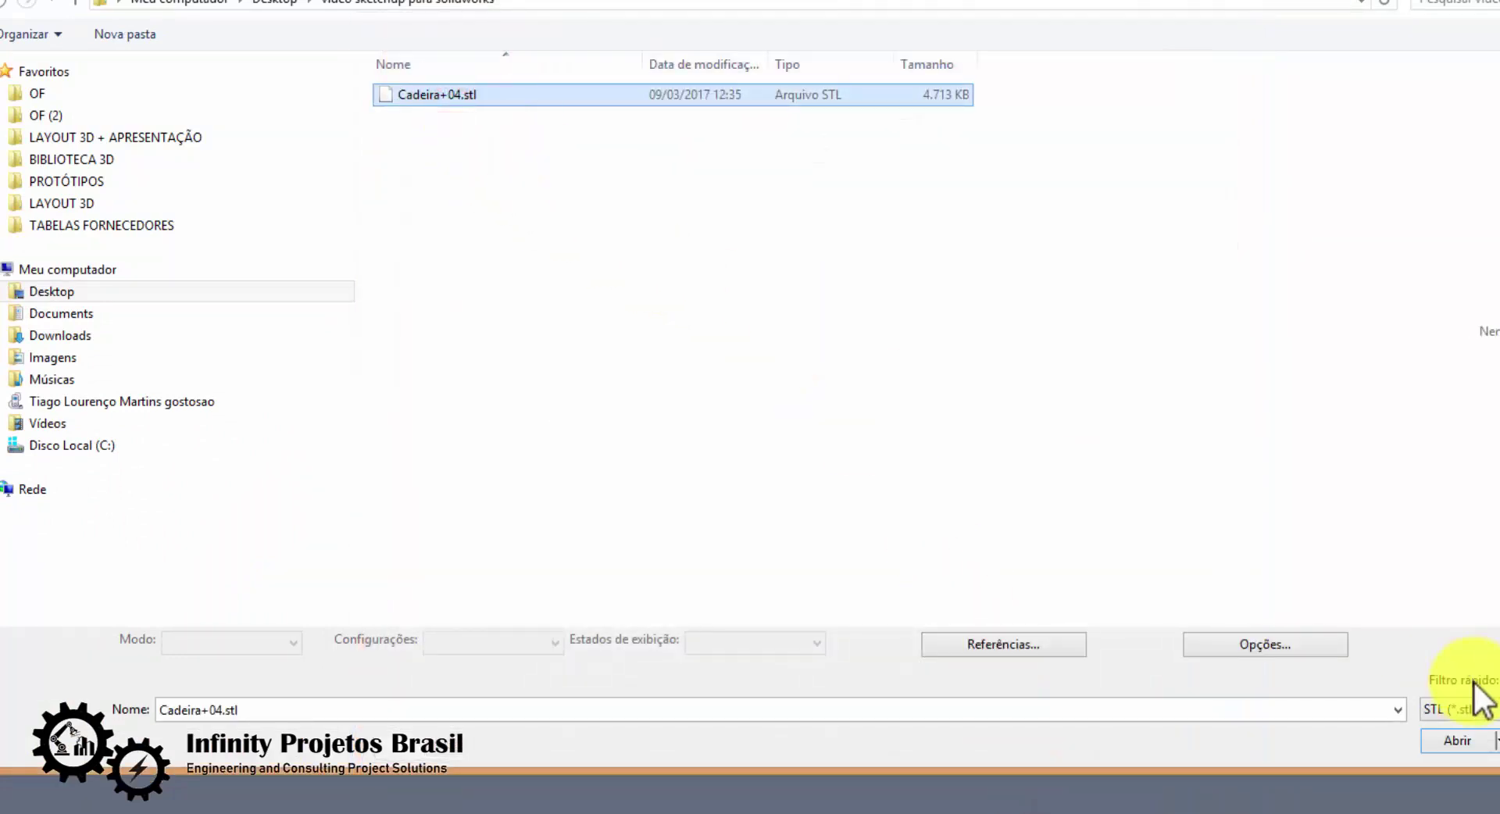
left_click(1474, 742)
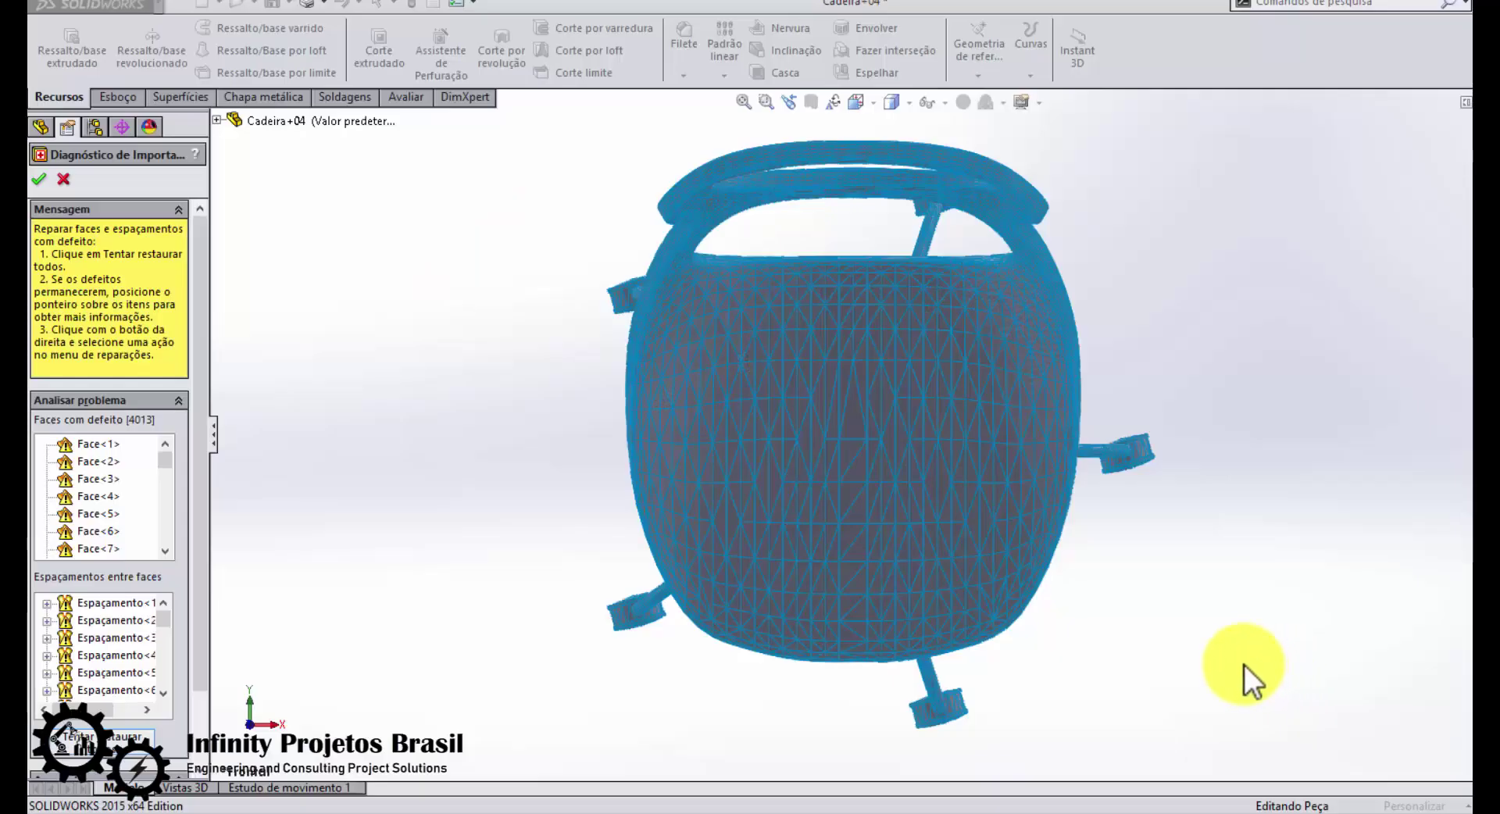
Orbit the chair, scroll the PropertyManager, and close Import Diagnostics without repairing.
mouse_move(1243, 667)
middle_mouse_down()
mouse_move(1162, 556)
mouse_move(1235, 432)
mouse_move(1352, 278)
mouse_move(1446, 341)
mouse_move(1323, 388)
mouse_move(1286, 429)
mouse_move(1302, 440)
middle_mouse_up()
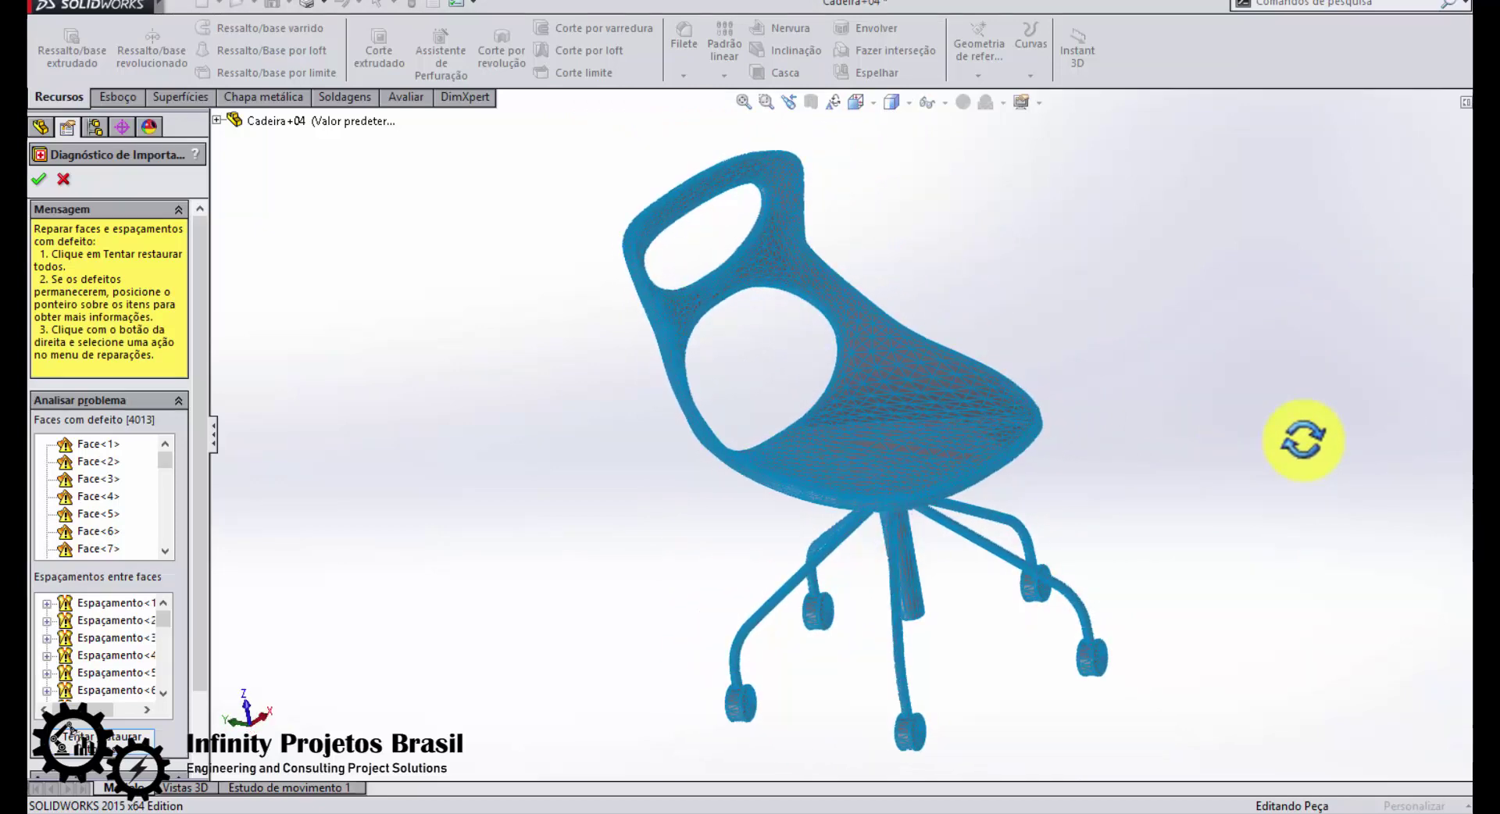
left_click_drag(199, 408, 200, 622)
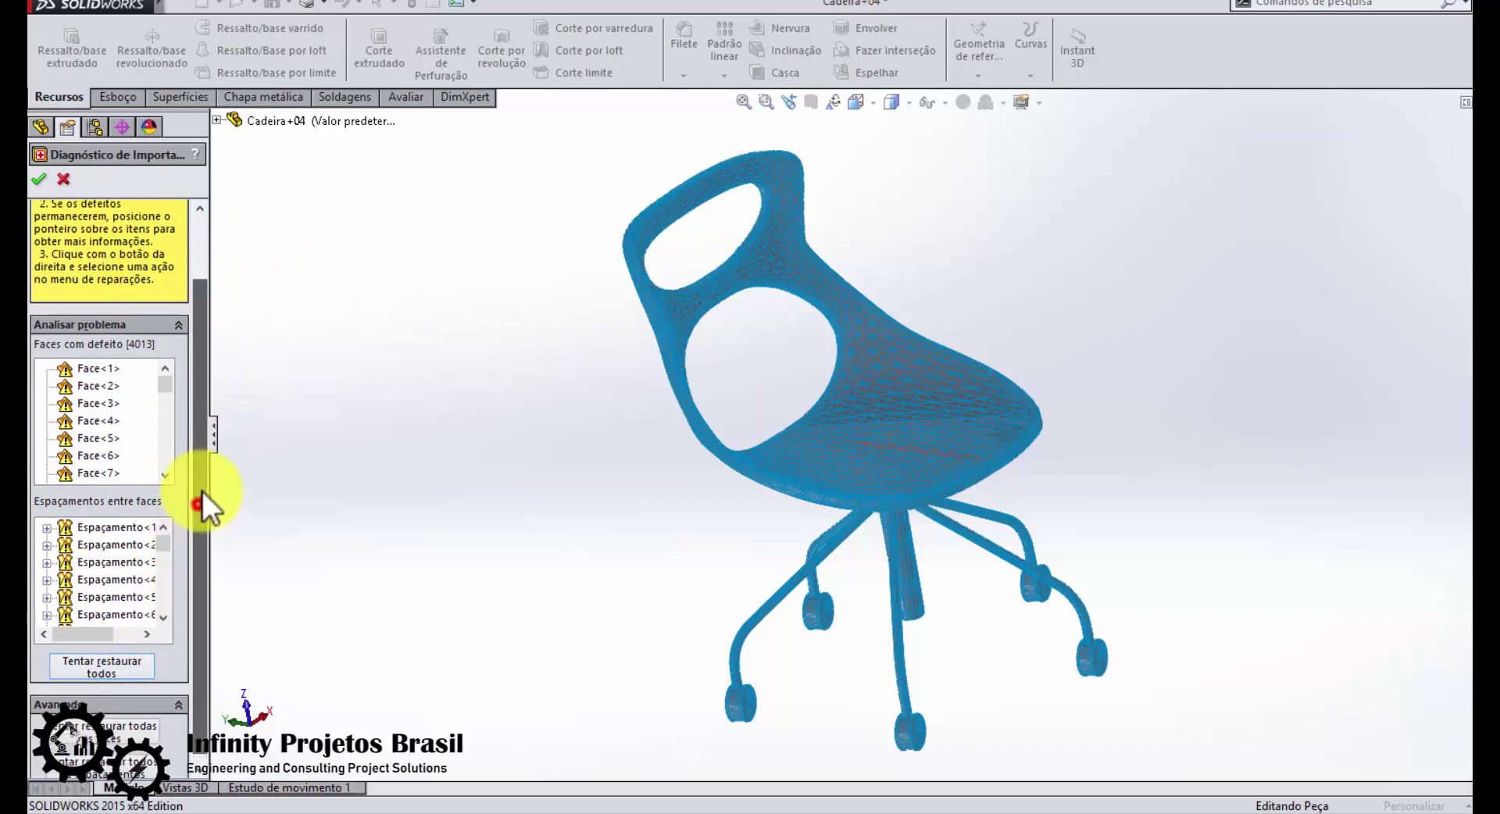
left_click_drag(199, 515, 209, 426)
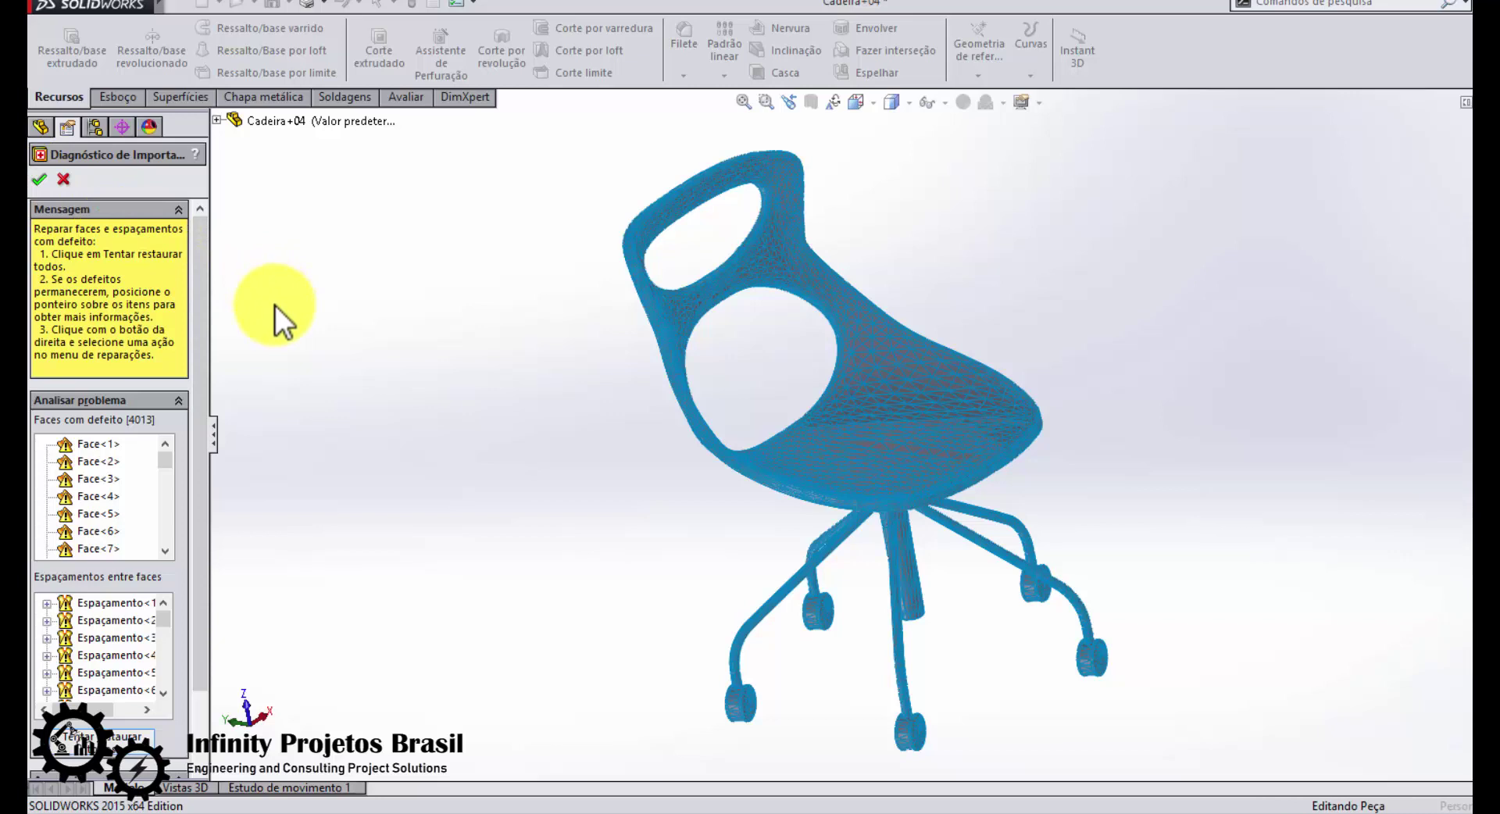
key("Return")
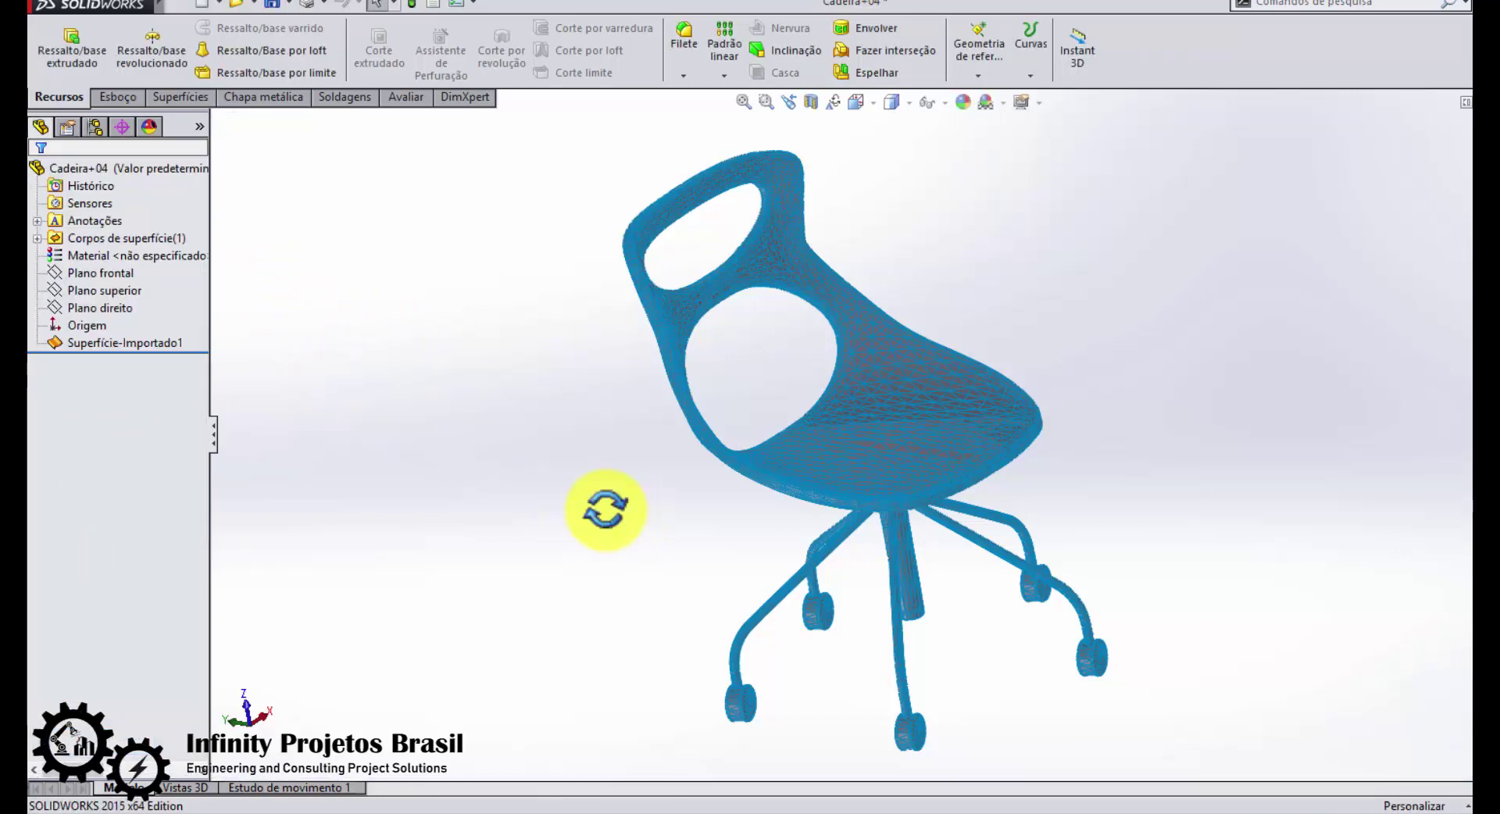
Set the chair's display style to Shaded and orbit around to inspect the backrest.
mouse_move(606, 509)
middle_mouse_down()
mouse_move(552, 459)
mouse_move(536, 478)
mouse_move(419, 459)
mouse_move(388, 536)
mouse_move(445, 589)
middle_mouse_up()
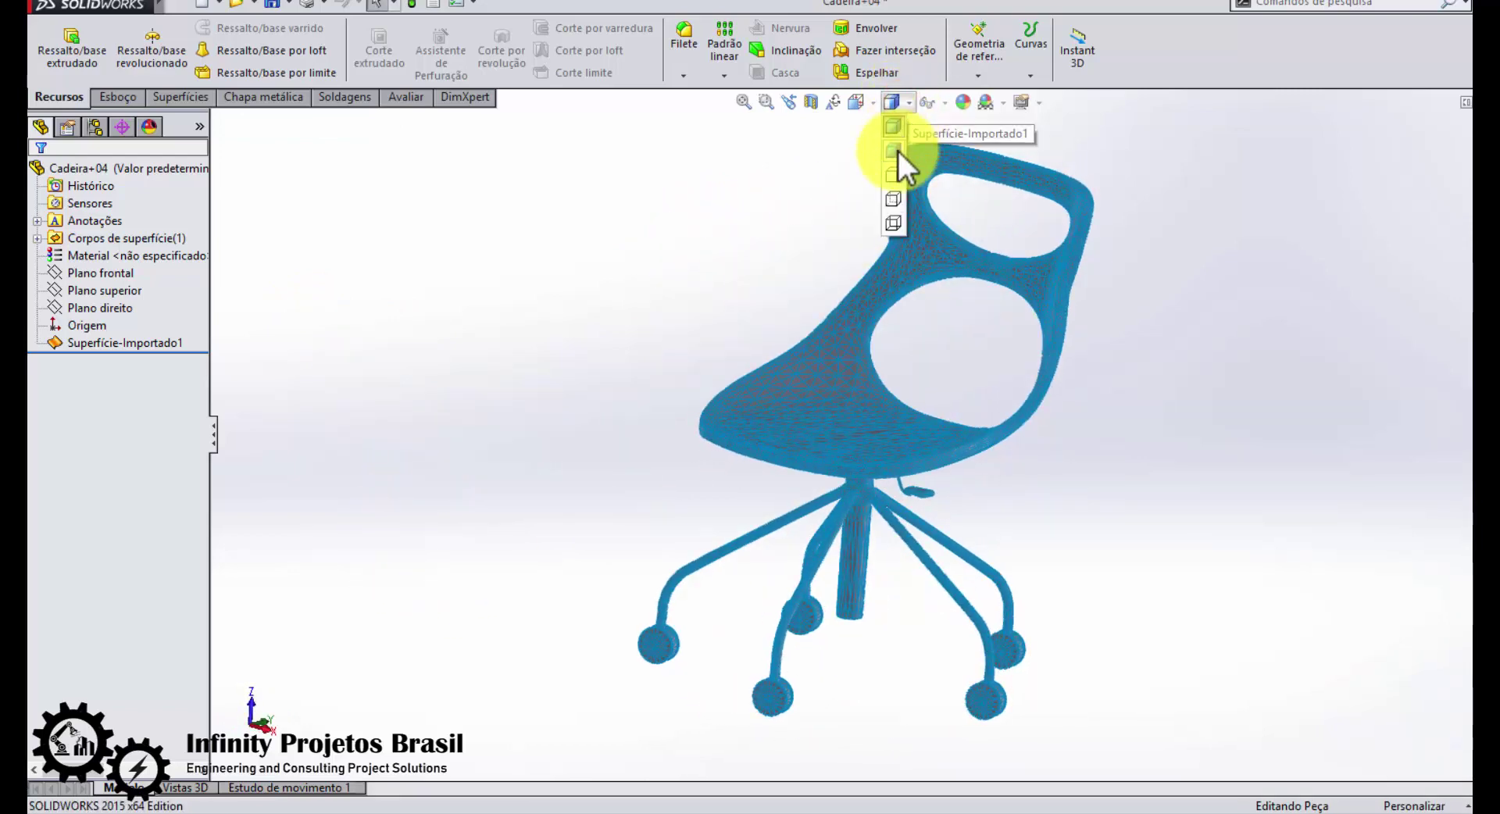
left_click(898, 152)
mouse_move(1110, 498)
middle_mouse_down()
mouse_move(1206, 435)
mouse_move(1376, 530)
middle_mouse_up()
scroll(921, 401, "down", 3)
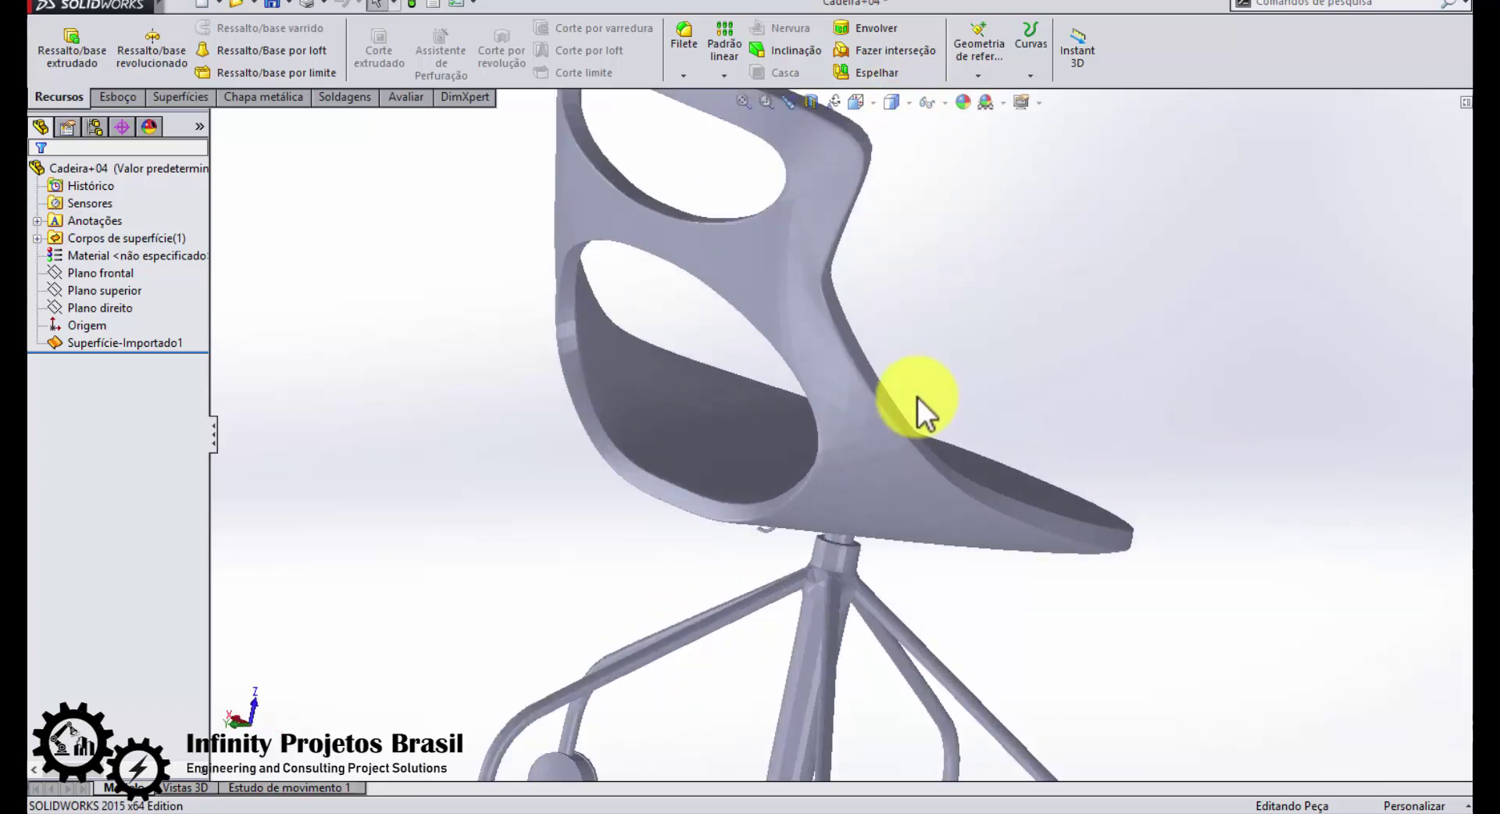
scroll(924, 401, "down", 2)
scroll(859, 398, "down", 3)
middle_click_drag(733, 391, 682, 493)
scroll(1386, 613, "up", 5)
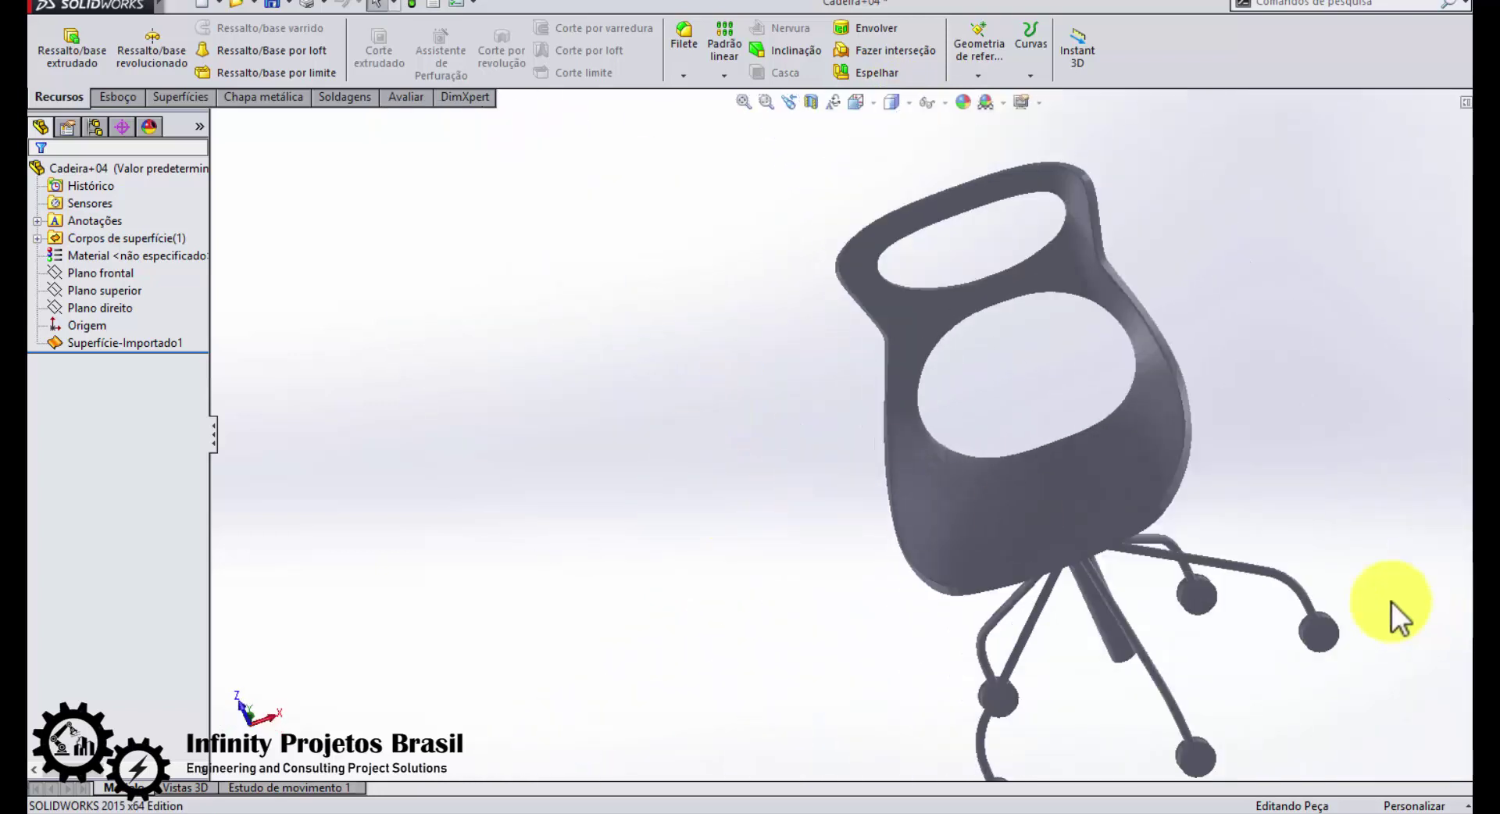
mouse_move(1386, 613)
middle_mouse_down()
mouse_move(1409, 626)
mouse_move(1289, 449)
middle_mouse_up()
Fit the chair in view and save it as the part Cadeira+04.SLDPRT.
key("f")
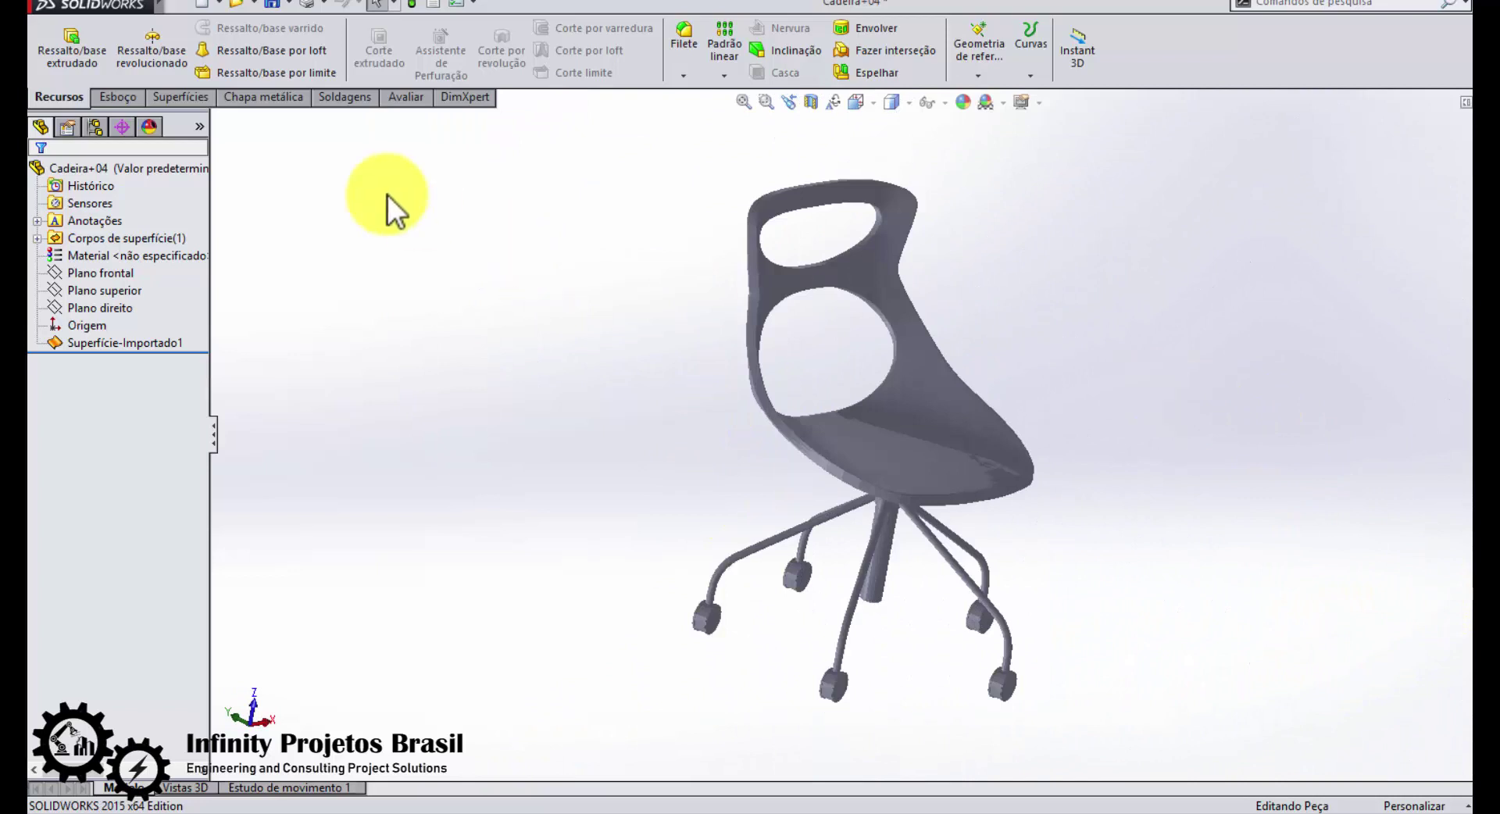
left_click(273, 6)
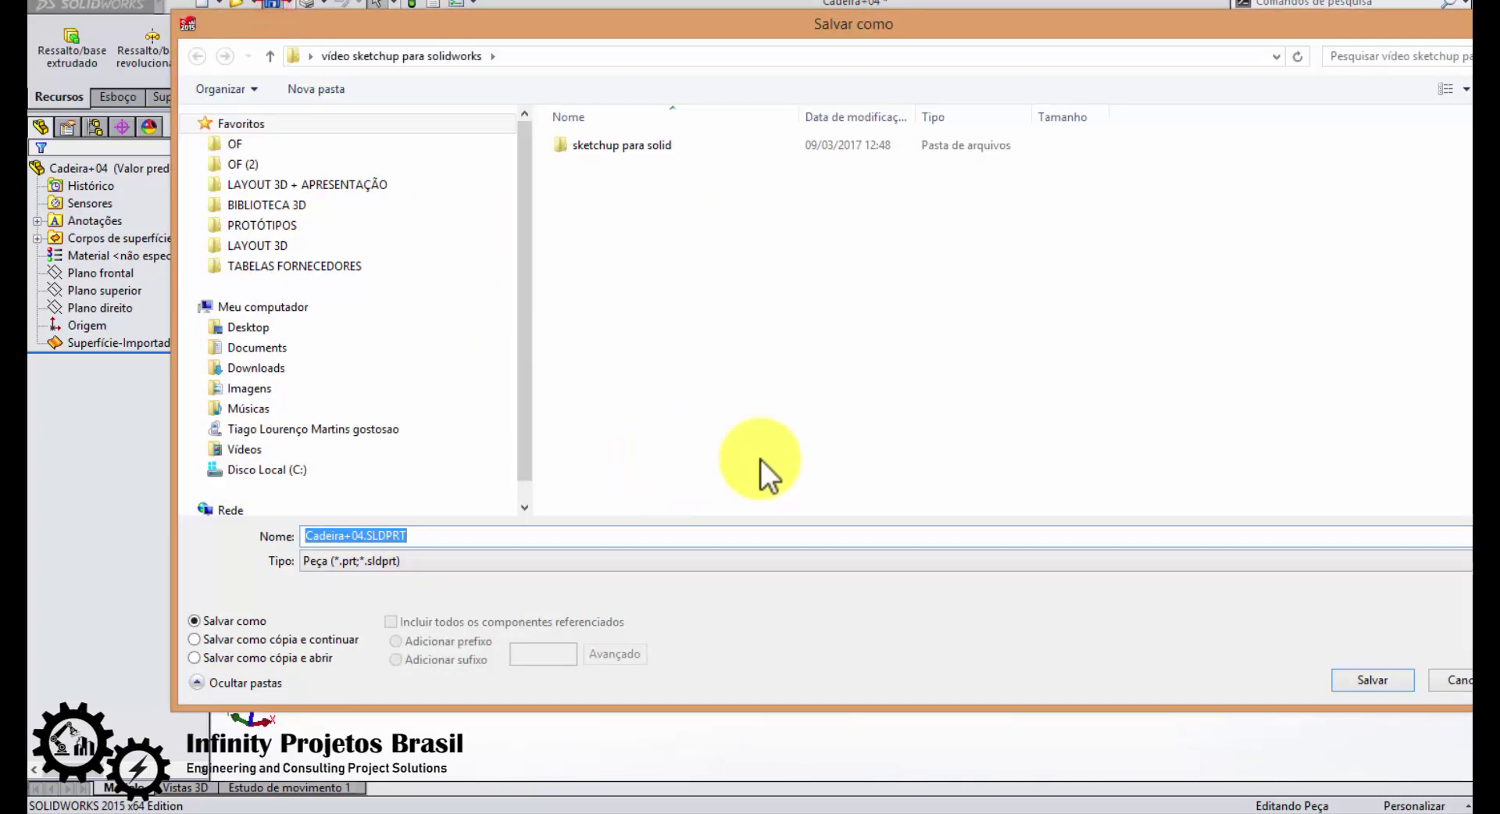
left_click(1354, 676)
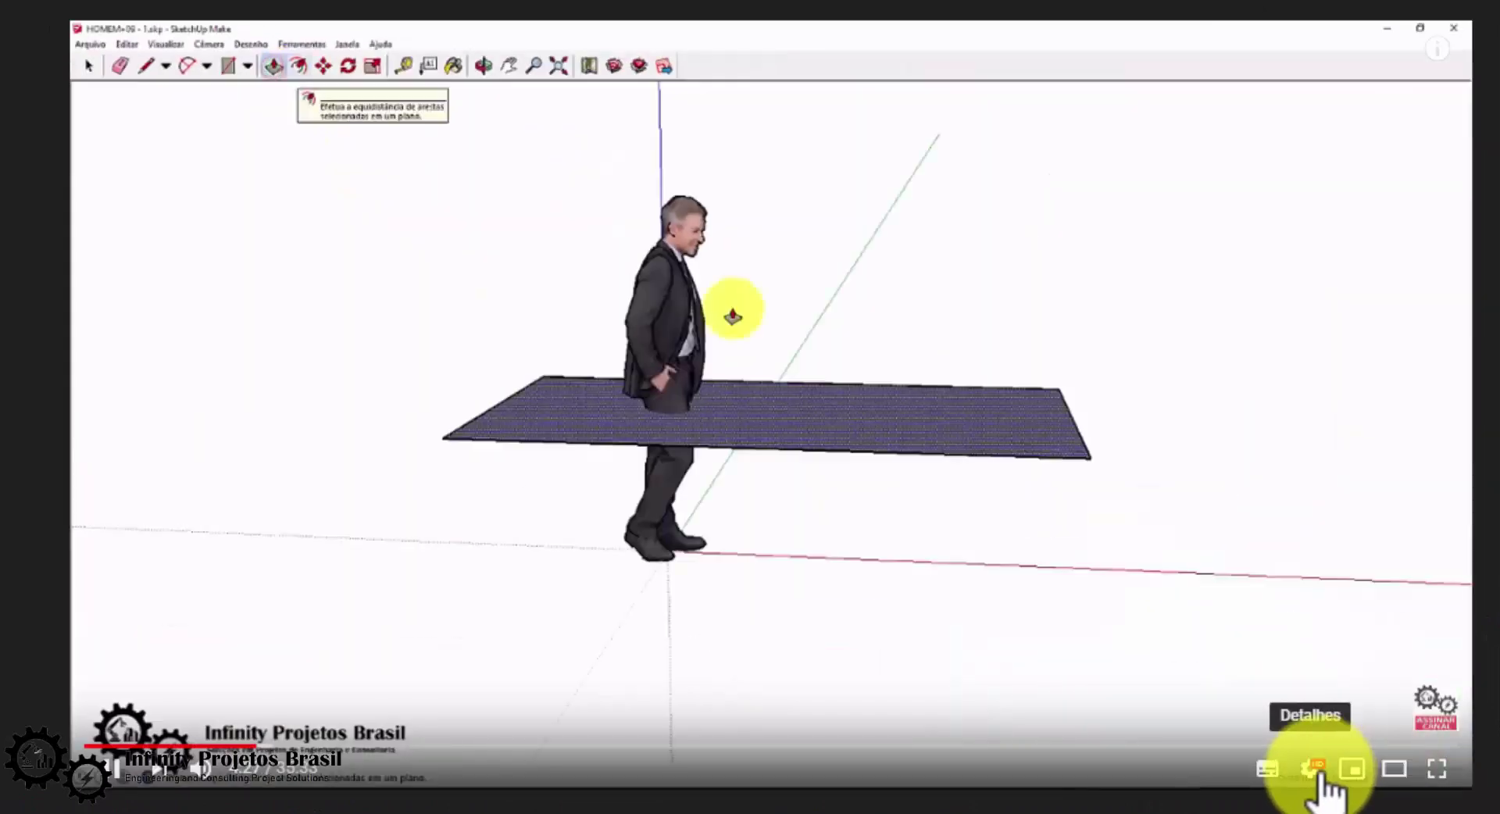
left_click(1310, 772)
left_click(1396, 619)
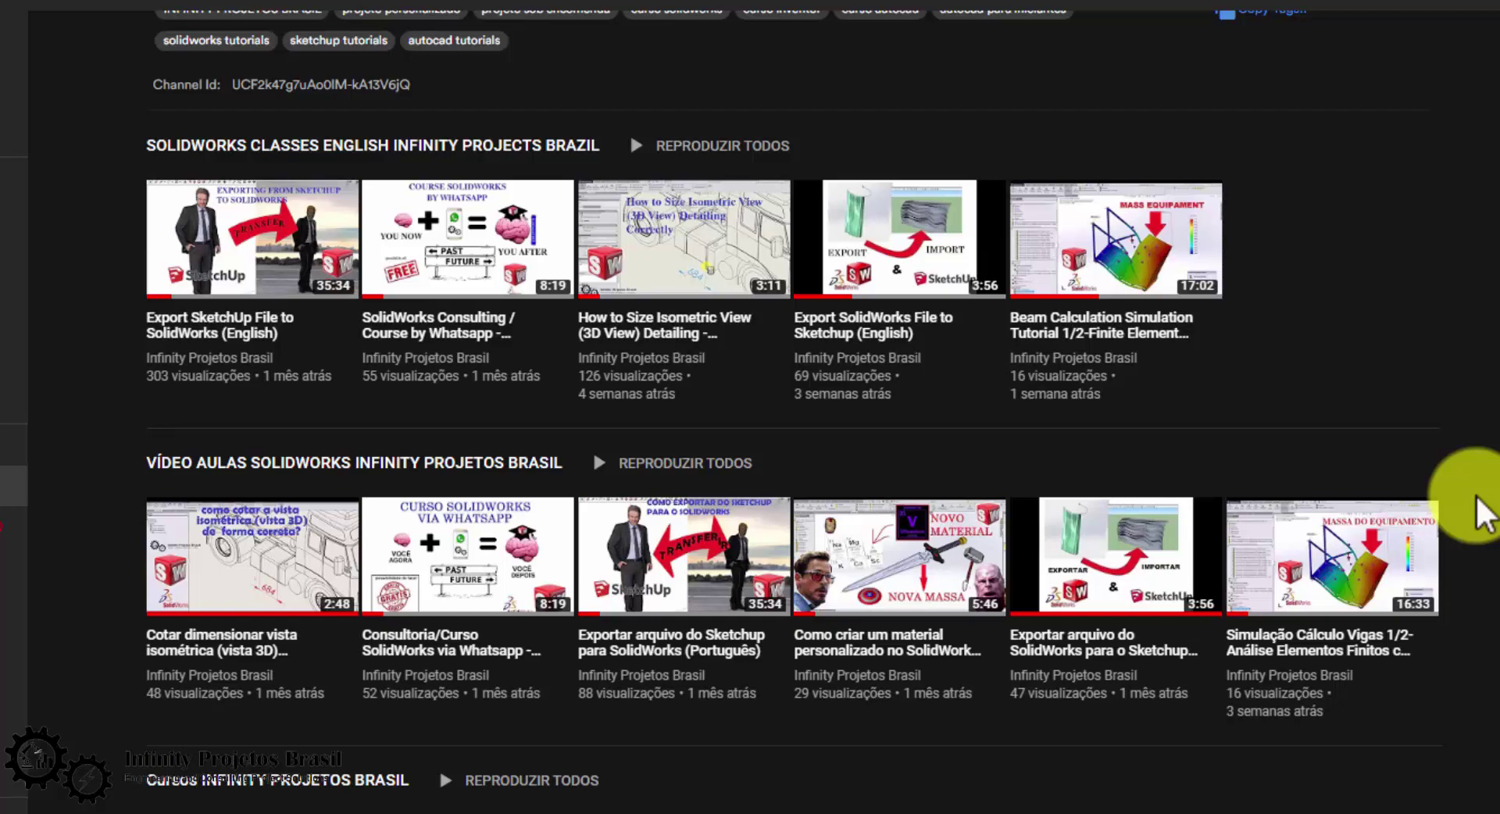
scroll(1477, 516, "down", 3)
scroll(1467, 530, "down", 6)
scroll(1453, 523, "down", 3)
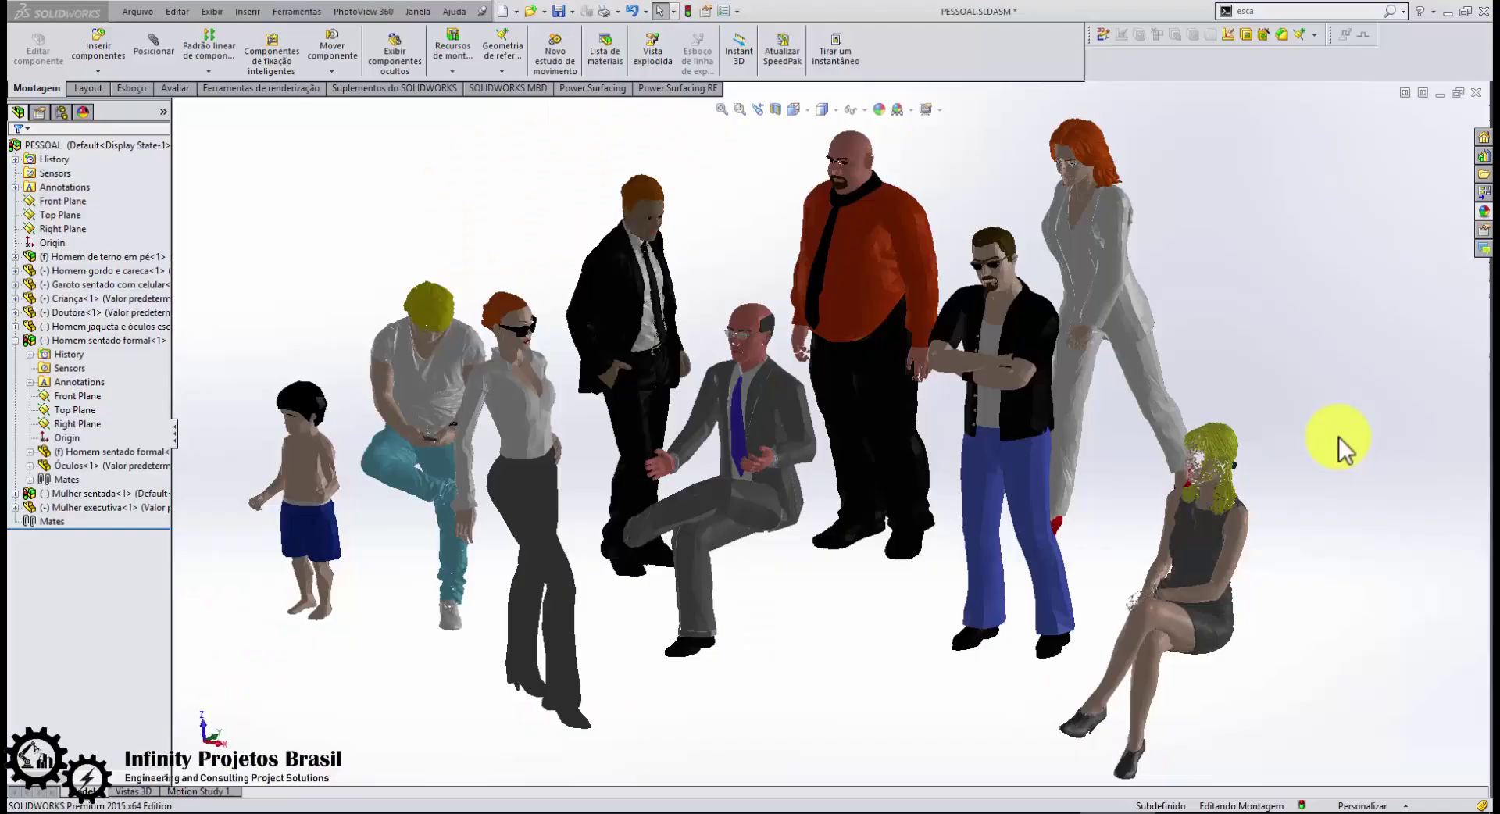
scroll(1149, 426, "down", 5)
scroll(659, 339, "down", 3)
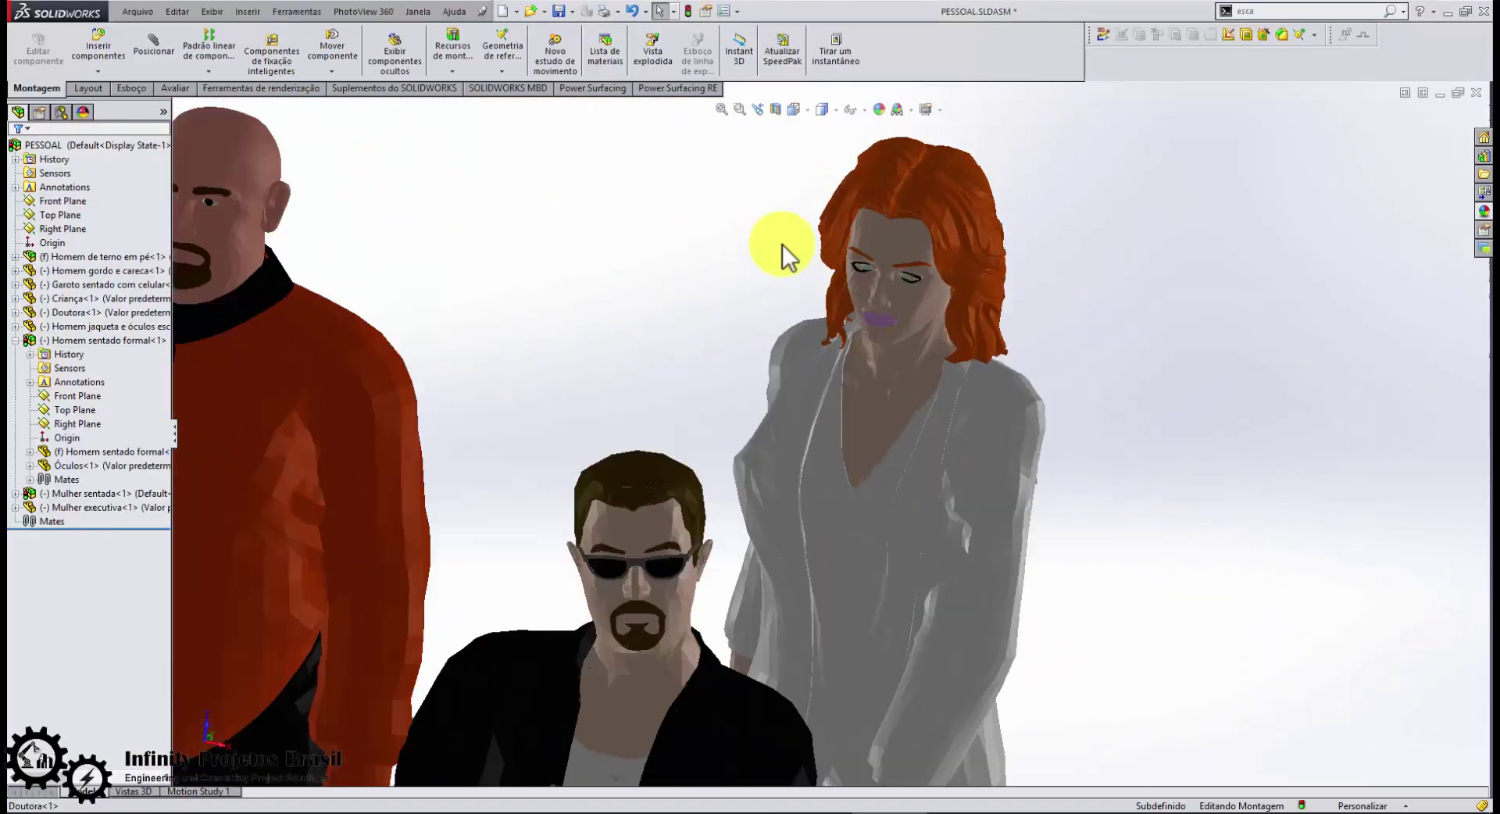
scroll(776, 459, "up", 5)
middle_click_drag(776, 458, 780, 435)
scroll(837, 479, "down", 3)
scroll(850, 368, "down", 5)
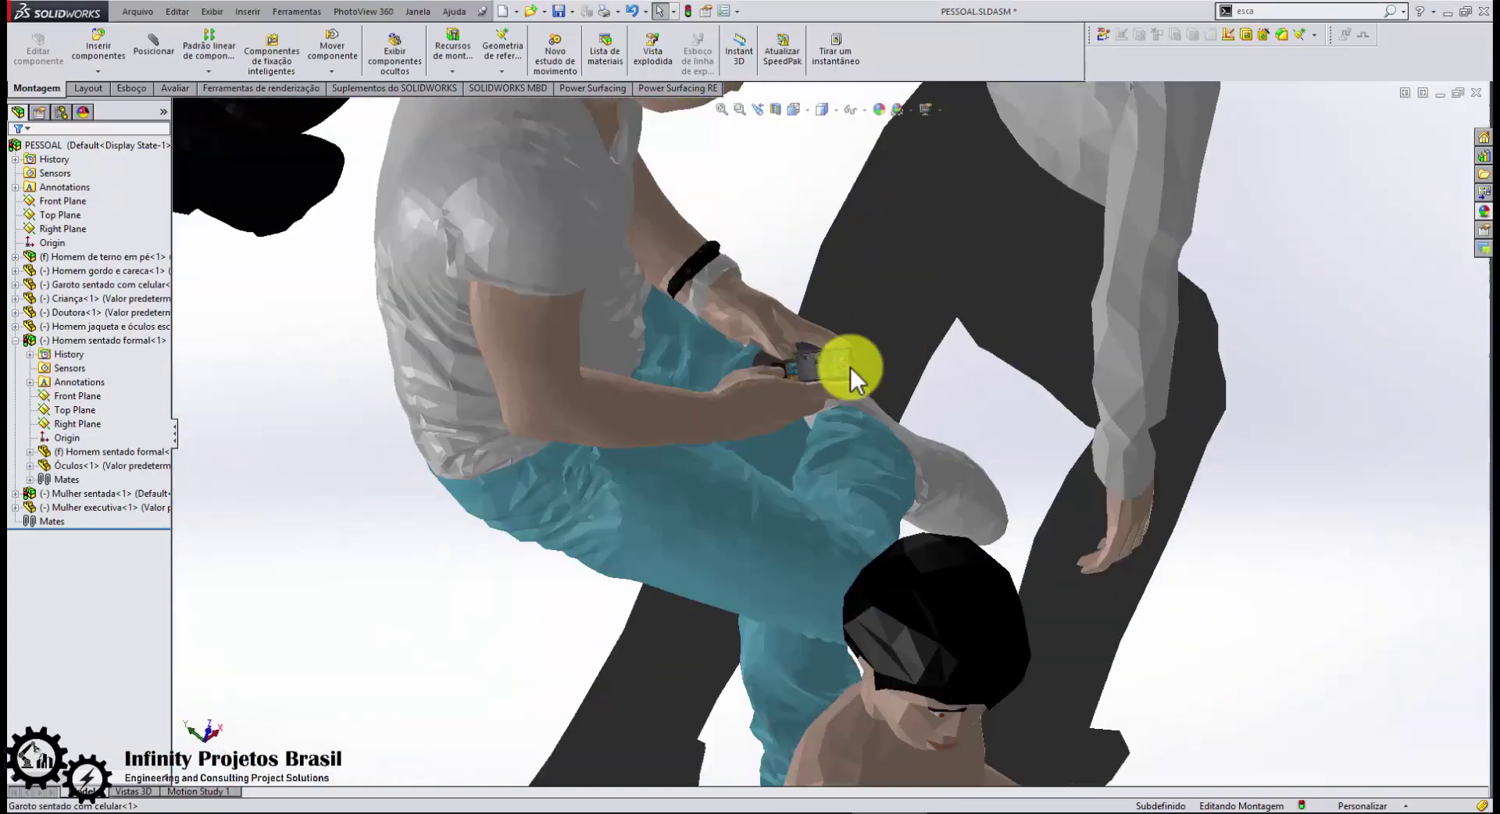
scroll(959, 457, "up", 5)
scroll(900, 275, "down", 3)
scroll(858, 325, "down", 3)
scroll(858, 325, "up", 6)
middle_click_drag(857, 325, 943, 537)
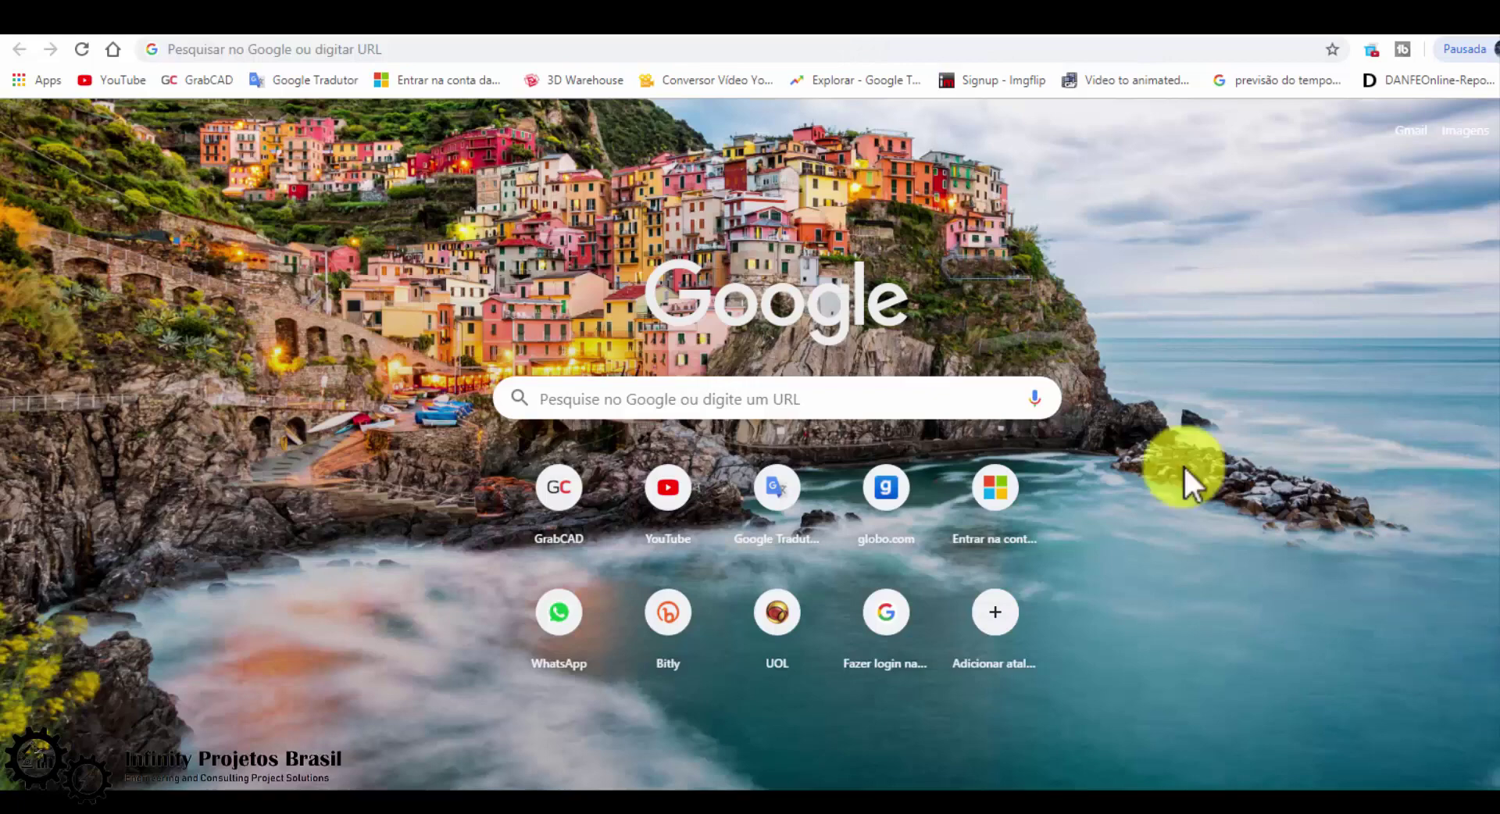
left_click(401, 48)
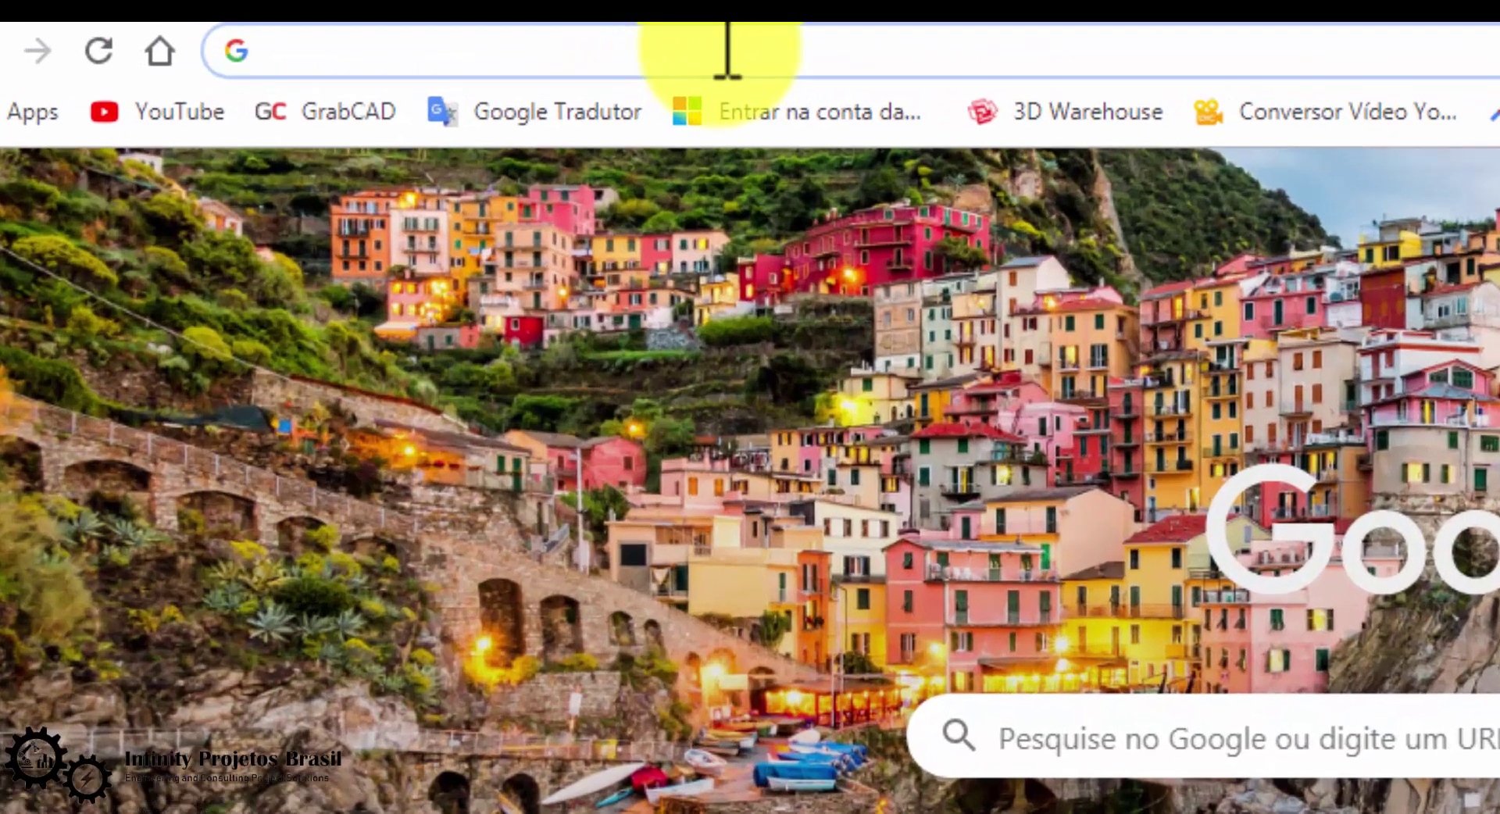
type("www.")
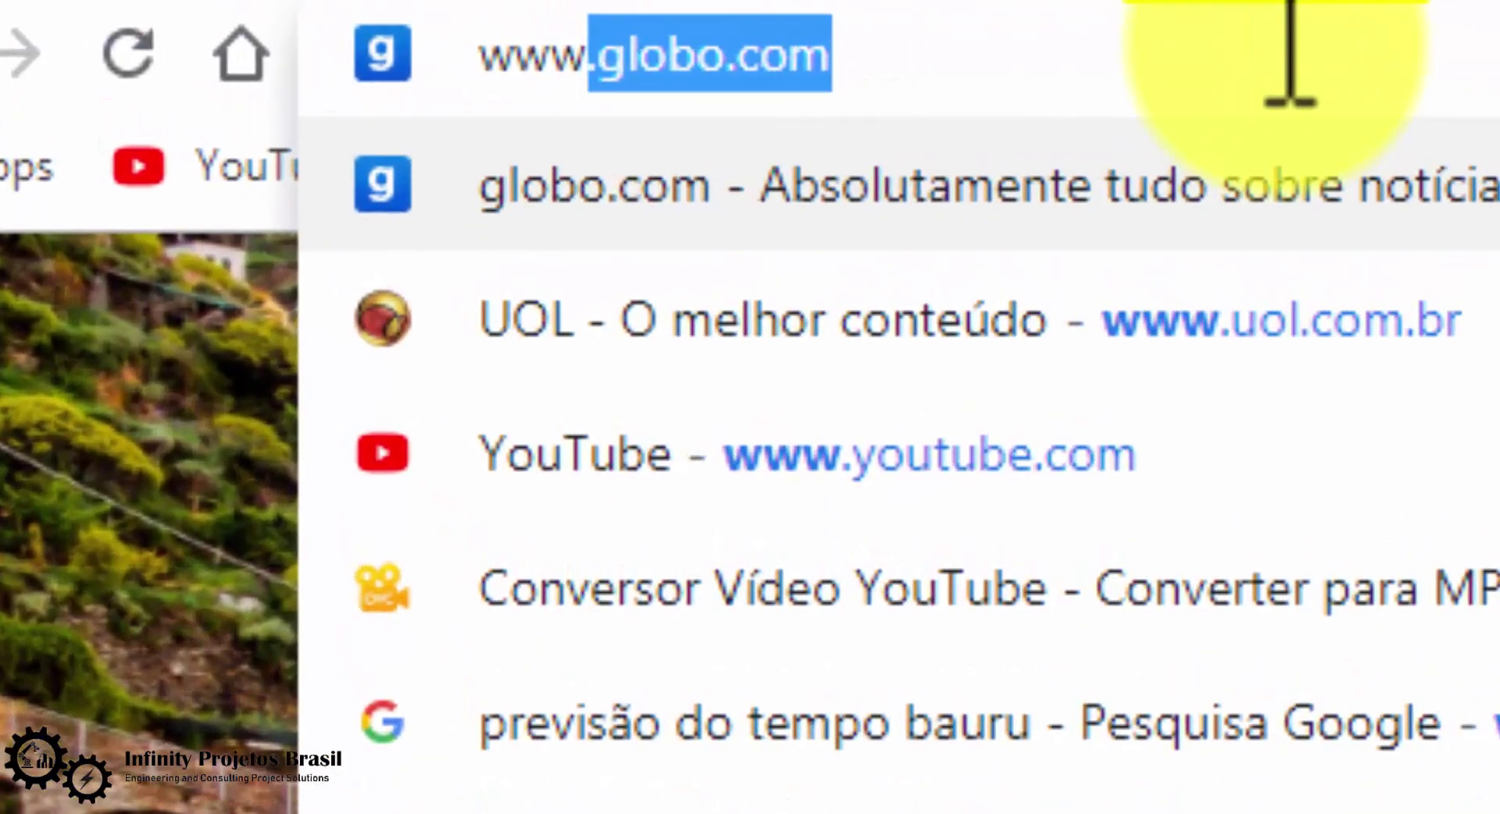
type("grab")
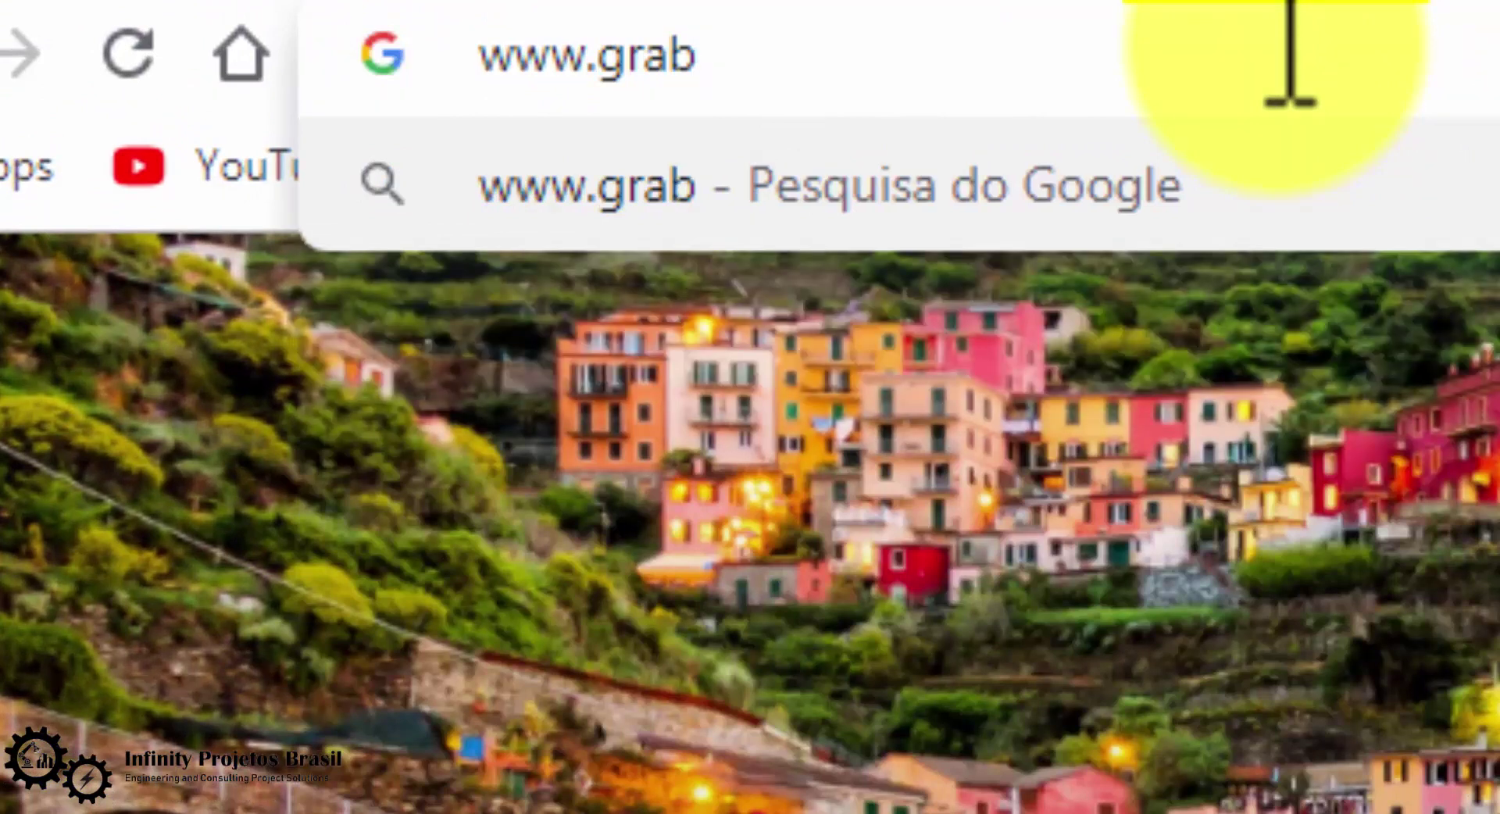
type("cad.ocm")
key("BackSpace")
key("BackSpace")
key("BackSpace")
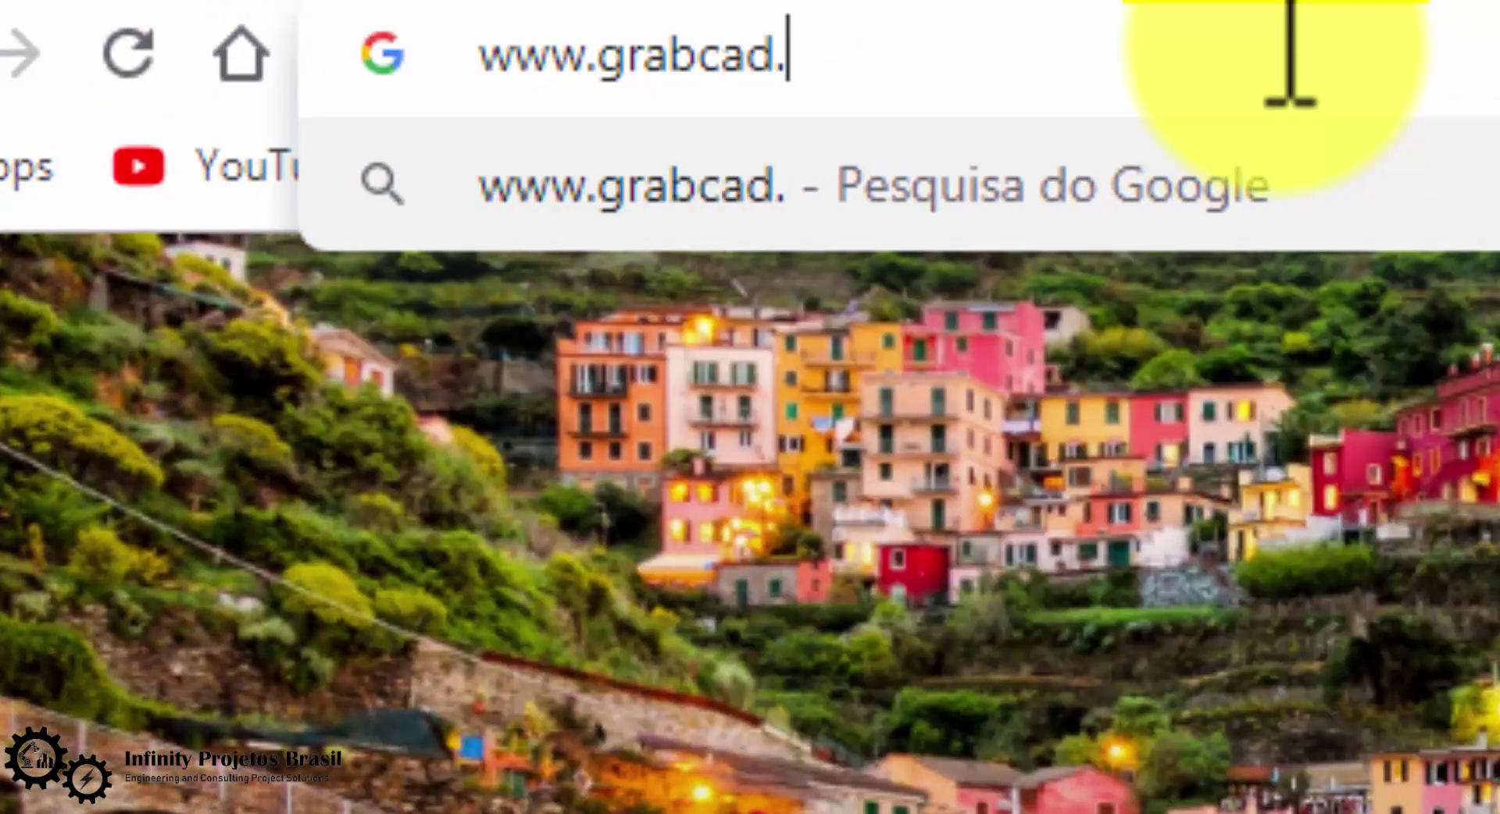
type("com")
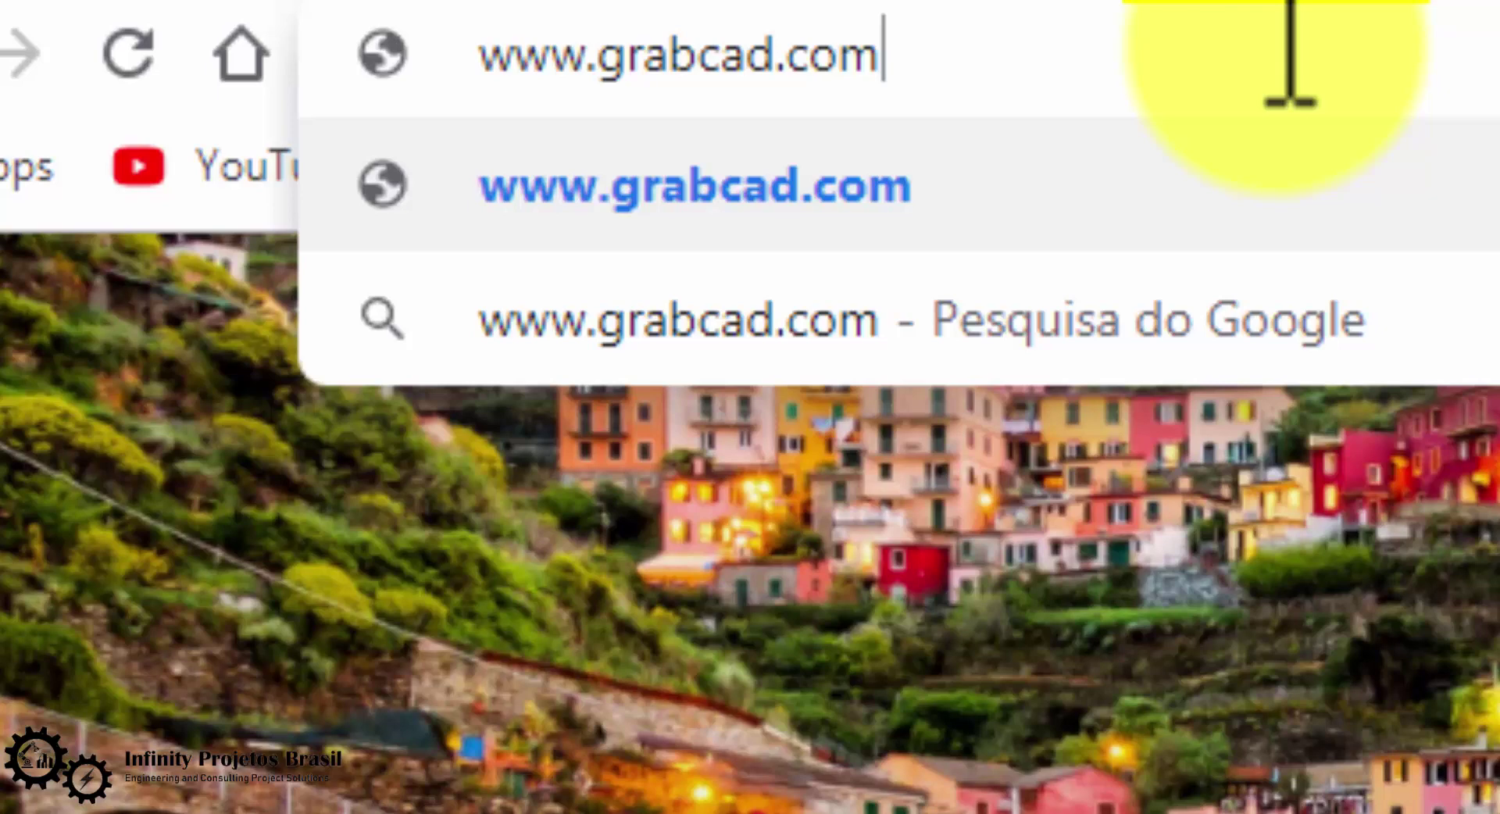
key("Return")
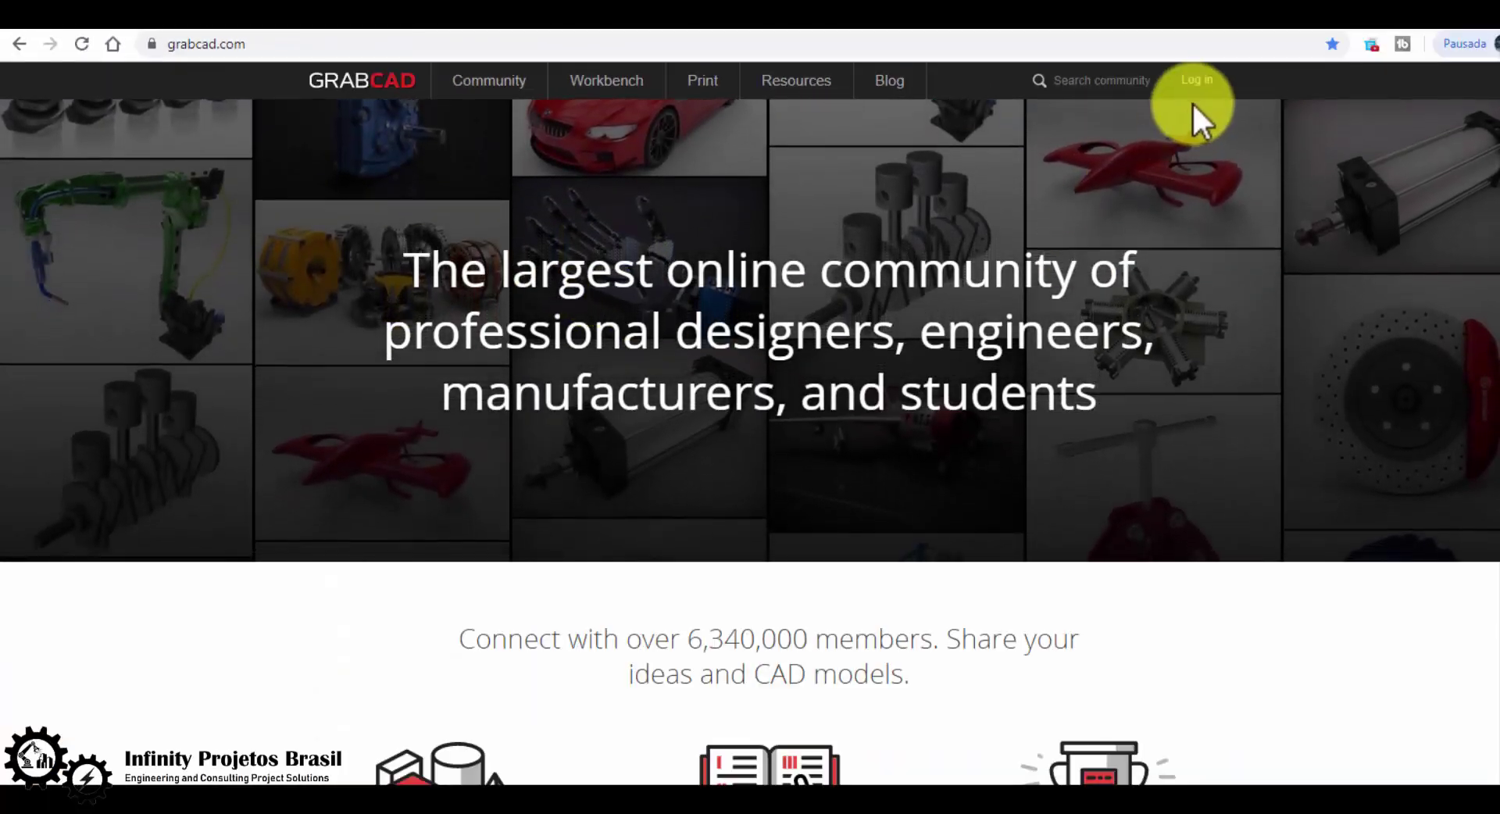
Sign in to GrabCAD and search the library for 'infinity projetos brasil'.
left_click(1199, 81)
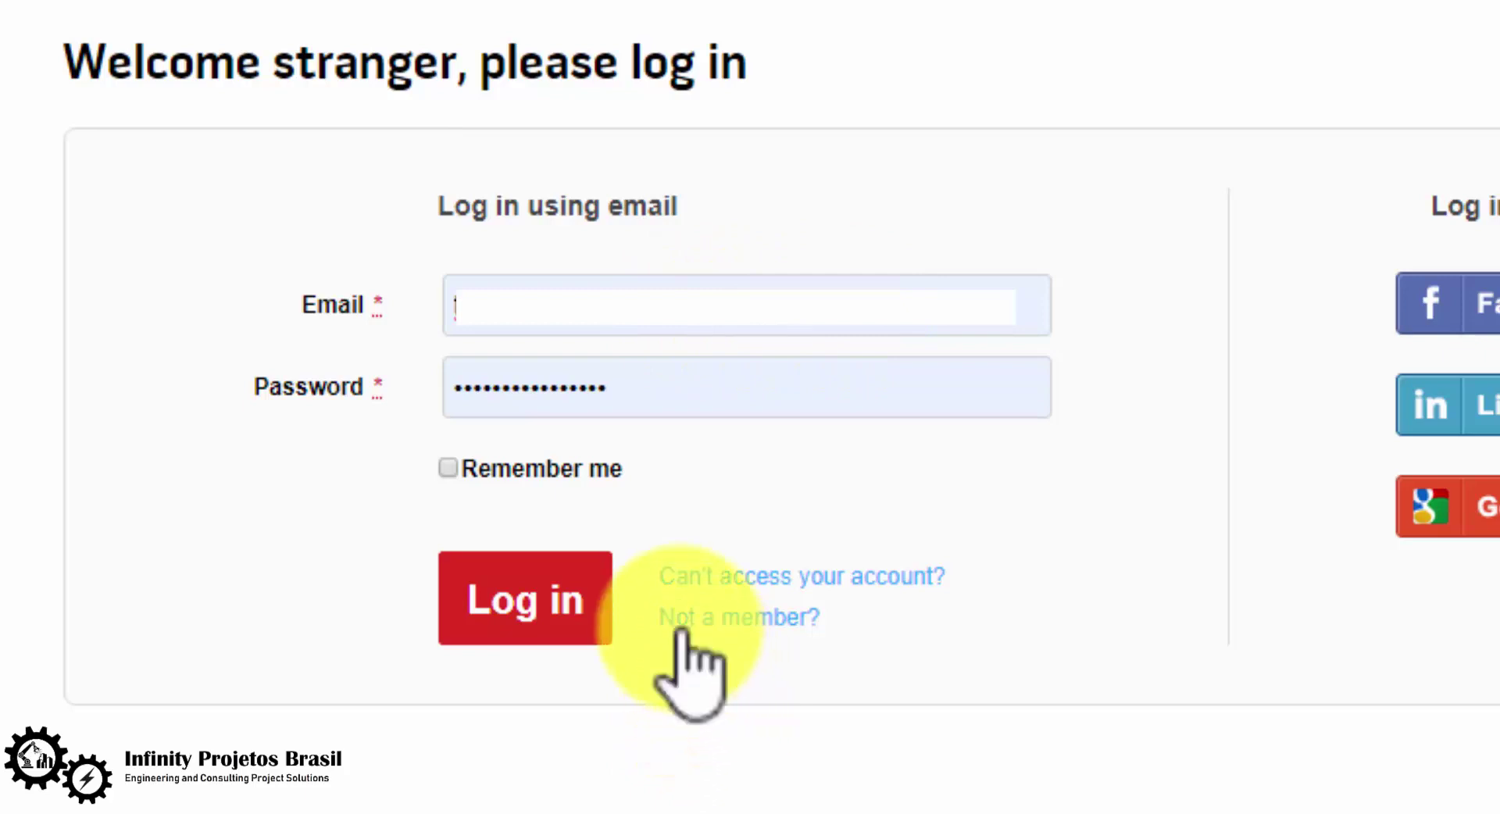
left_click(567, 574)
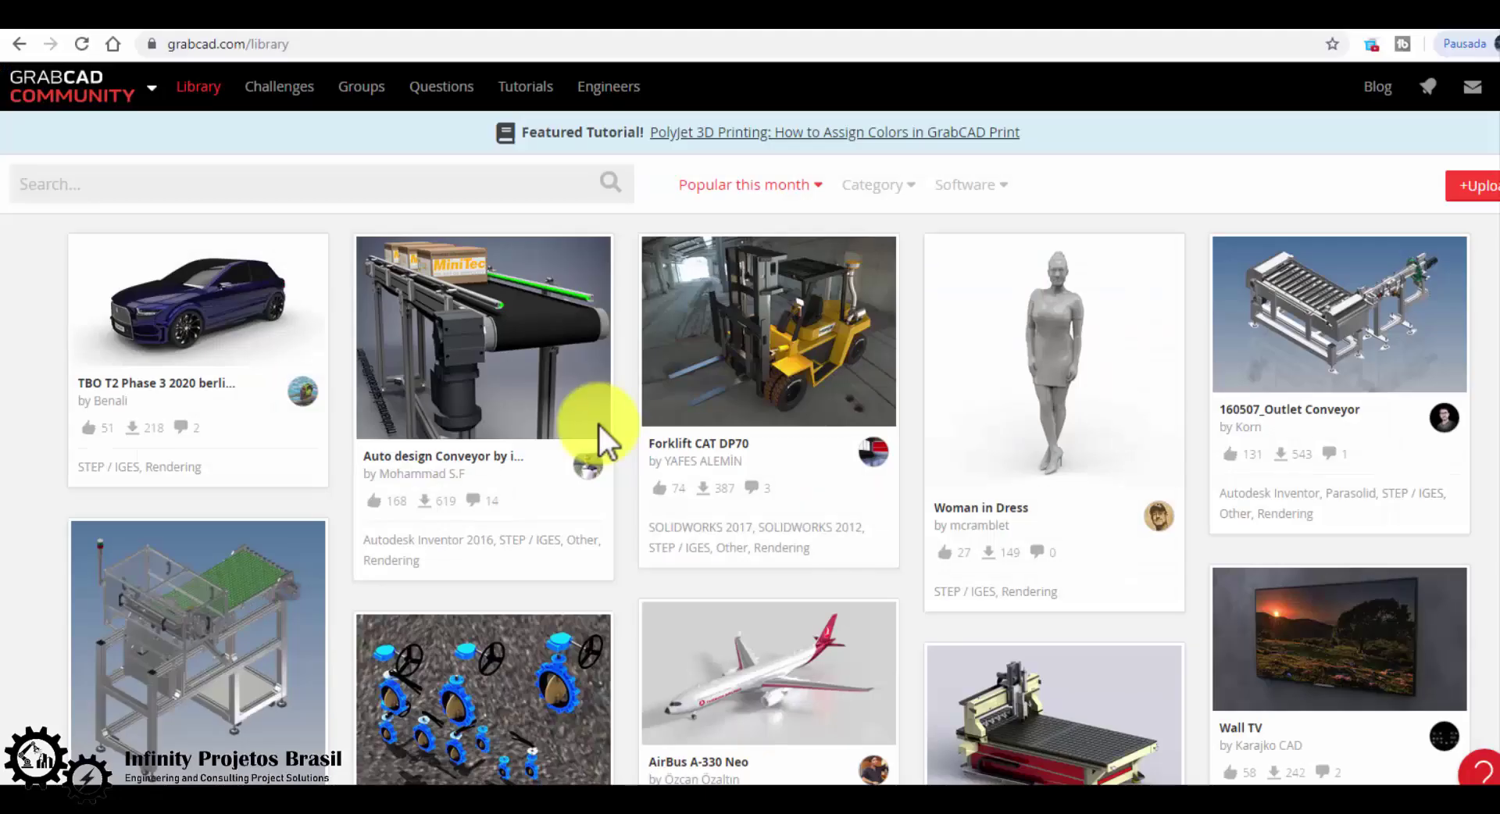
left_click(373, 186)
type("infinity projetos brasi")
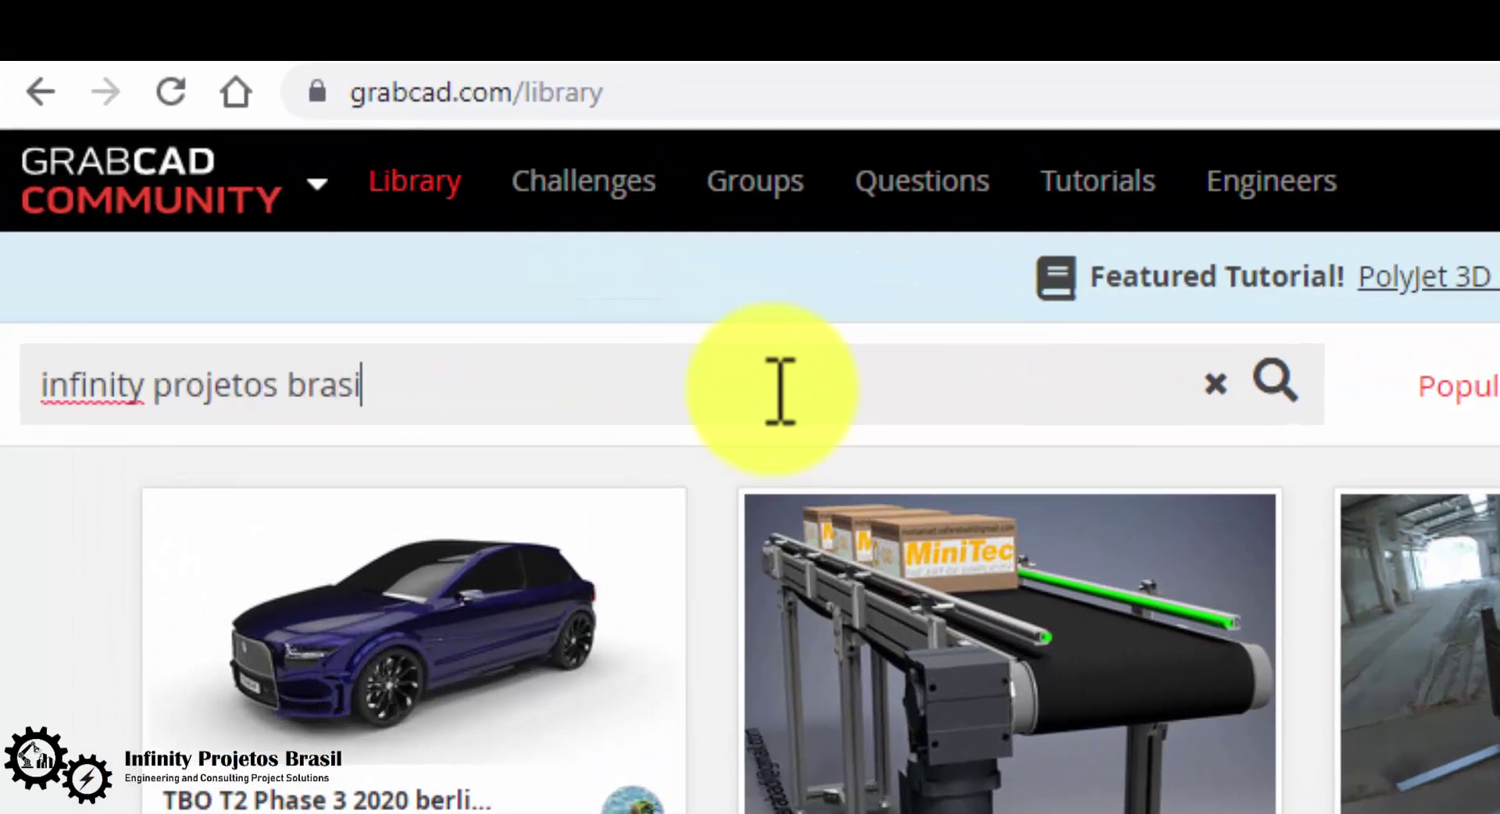
type("l")
key("Return")
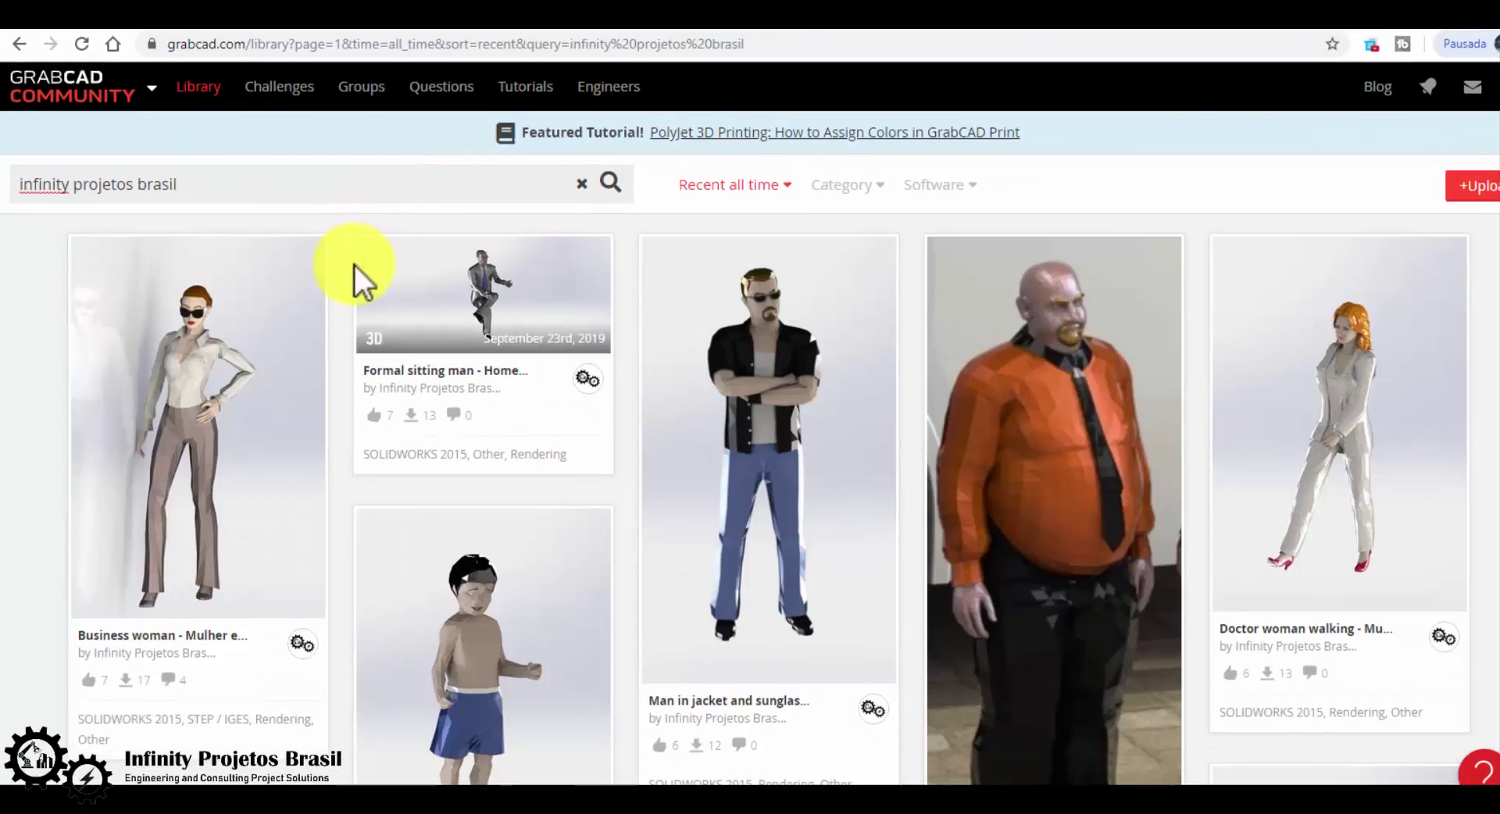
Scroll the search results and open the Printer 3D - impressora 3D model page.
scroll(367, 281, "down", 3)
scroll(663, 438, "down", 3)
scroll(621, 450, "down", 2)
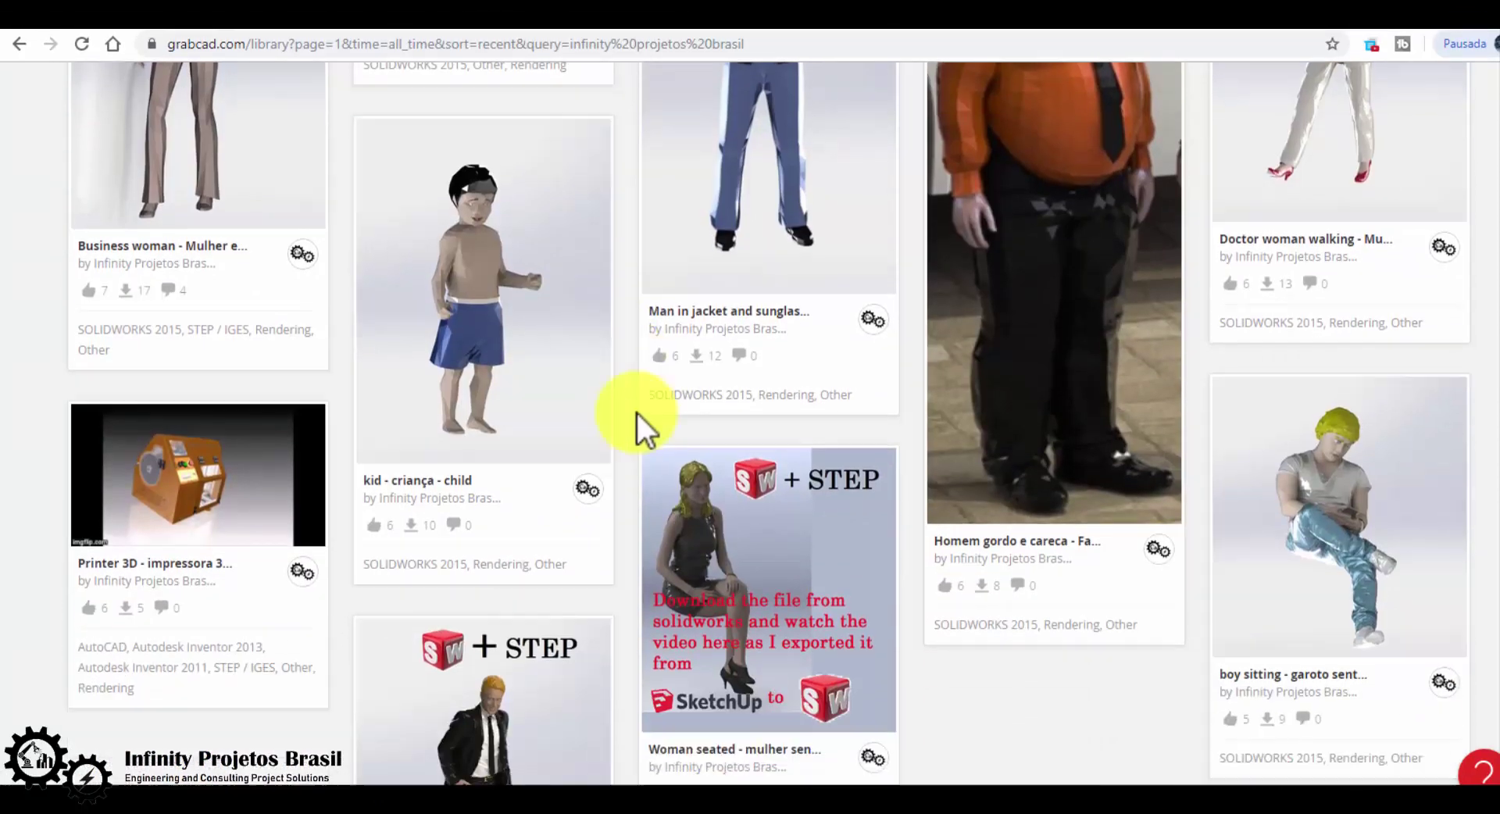
scroll(637, 414, "down", 2)
scroll(625, 390, "down", 1)
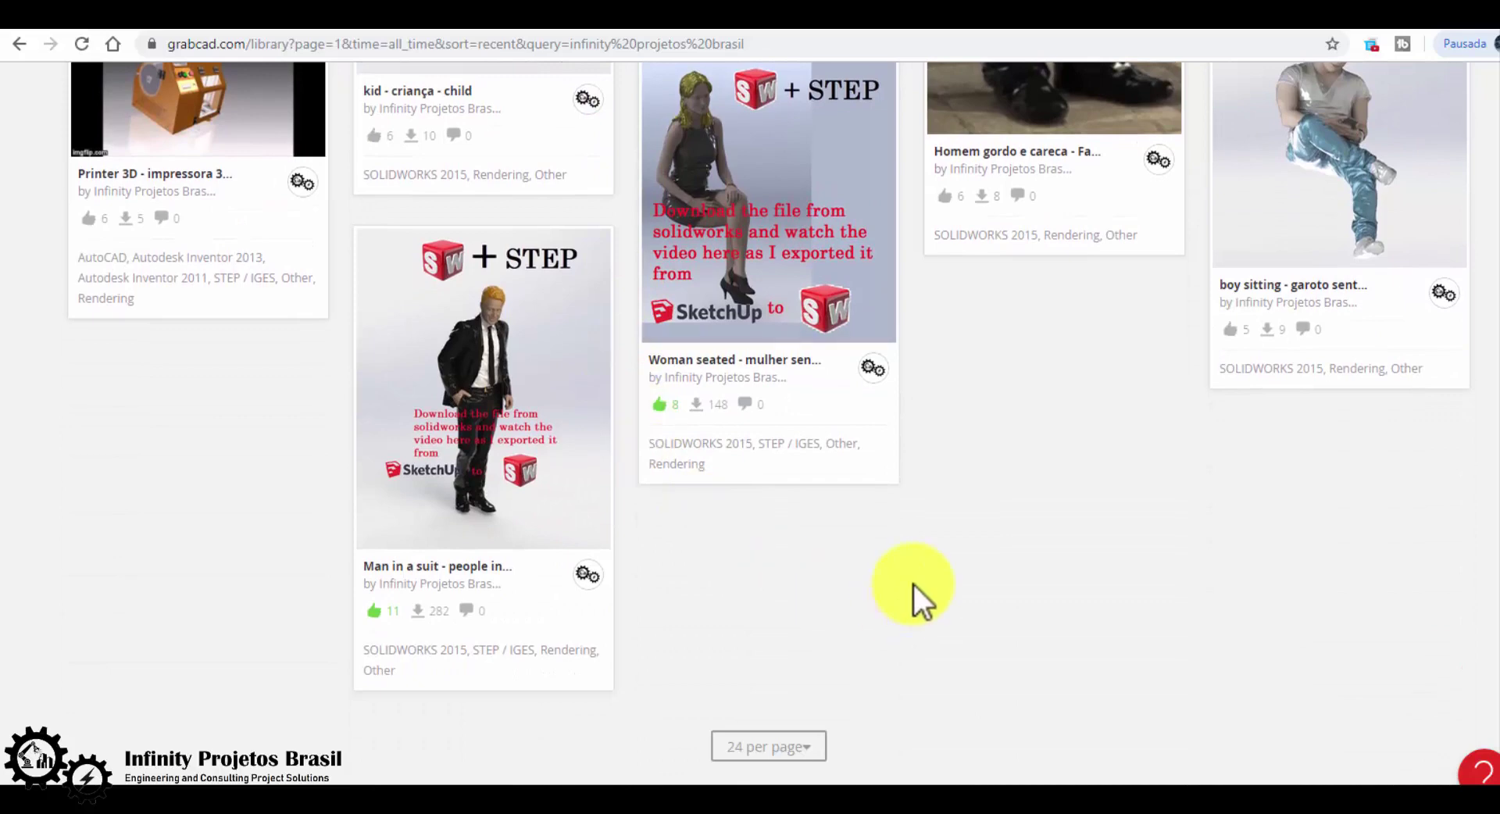
scroll(906, 579, "up", 1)
scroll(902, 574, "up", 2)
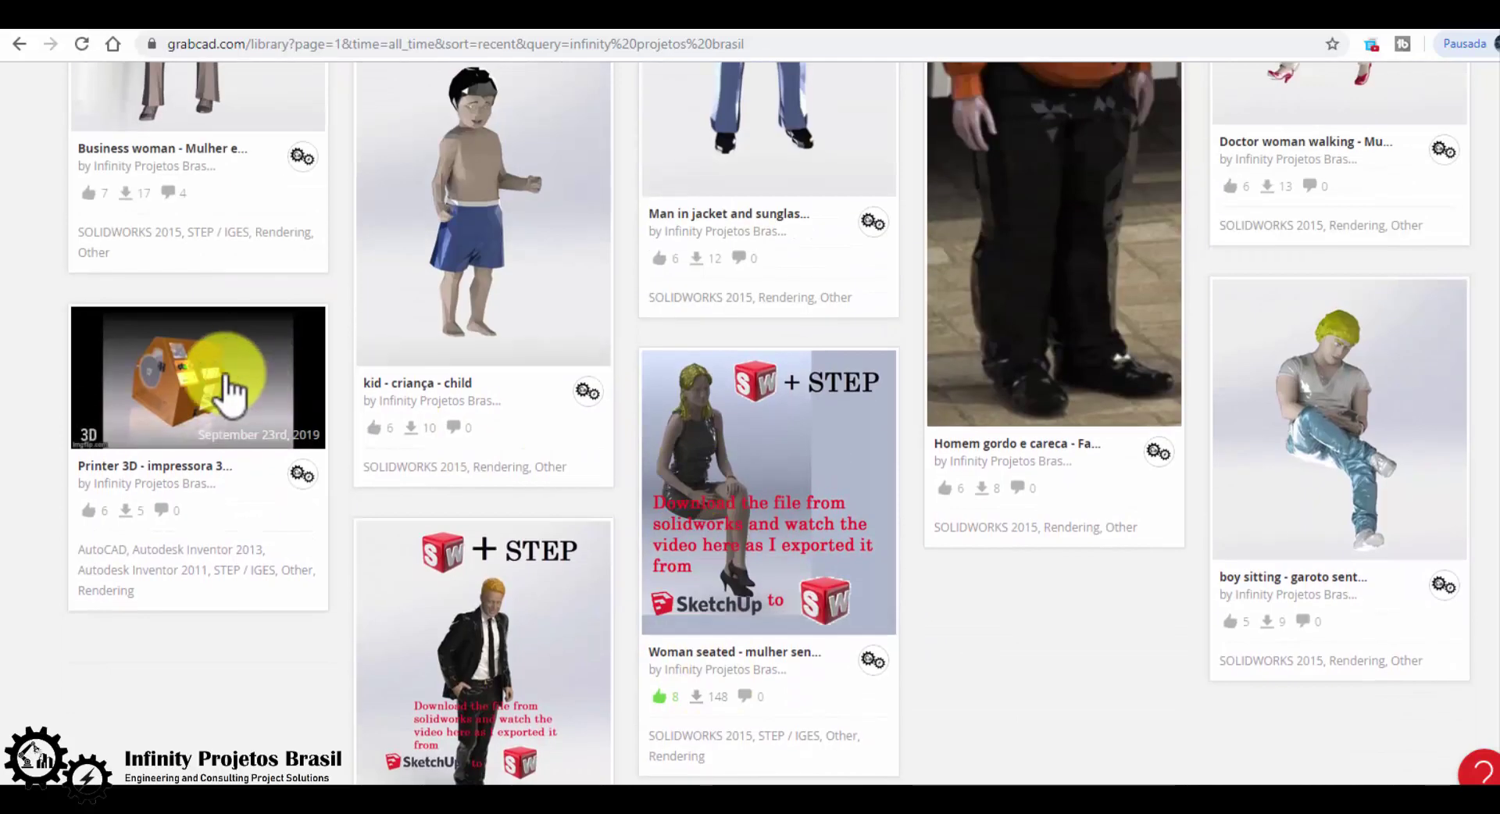
left_click(327, 344)
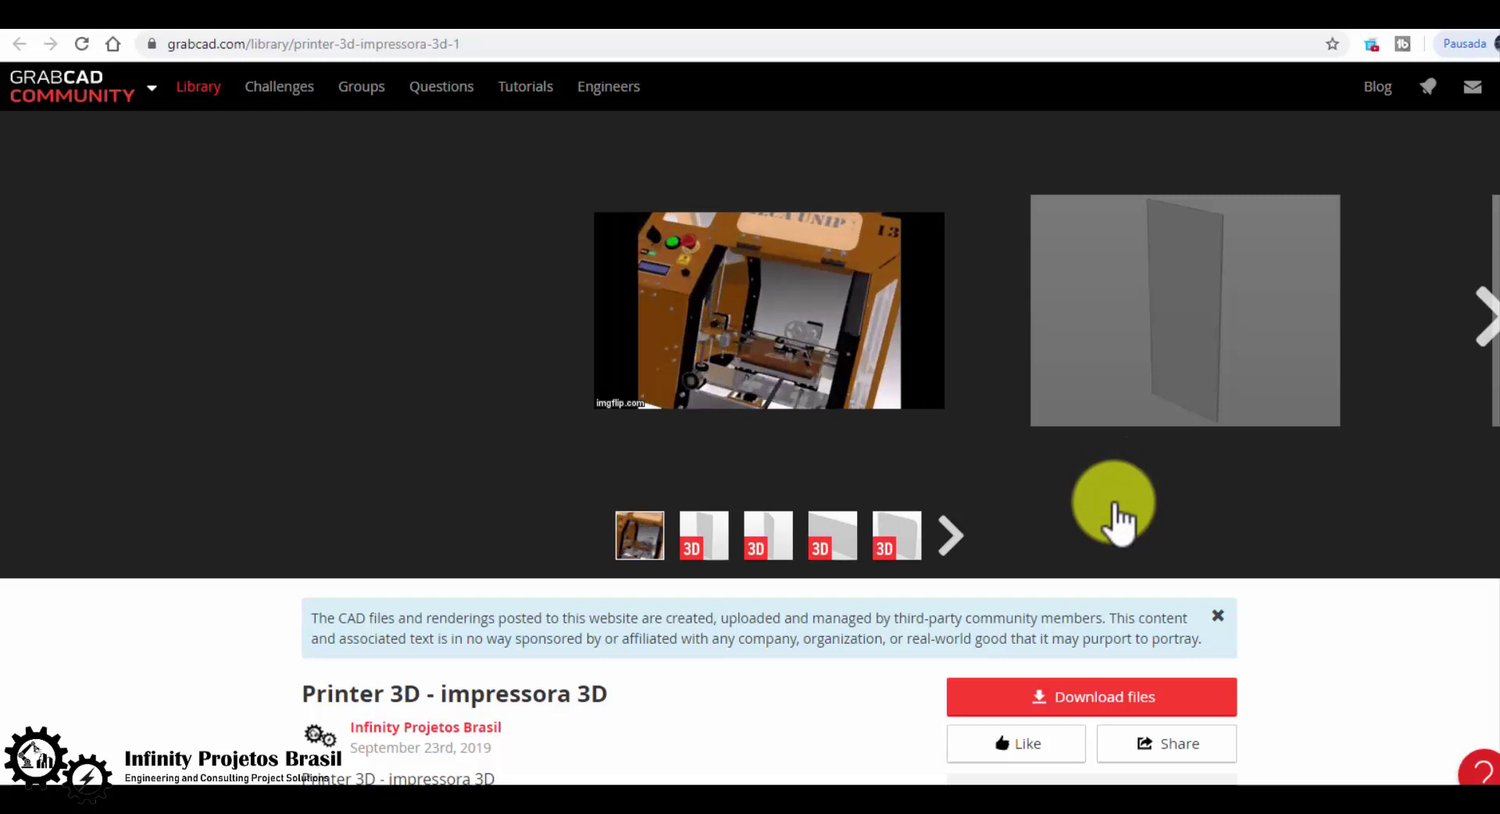
Like the Printer 3D - impressora 3D model and scroll down to the author's other models.
scroll(1115, 515, "down", 1)
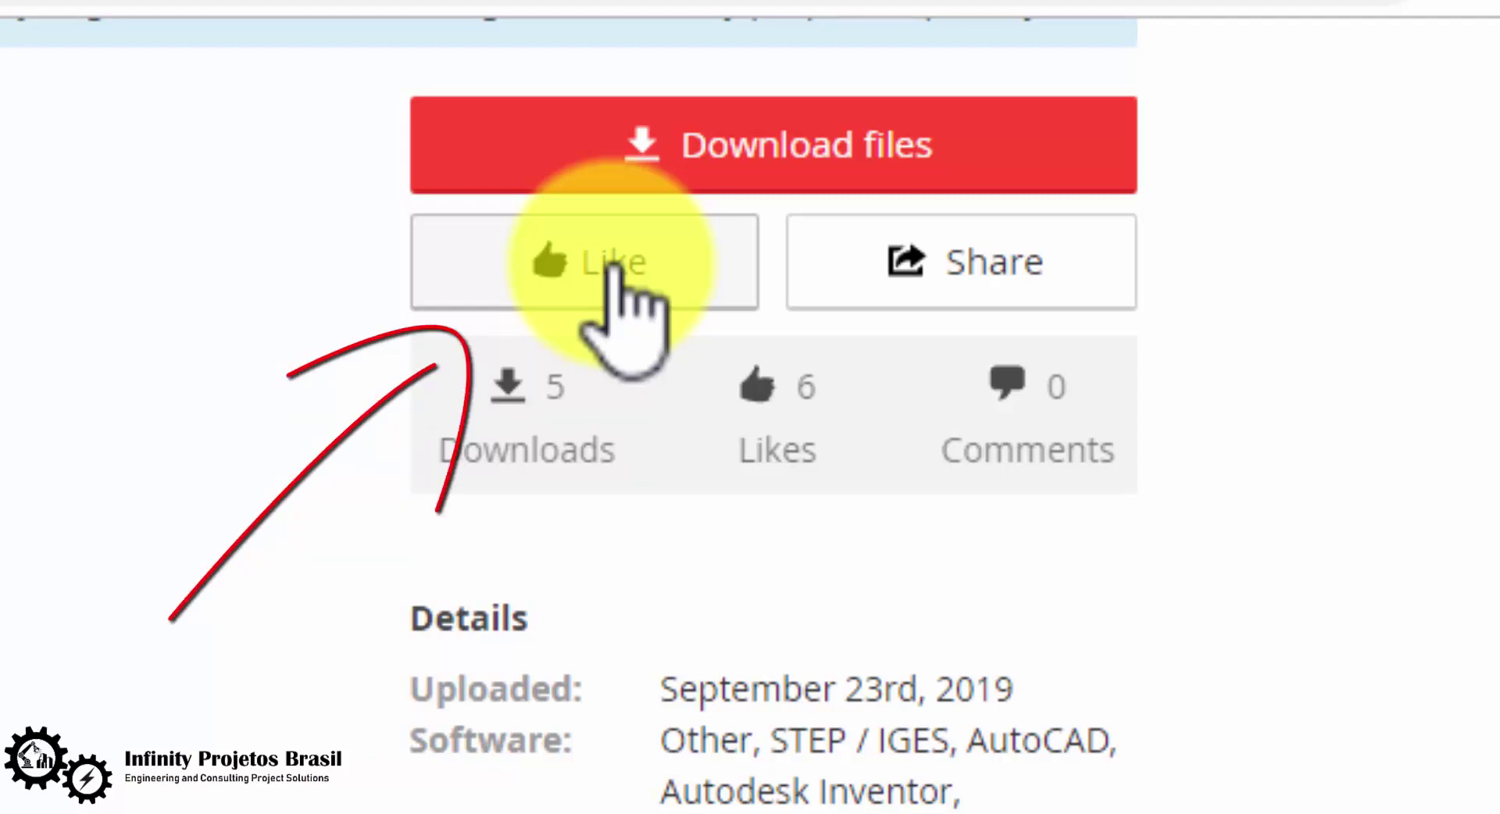
left_click(612, 261)
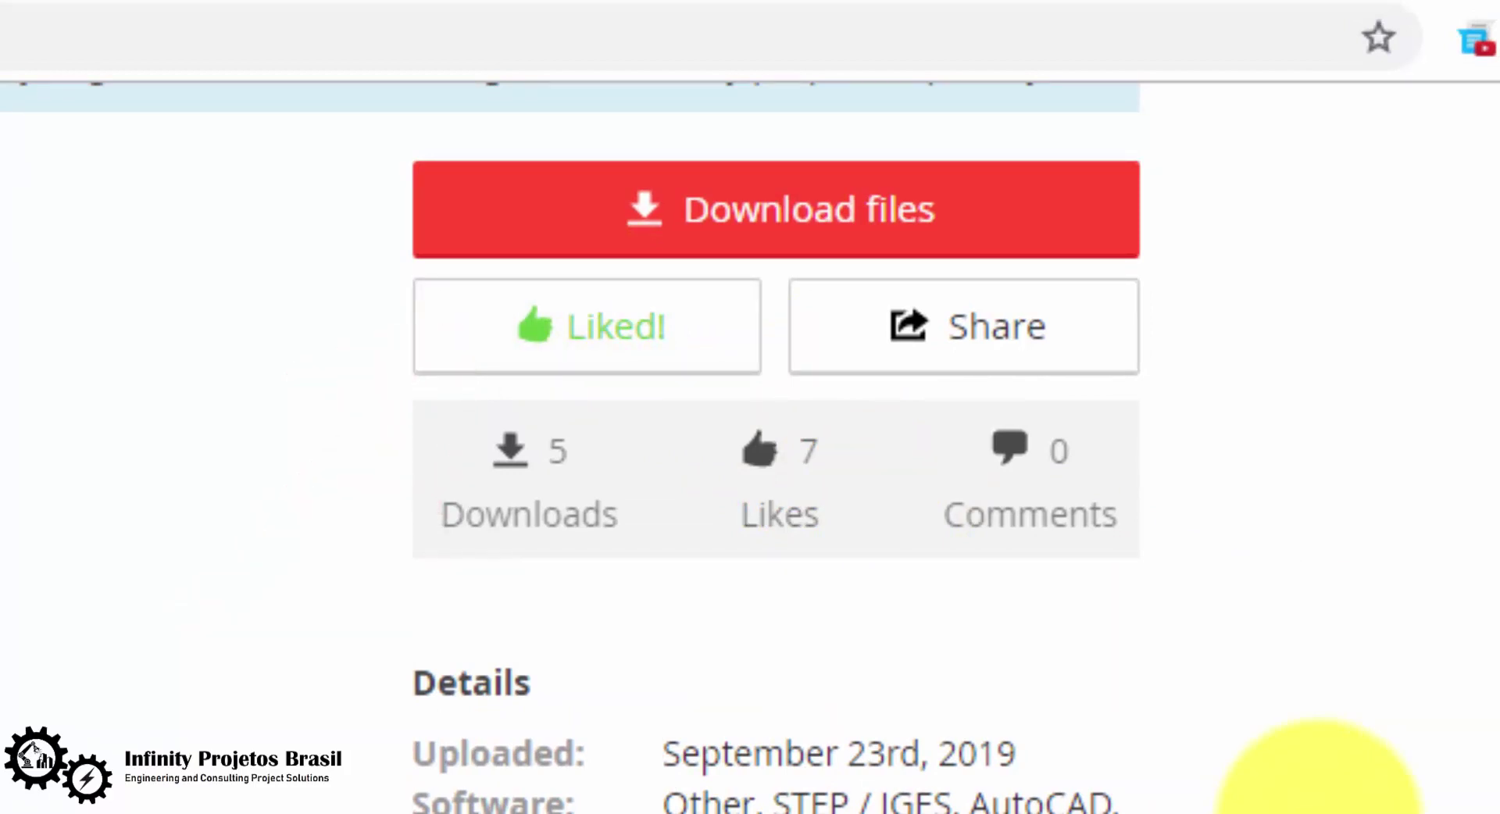
scroll(1299, 368, "down", 1)
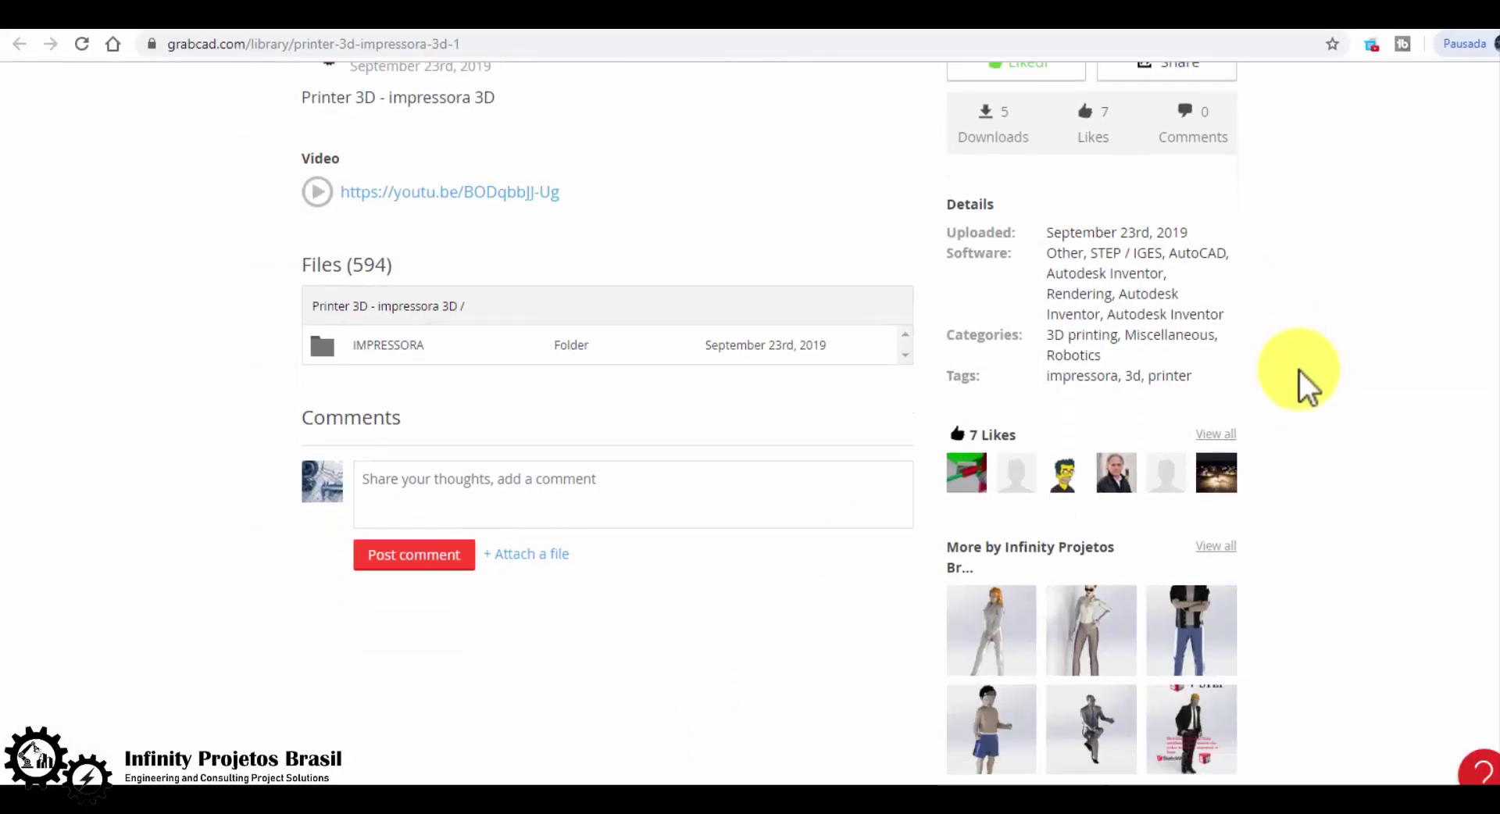
scroll(1300, 373, "down", 1)
scroll(1309, 404, "down", 1)
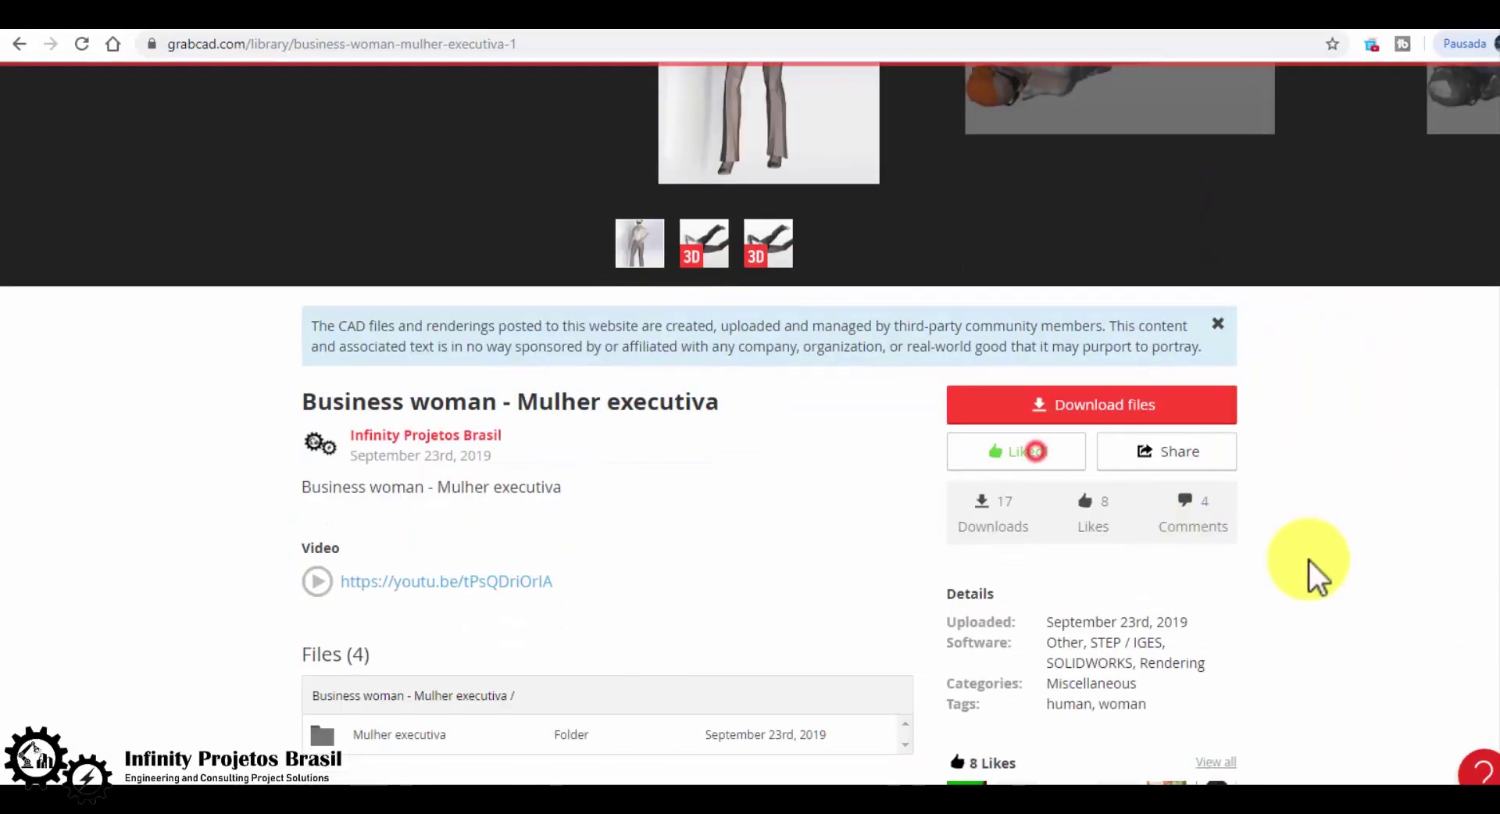
View all models by Infinity Projetos Brasil and open the author's profile.
scroll(1166, 336, "down", 2)
scroll(1301, 563, "down", 2)
left_click(1224, 491)
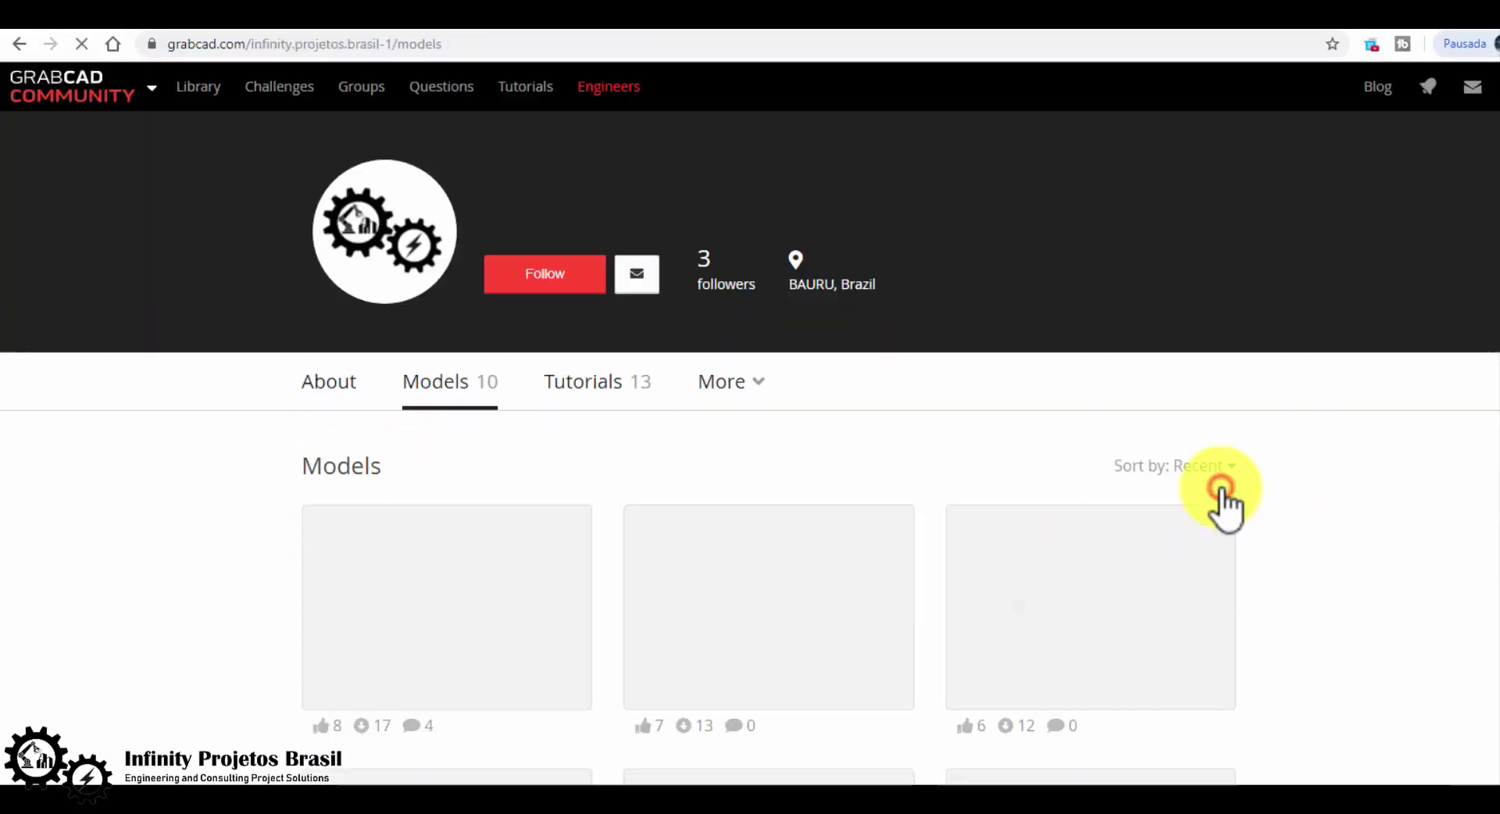
scroll(1301, 565, "down", 10)
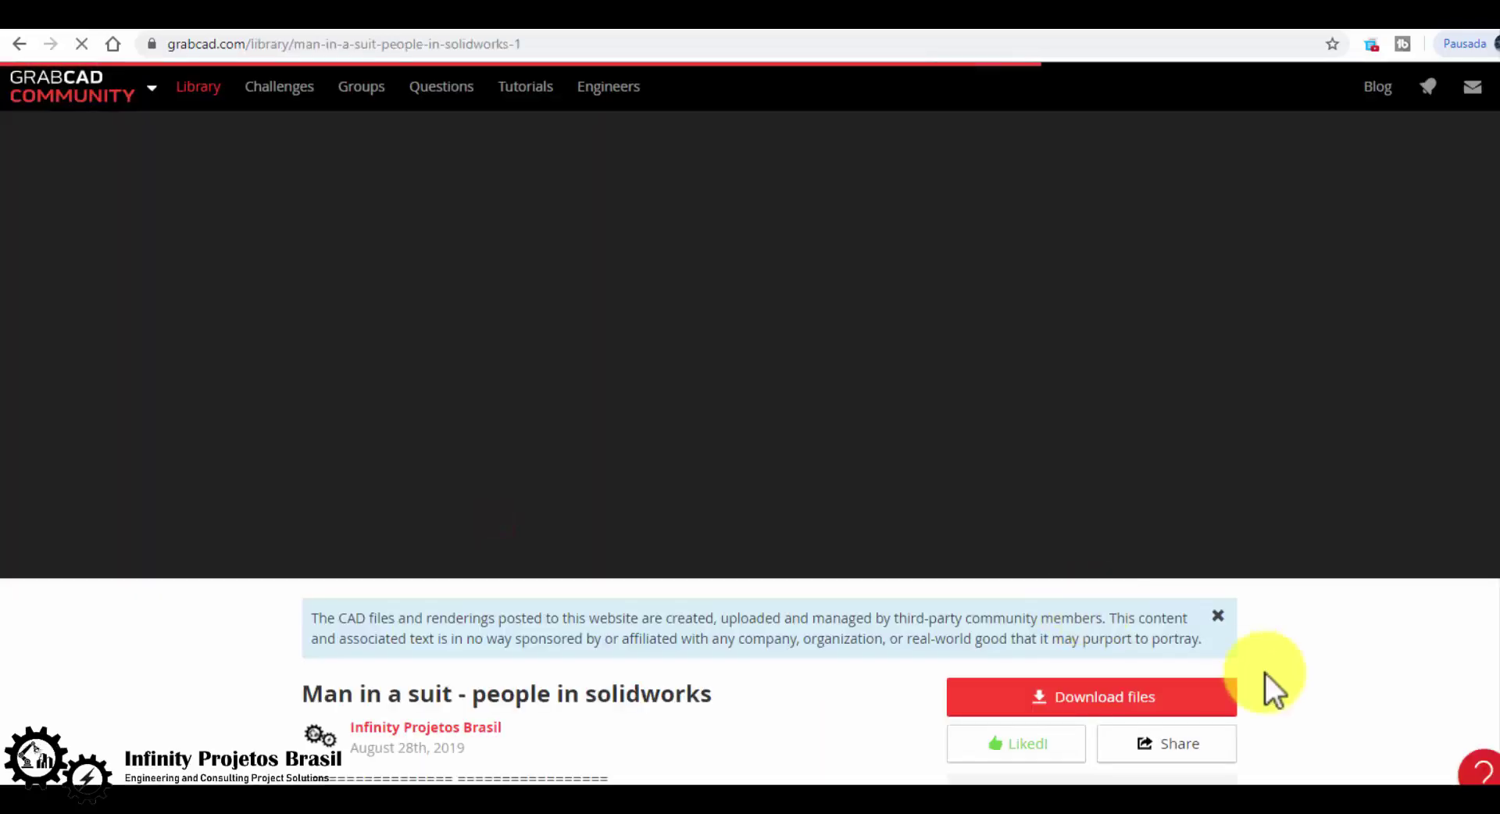
scroll(1250, 625, "down", 3)
scroll(1286, 614, "down", 5)
Open the author's 3D printer animation tutorial and play its Step 1 video.
scroll(1292, 616, "down", 3)
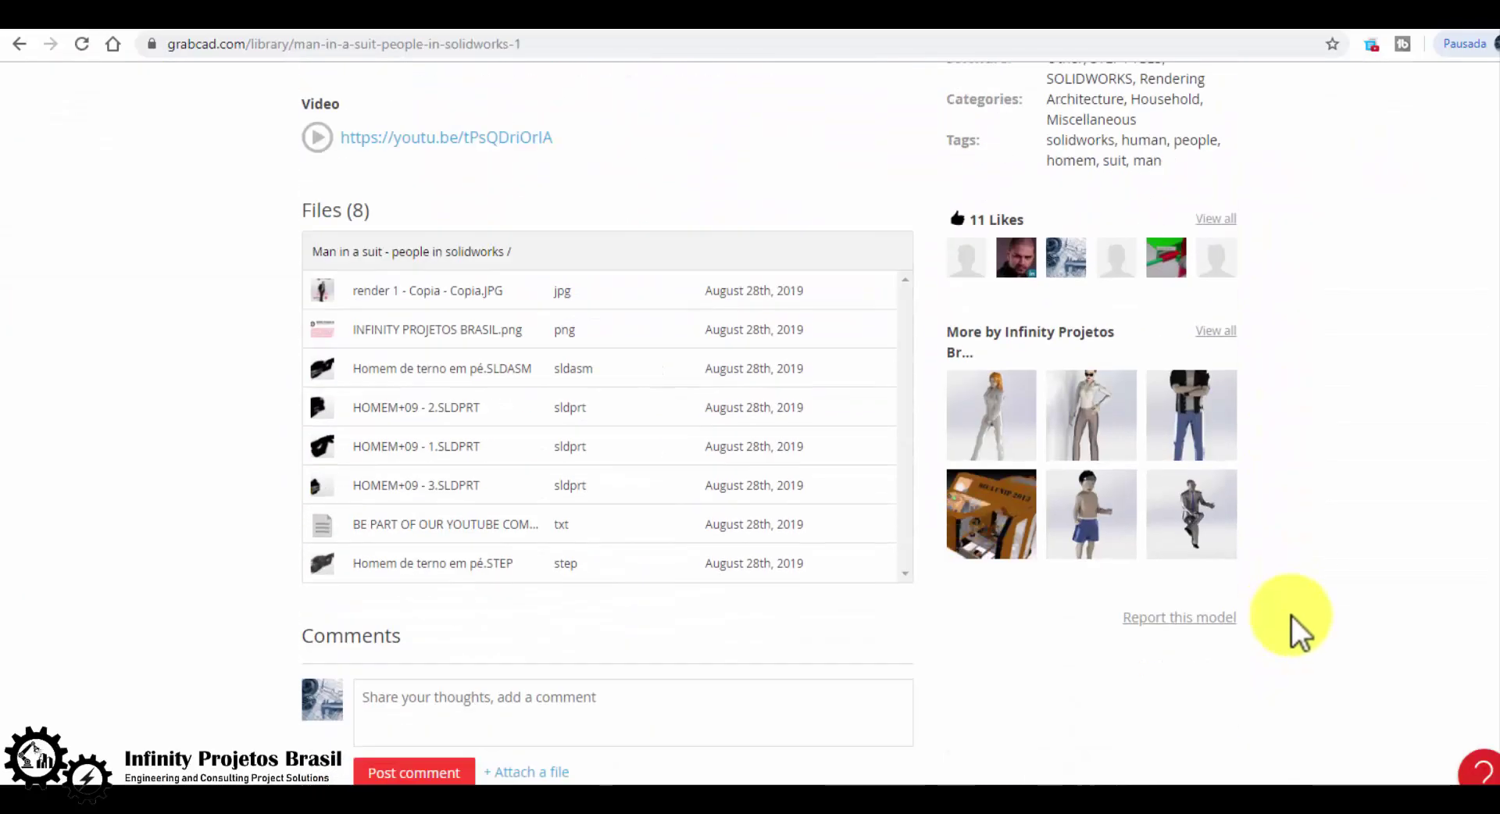
scroll(1294, 616, "up", 5)
scroll(1094, 469, "up", 4)
left_click(447, 733)
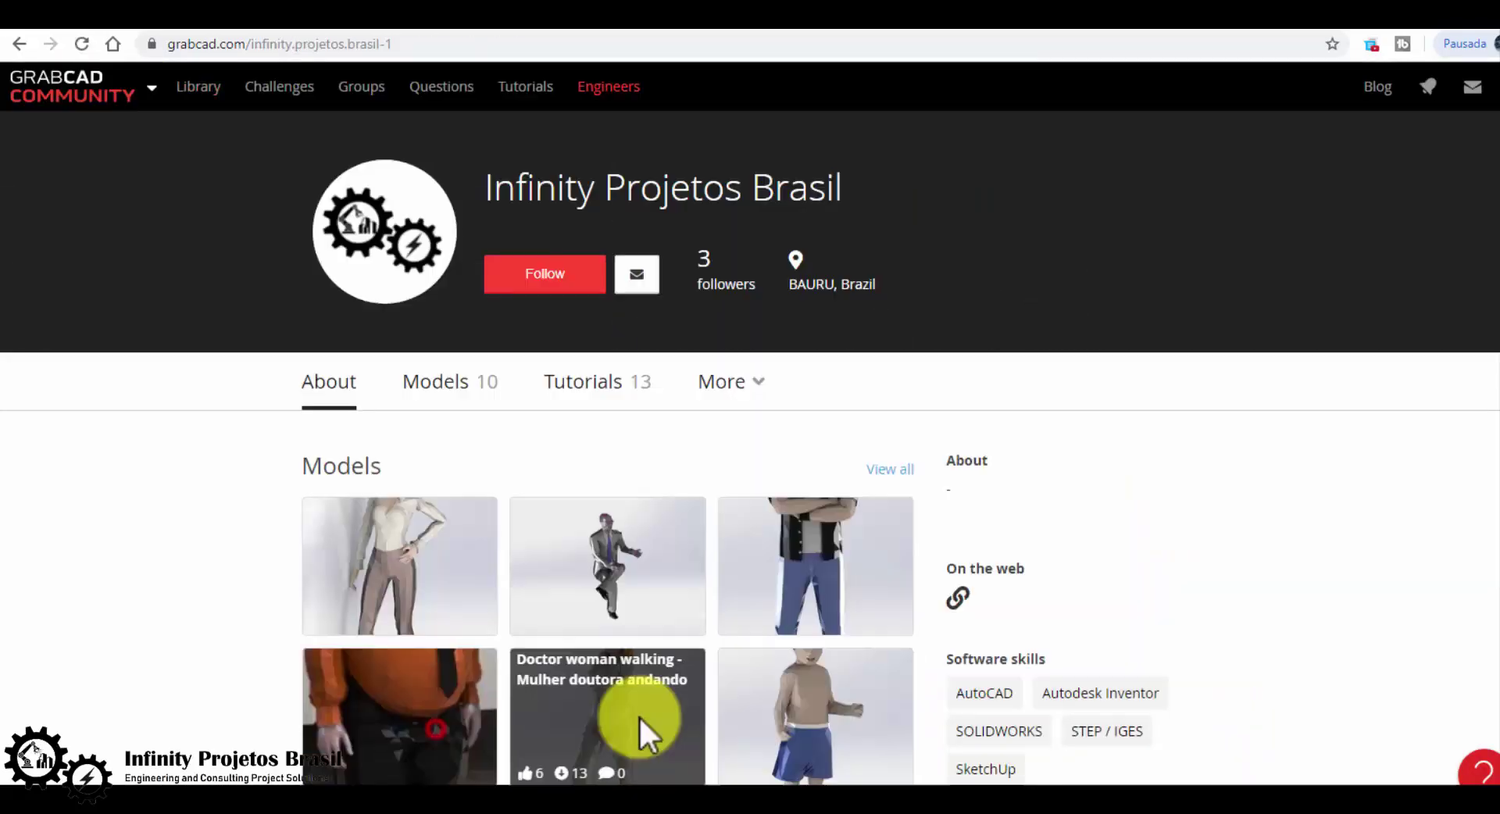
scroll(502, 324, "down", 1)
scroll(877, 669, "down", 6)
scroll(1250, 660, "up", 4)
scroll(1254, 664, "up", 3)
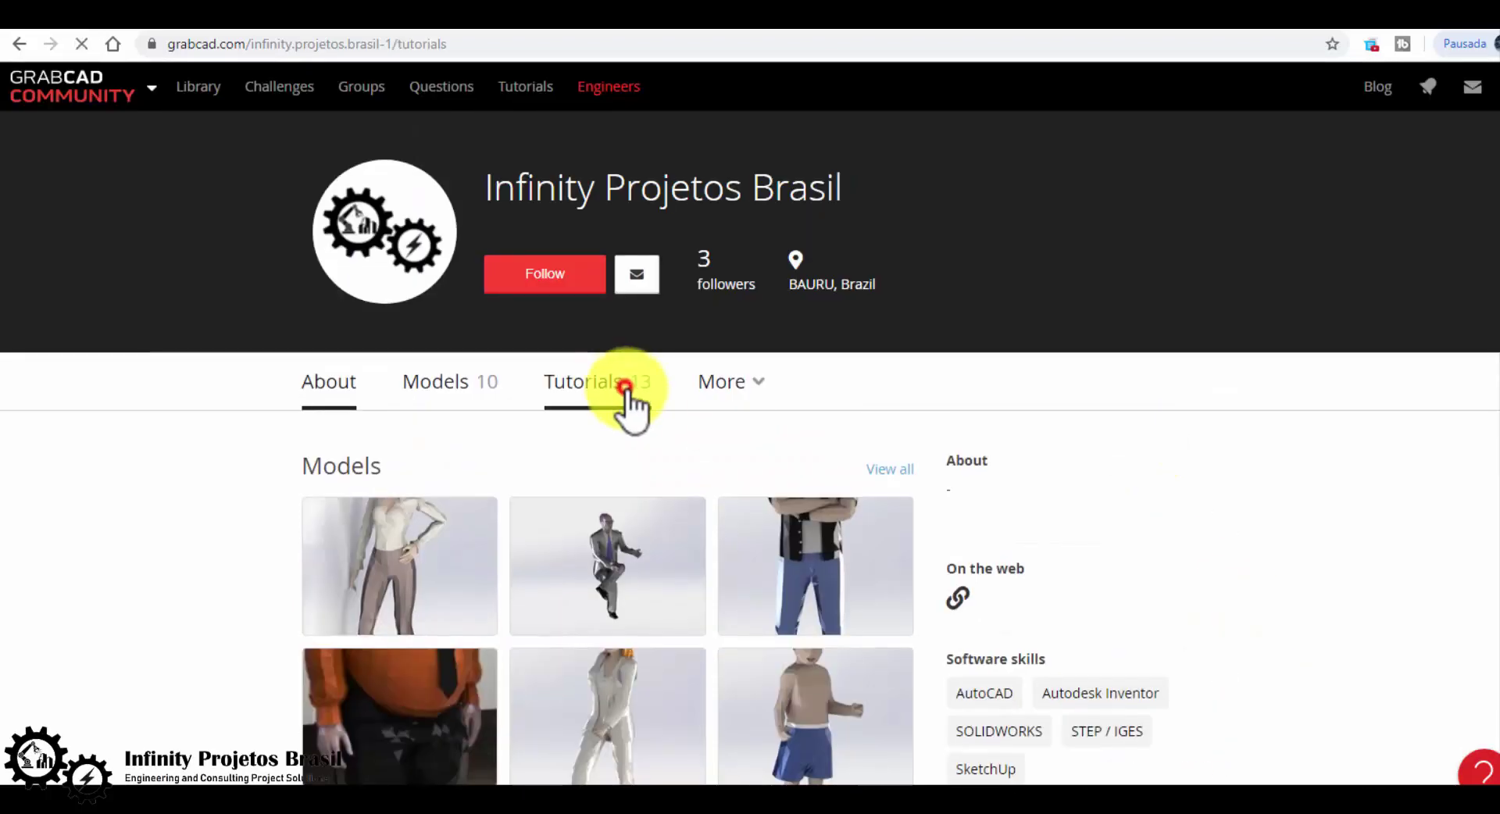
left_click(624, 391)
scroll(891, 578, "down", 4)
left_click(519, 525)
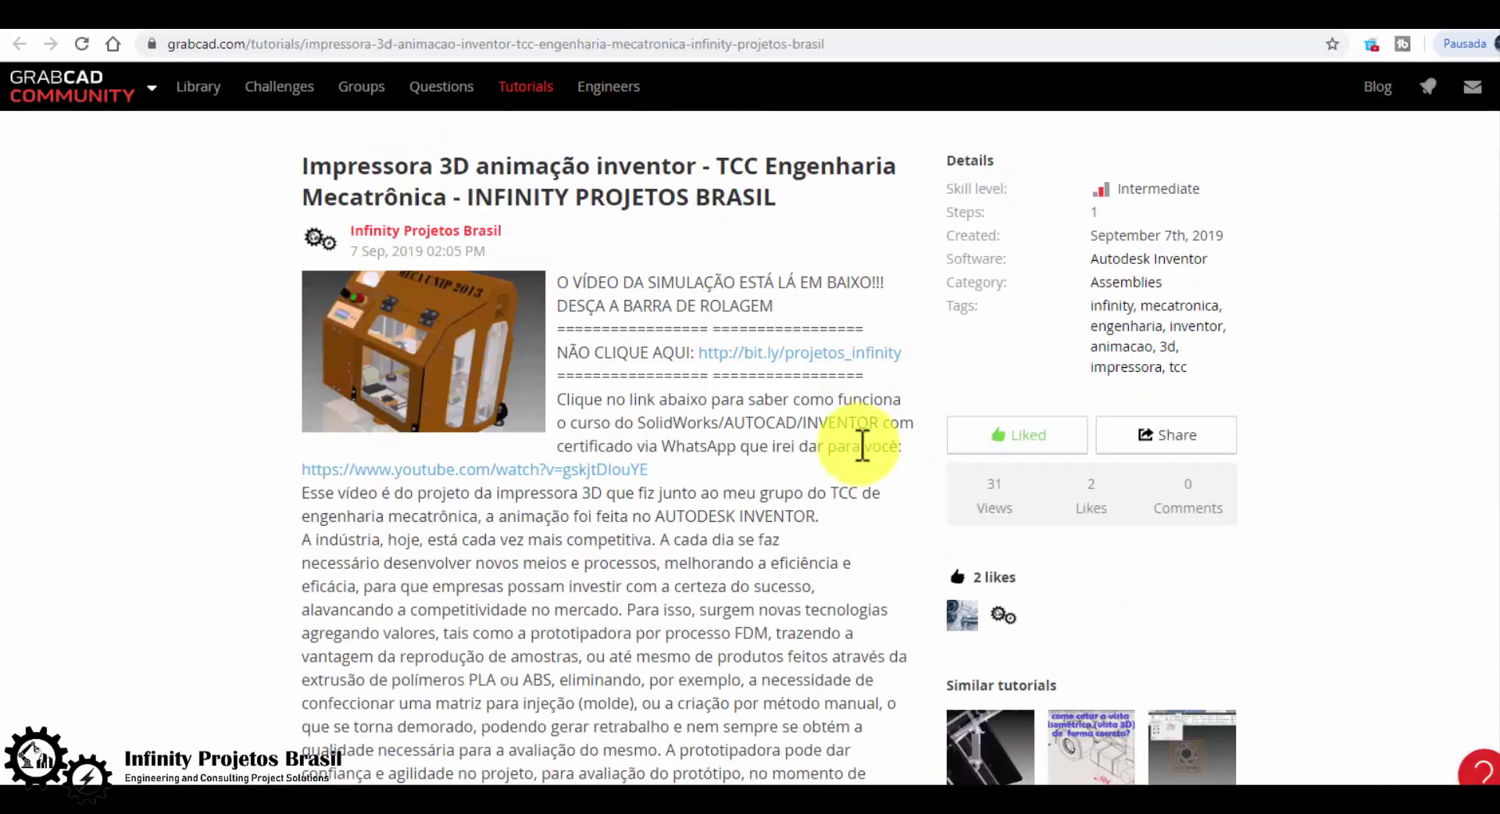
scroll(781, 449, "down", 5)
scroll(703, 437, "down", 5)
scroll(664, 368, "down", 1)
scroll(631, 300, "up", 1)
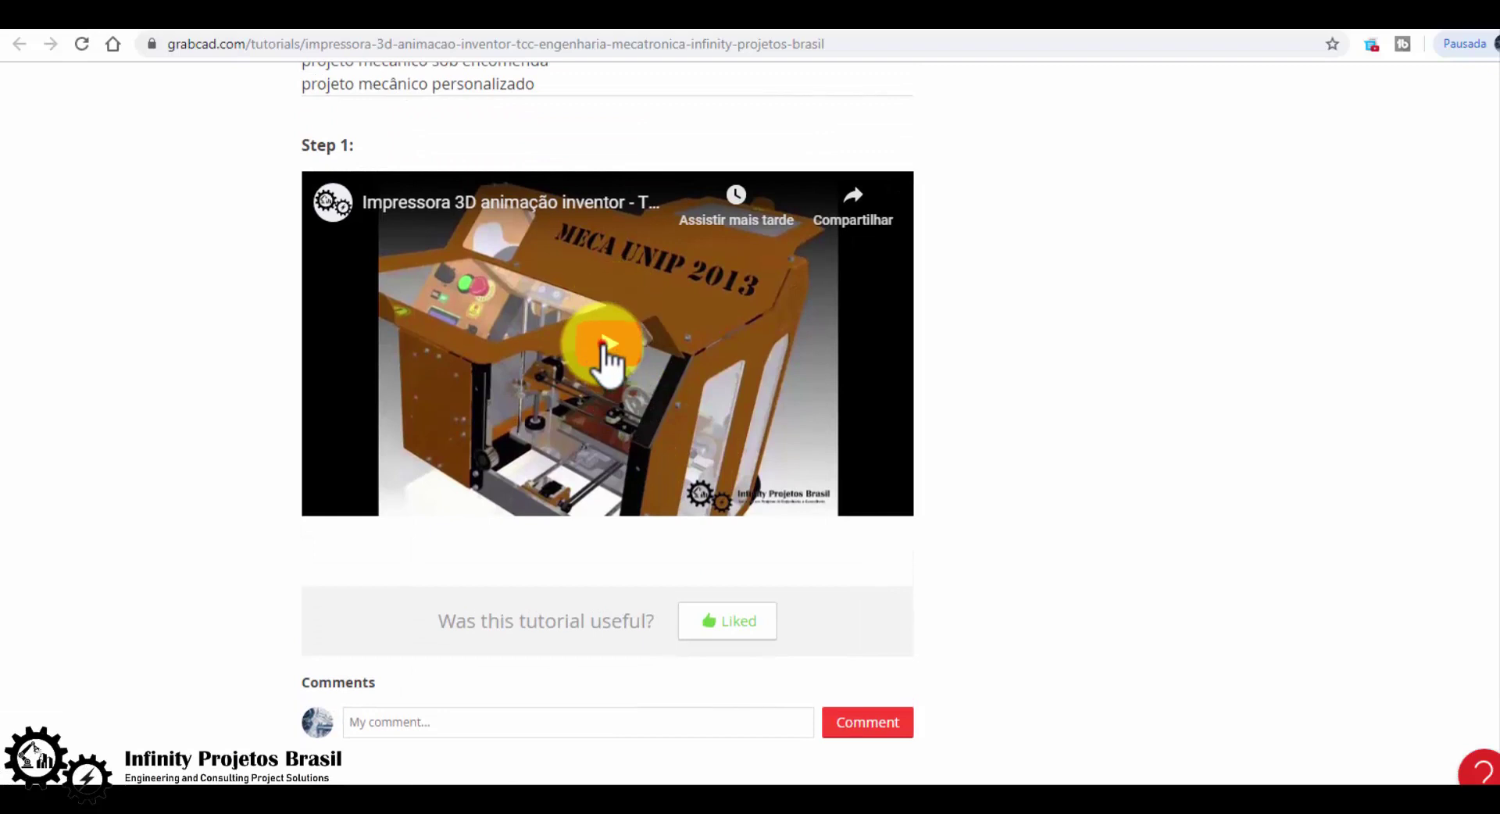
left_click(602, 338)
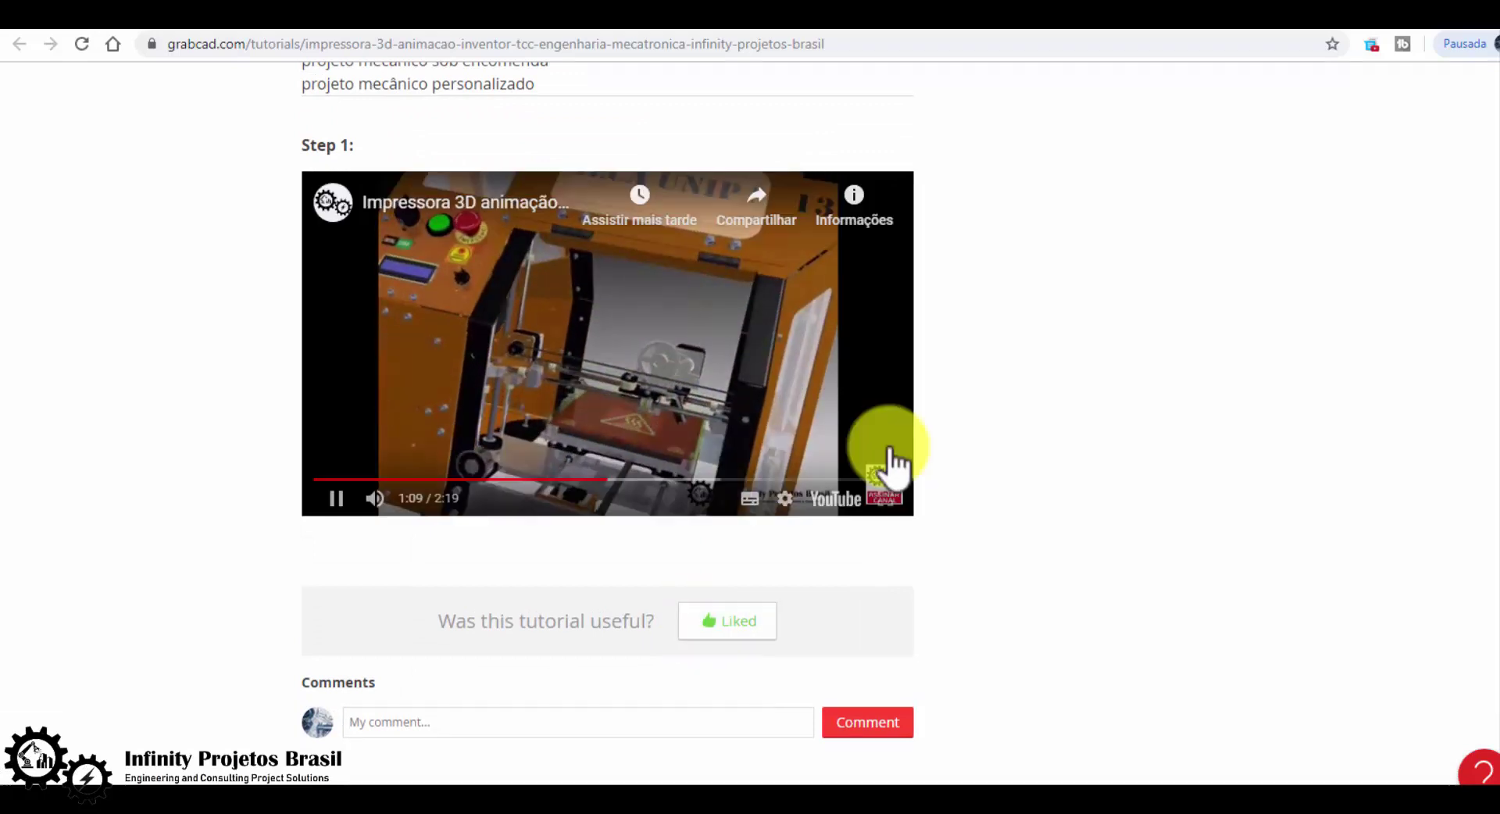
Open the SolidWorks tutorial on creating a custom material and read through it.
scroll(1216, 523, "down", 5)
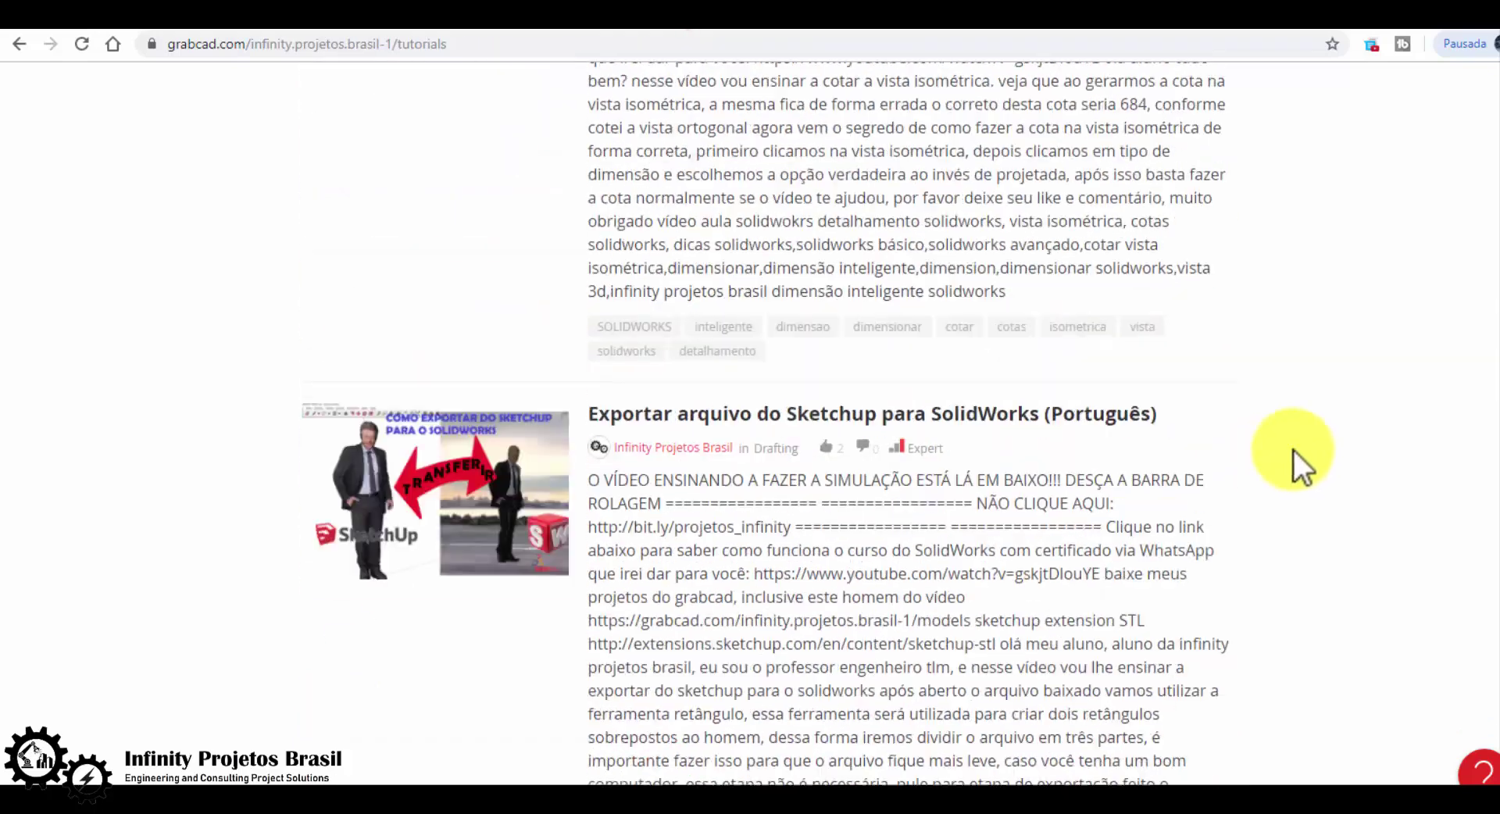
scroll(1294, 452, "down", 5)
scroll(1362, 472, "down", 3)
left_click(781, 166)
scroll(877, 529, "down", 2)
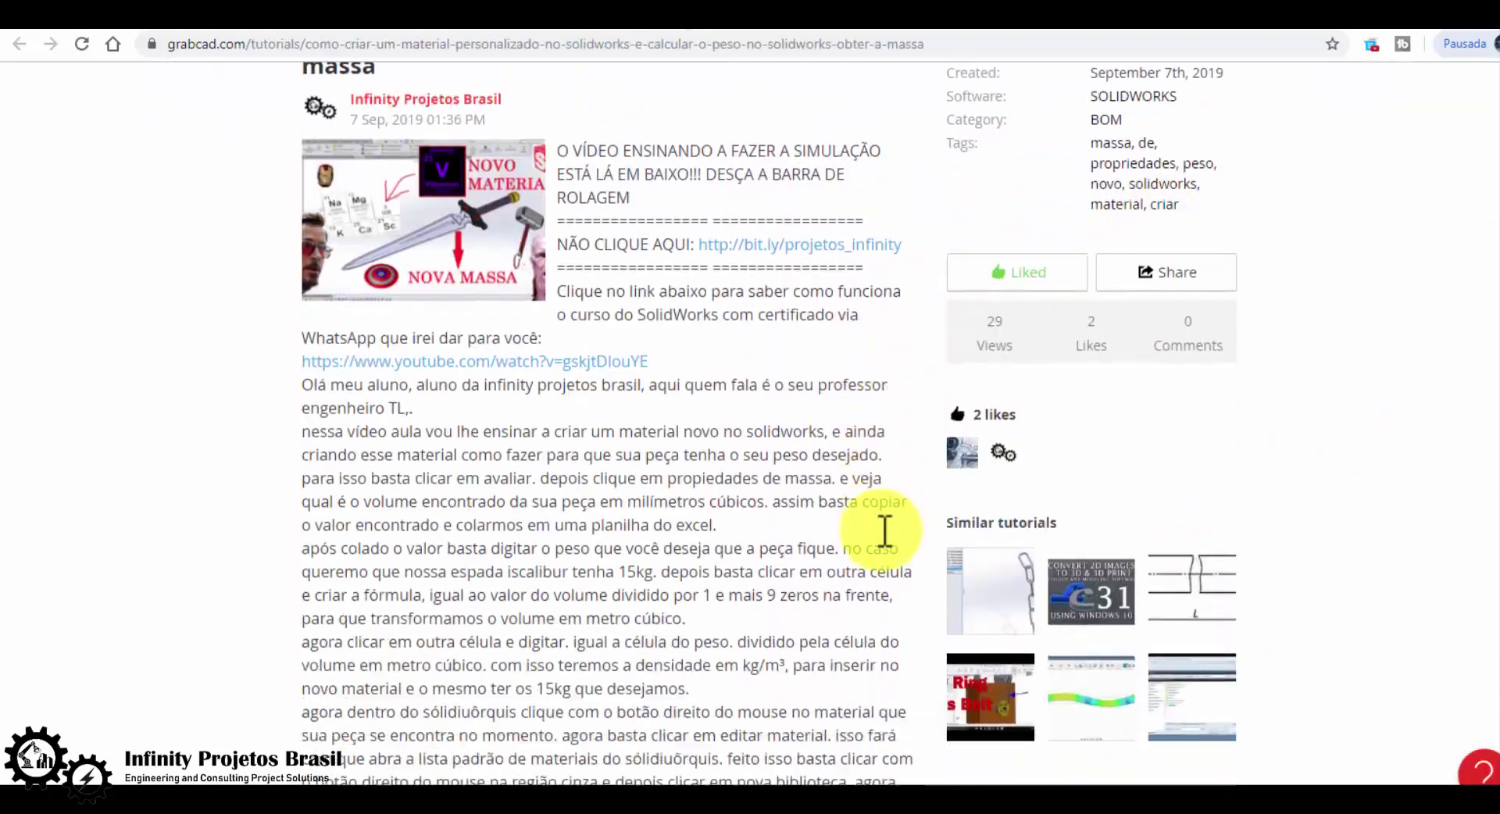
scroll(877, 528, "down", 3)
scroll(882, 531, "down", 7)
scroll(1028, 521, "down", 5)
scroll(1066, 517, "up", 1)
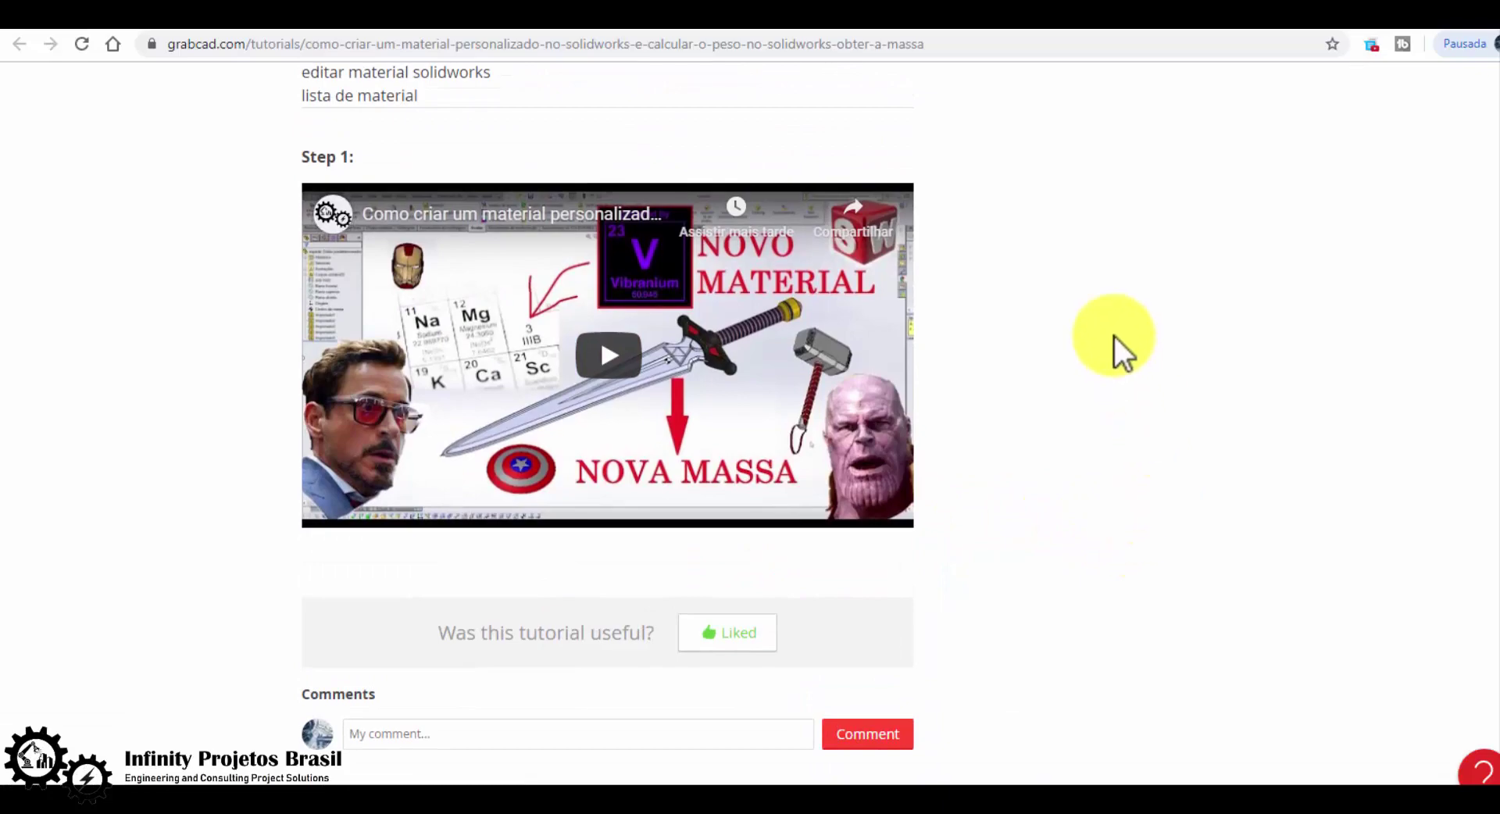
Return to the Infinity Projetos Brasil tutorials list and browse down through it.
key("alt+Left")
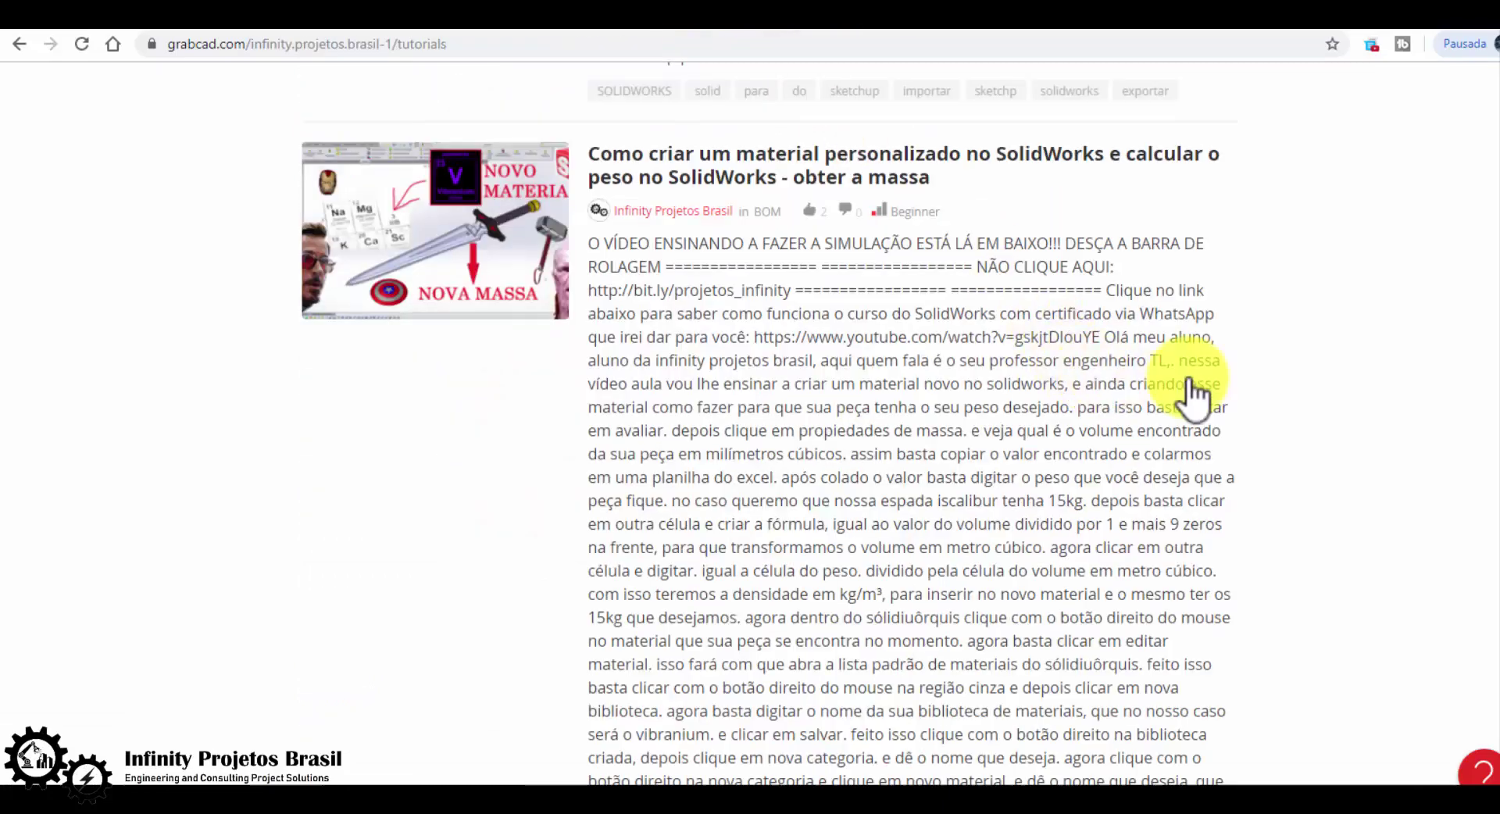
scroll(1195, 383, "down", 10)
scroll(1206, 354, "down", 7)
scroll(1210, 356, "down", 7)
scroll(1212, 352, "down", 7)
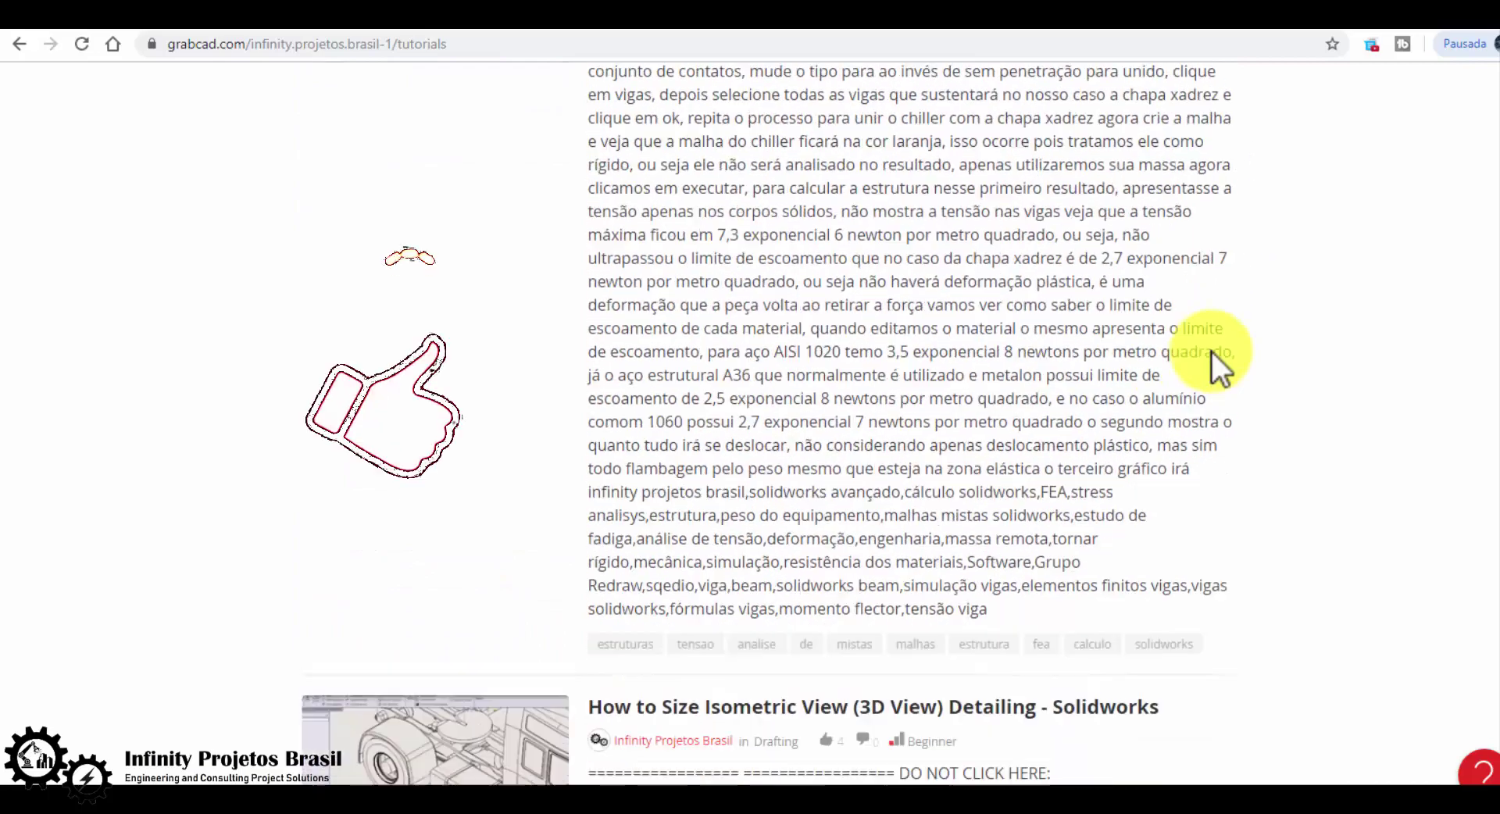
scroll(1212, 352, "down", 5)
scroll(1216, 346, "down", 3)
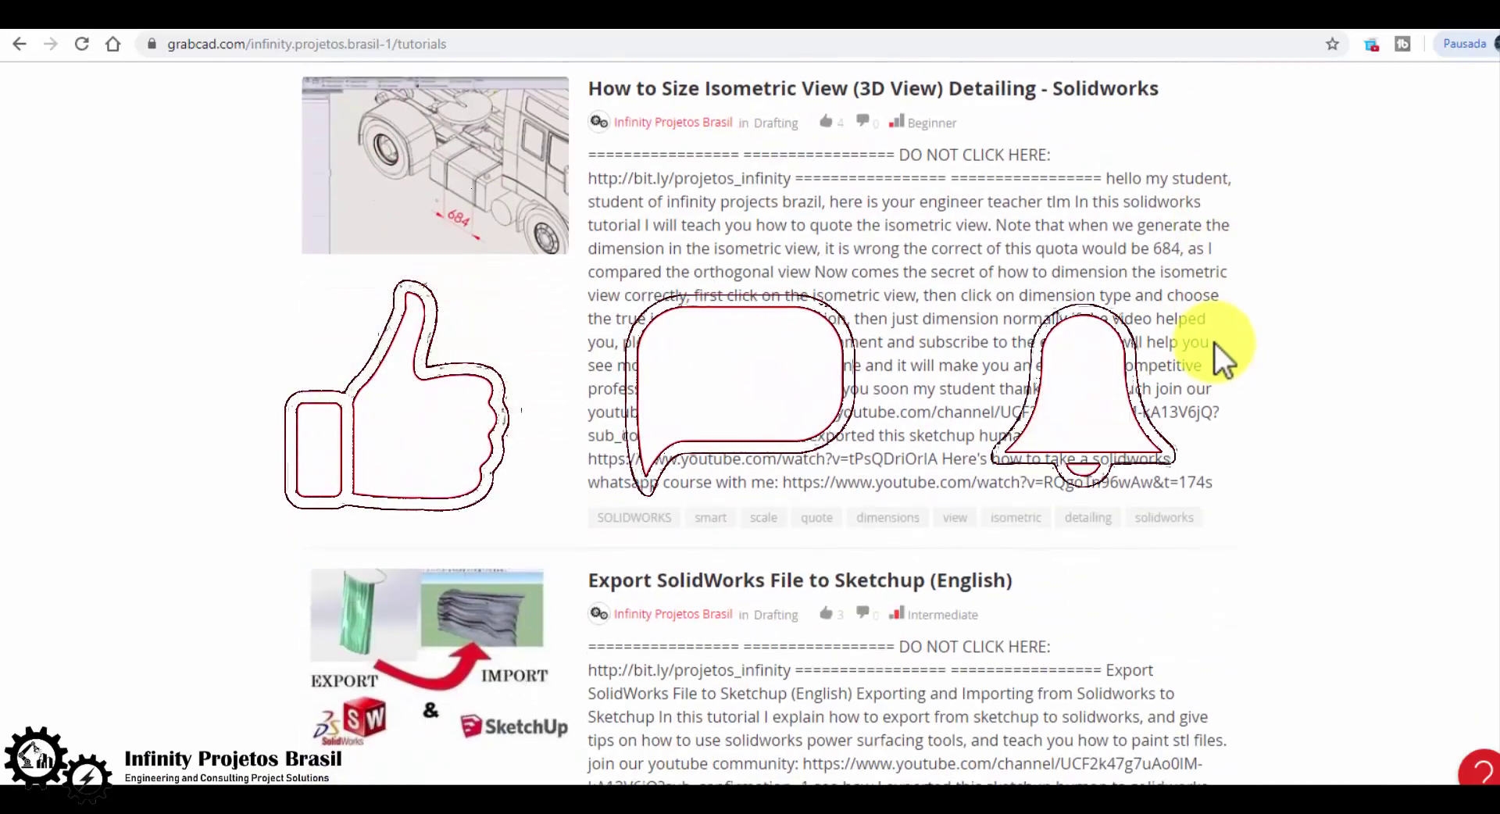
scroll(1216, 344, "down", 5)
scroll(1216, 344, "down", 6)
scroll(1172, 313, "up", 3)
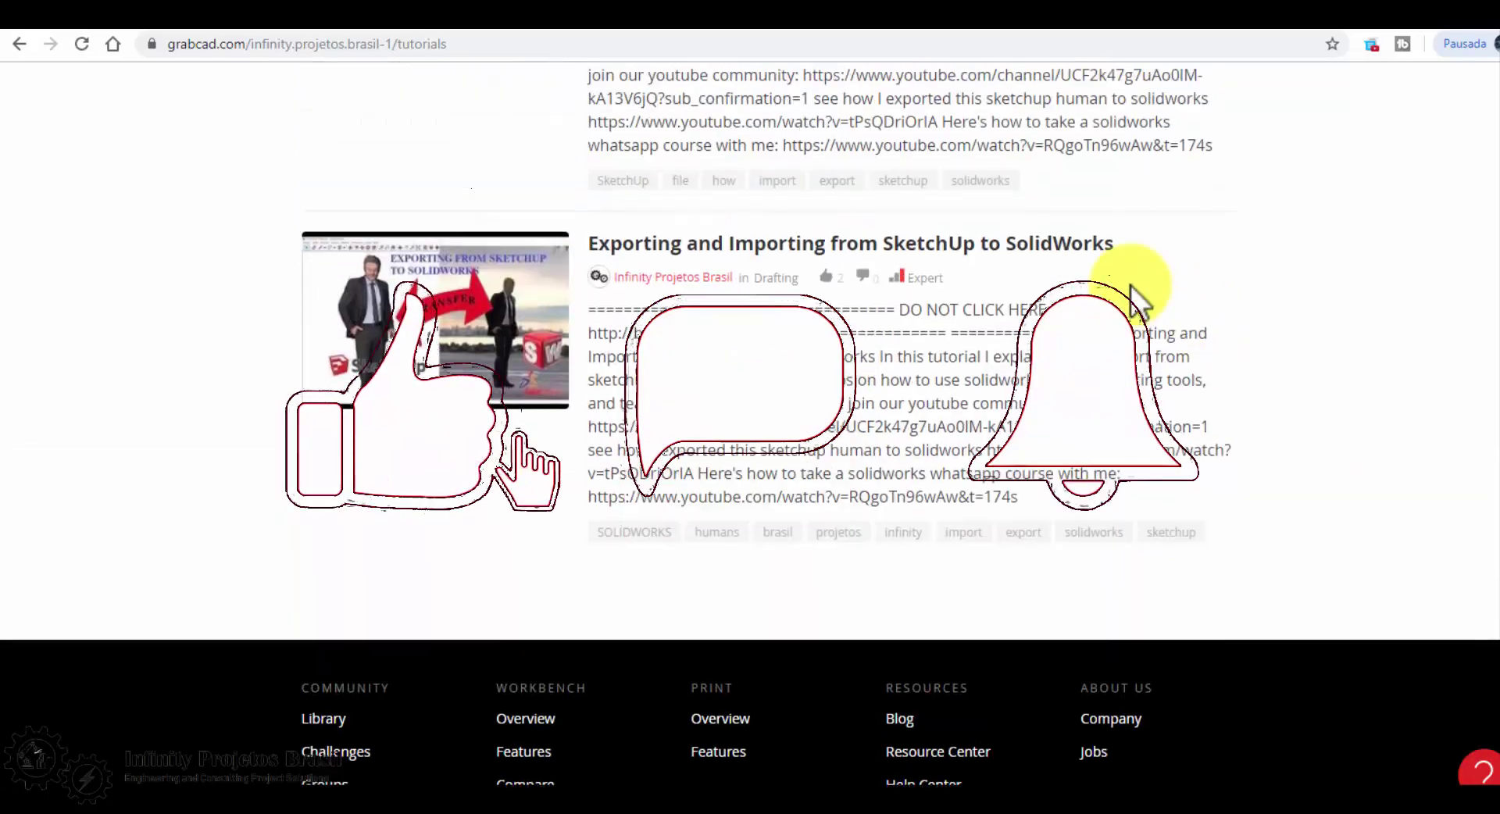